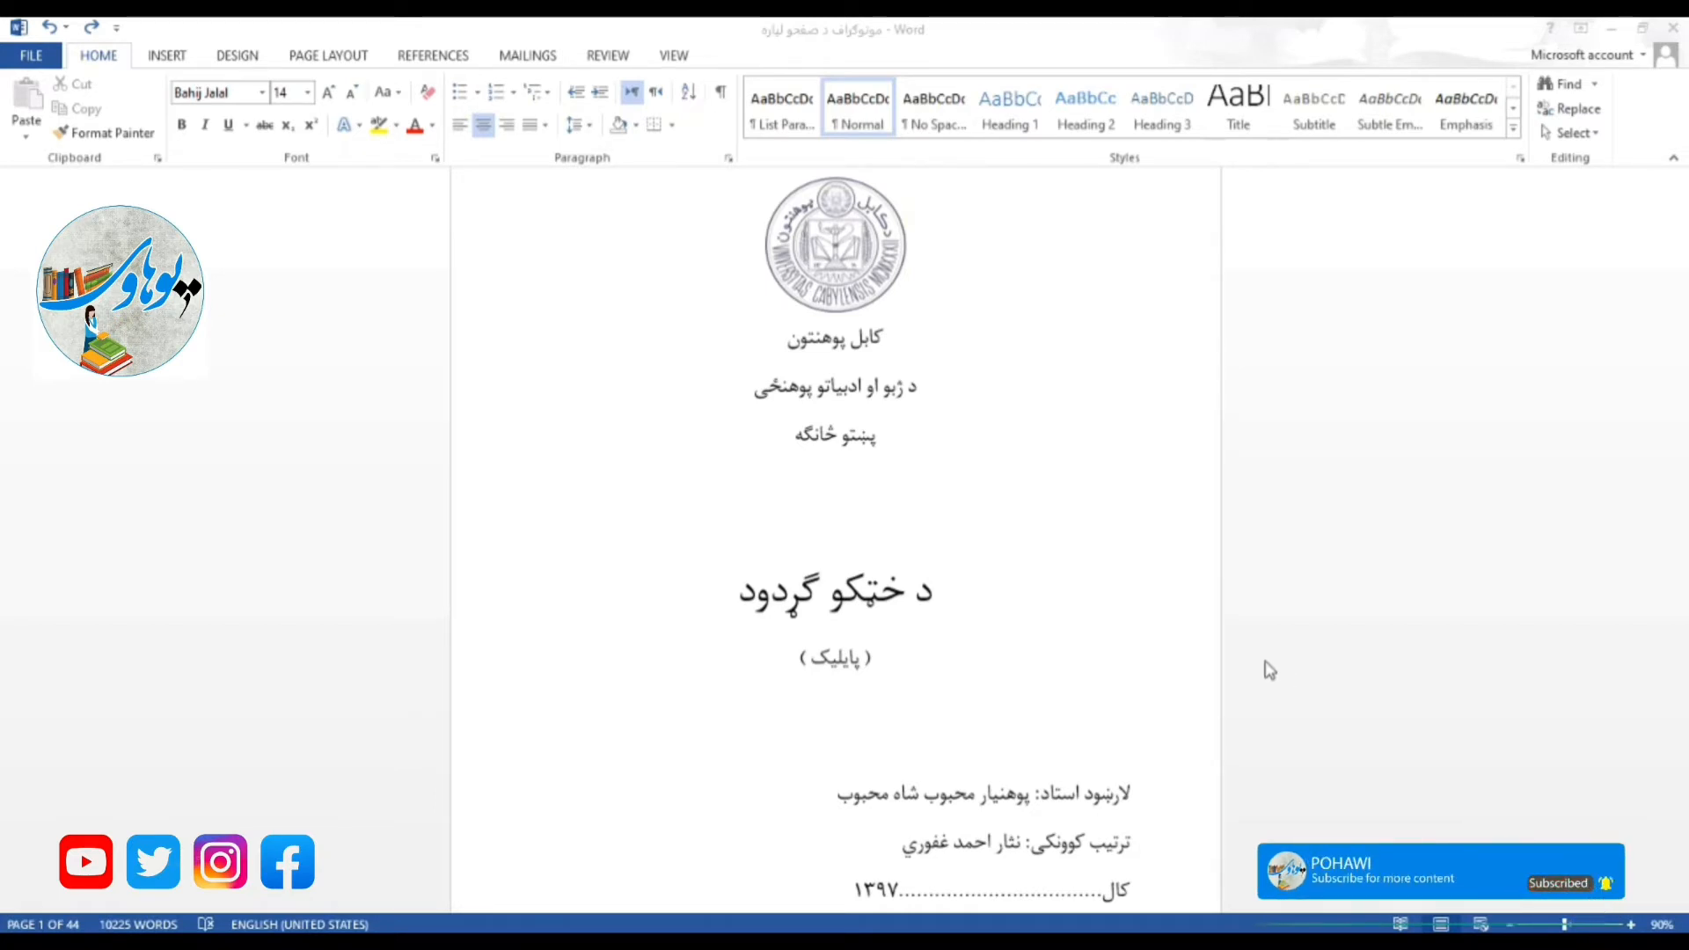
Step: Insert page numbers at the bottom of the pages using the centred Plain Number 2 style
{"action": "scroll", "coordinate": [1269, 670], "scroll_direction": "down", "scroll_amount": 1}
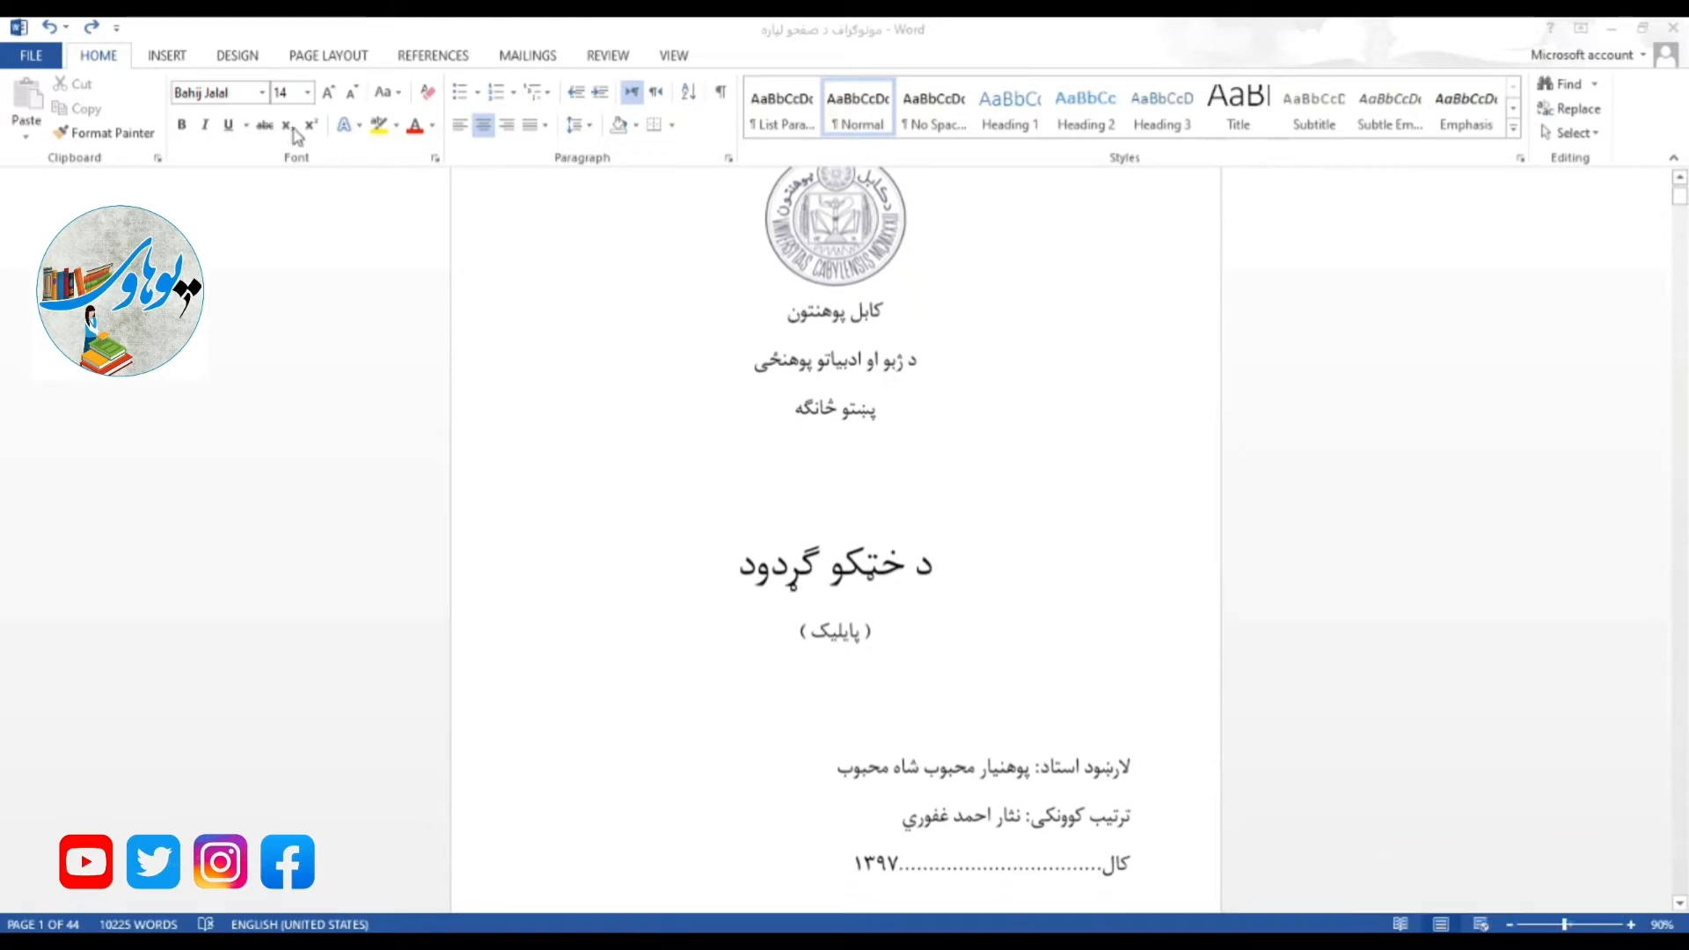
{"action": "left_click", "coordinate": [167, 60]}
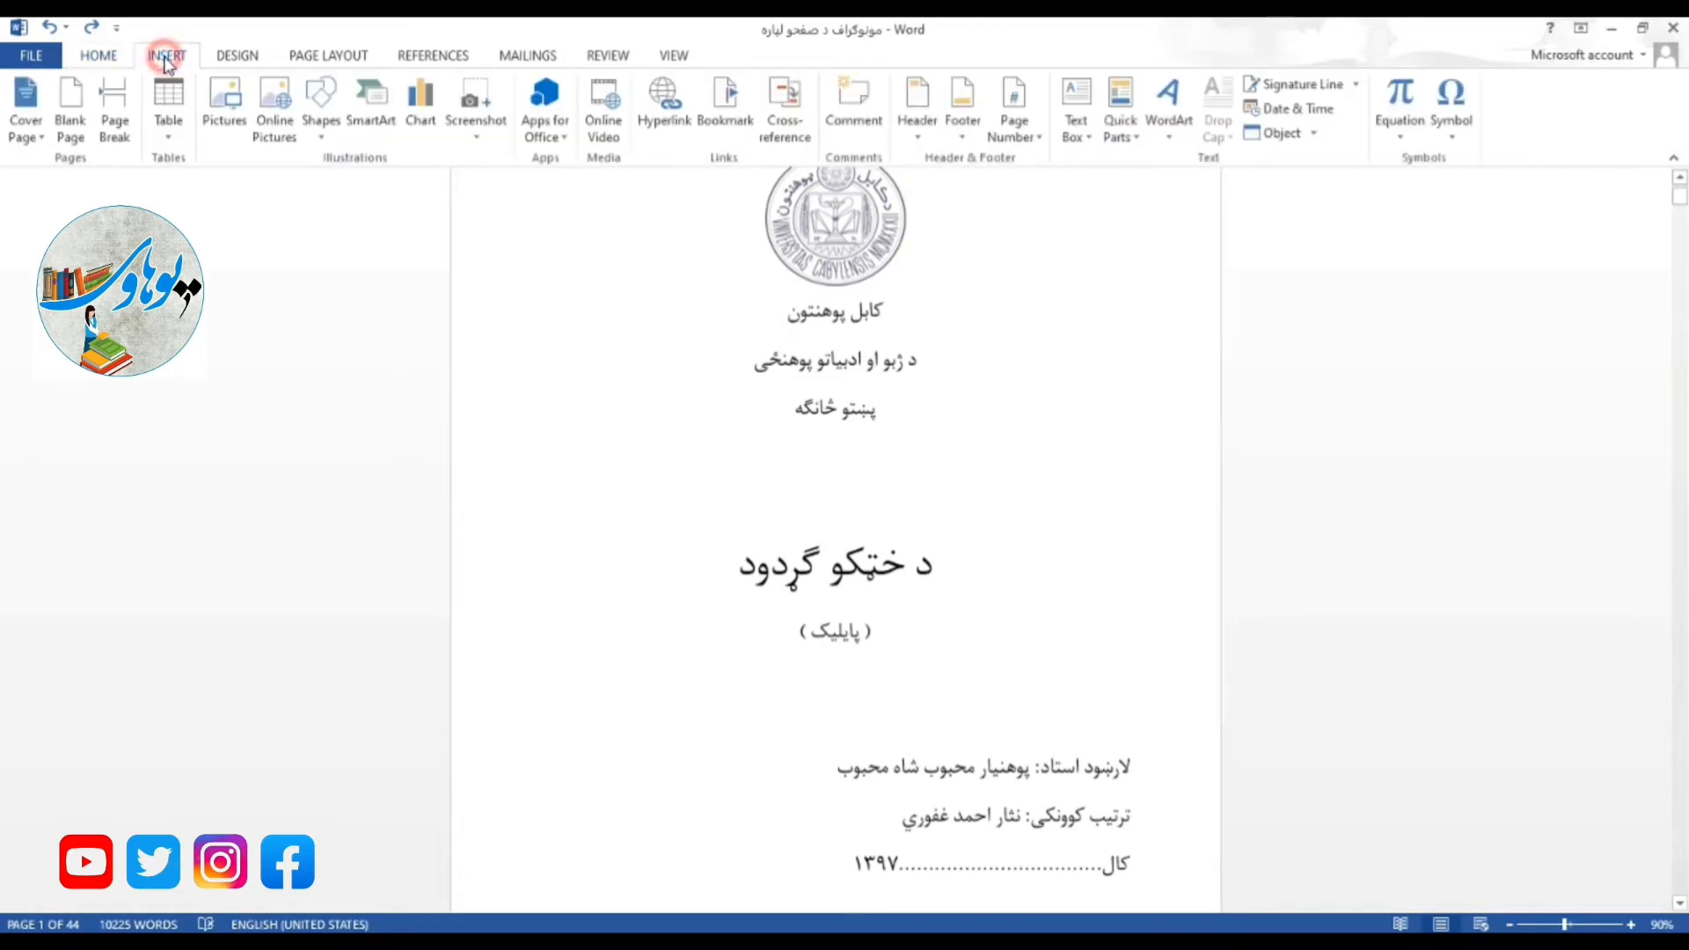
{"action": "left_click", "coordinate": [1025, 130]}
{"action": "mouse_move", "coordinate": [1091, 185]}
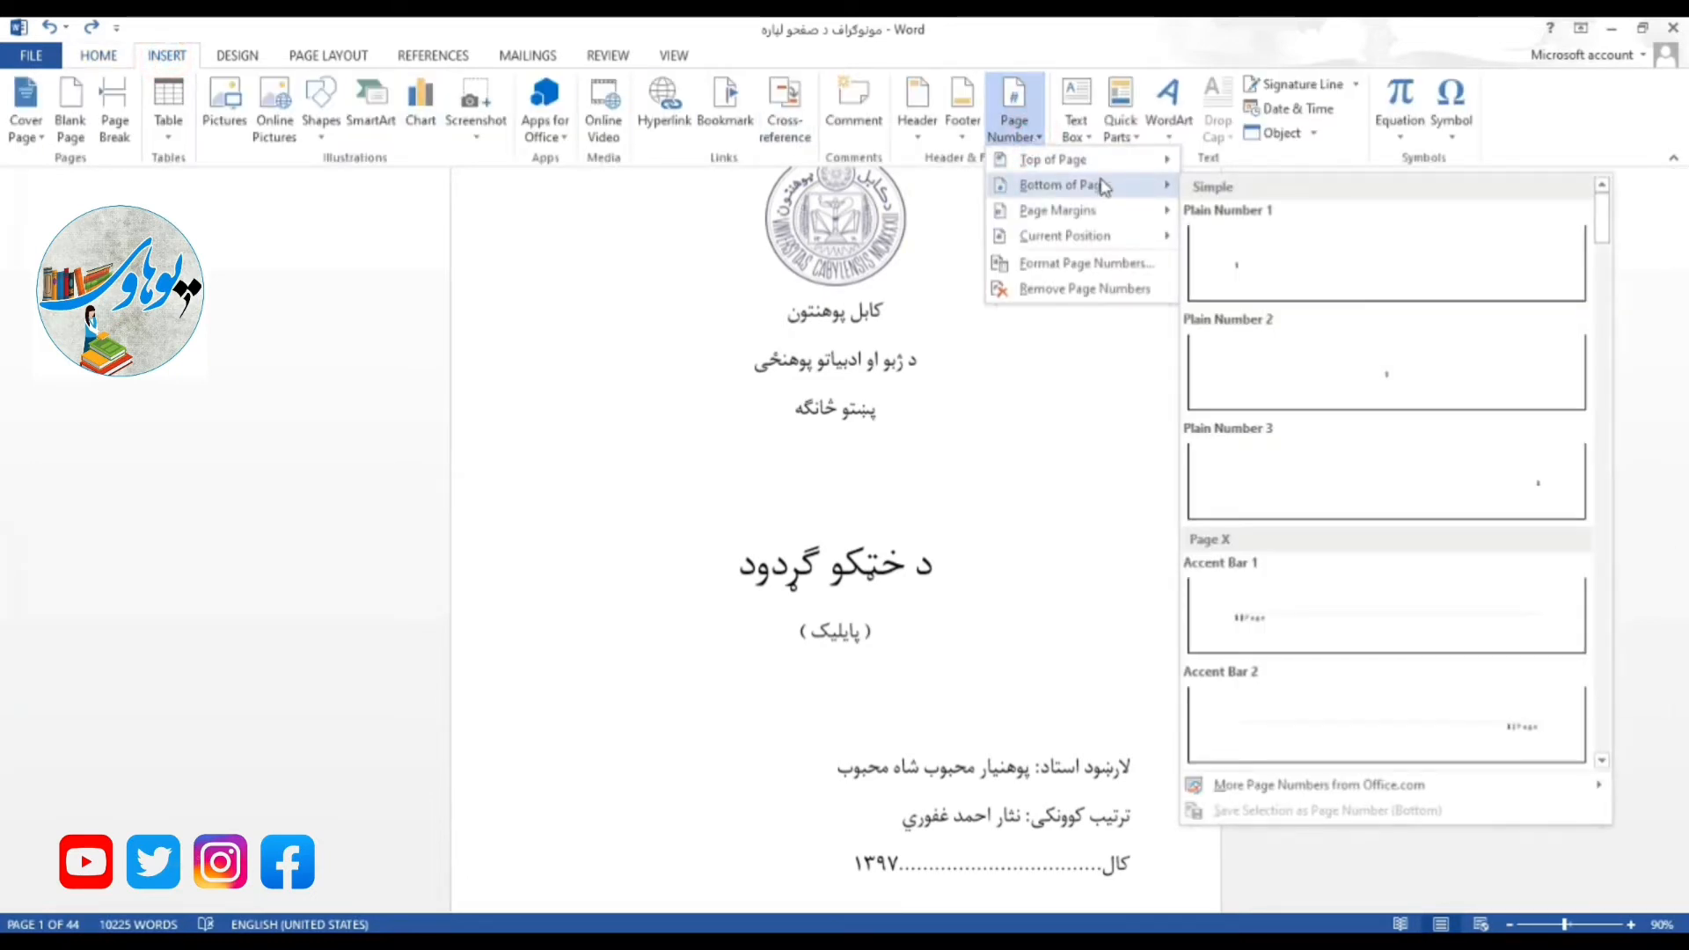
{"action": "left_click", "coordinate": [1332, 345]}
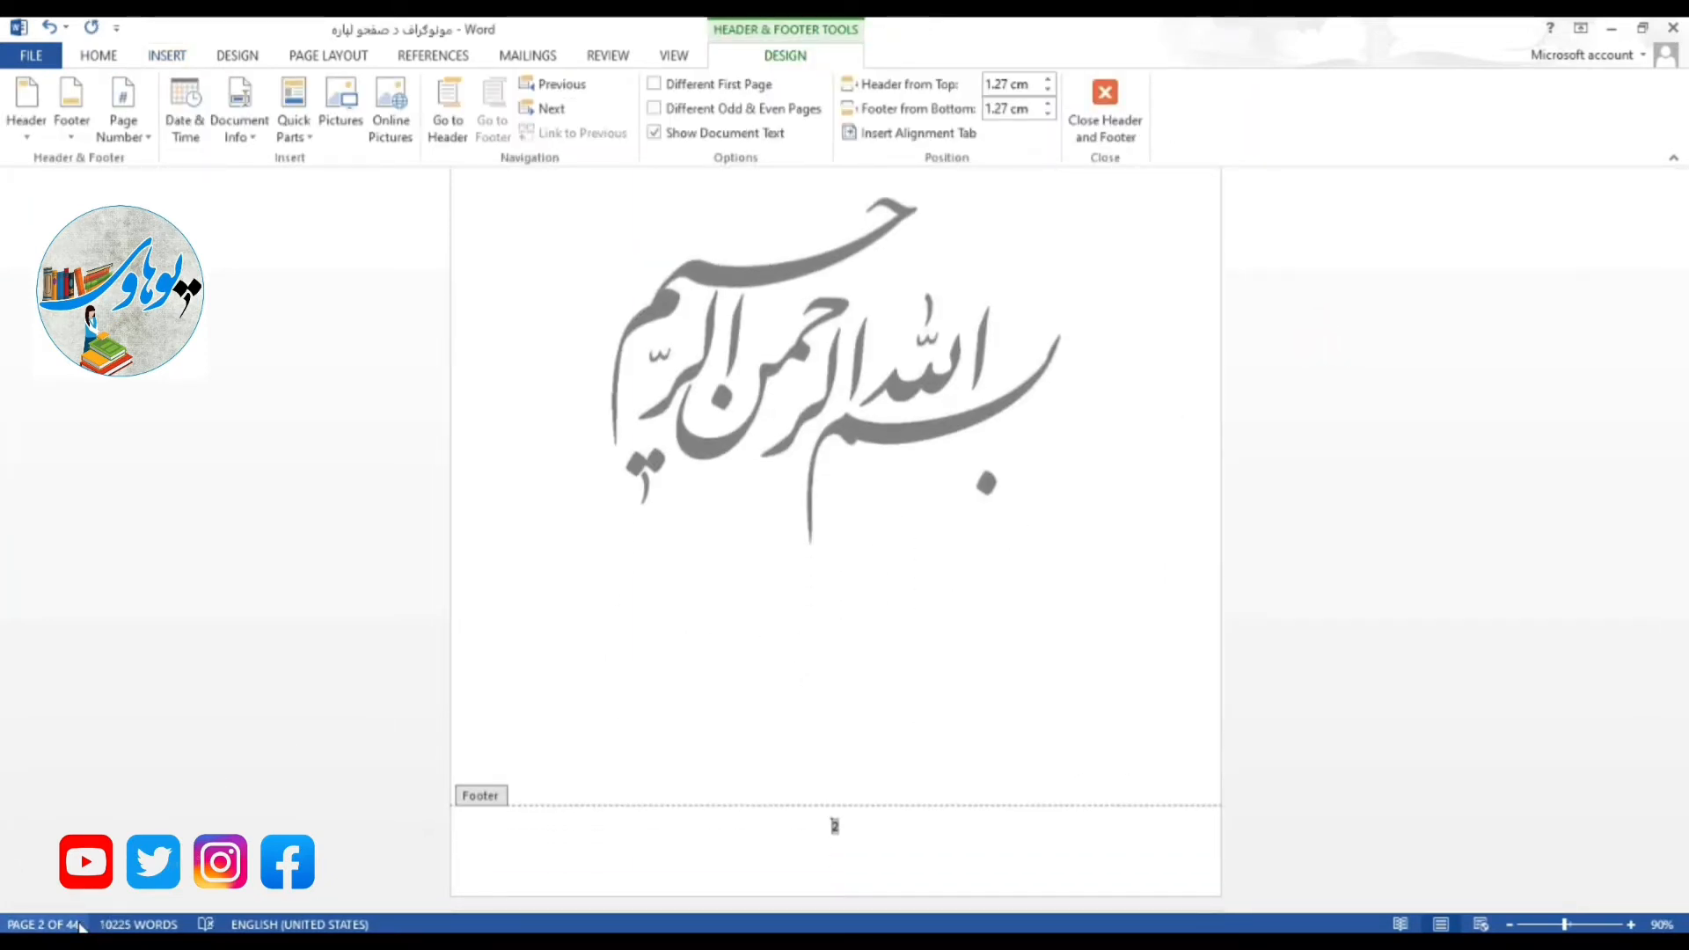
Step: Try replacing the automatic page number in the cover page's footer with a manually entered ١ and compare the next page's footer
{"action": "scroll", "coordinate": [537, 750], "scroll_direction": "up", "scroll_amount": 8}
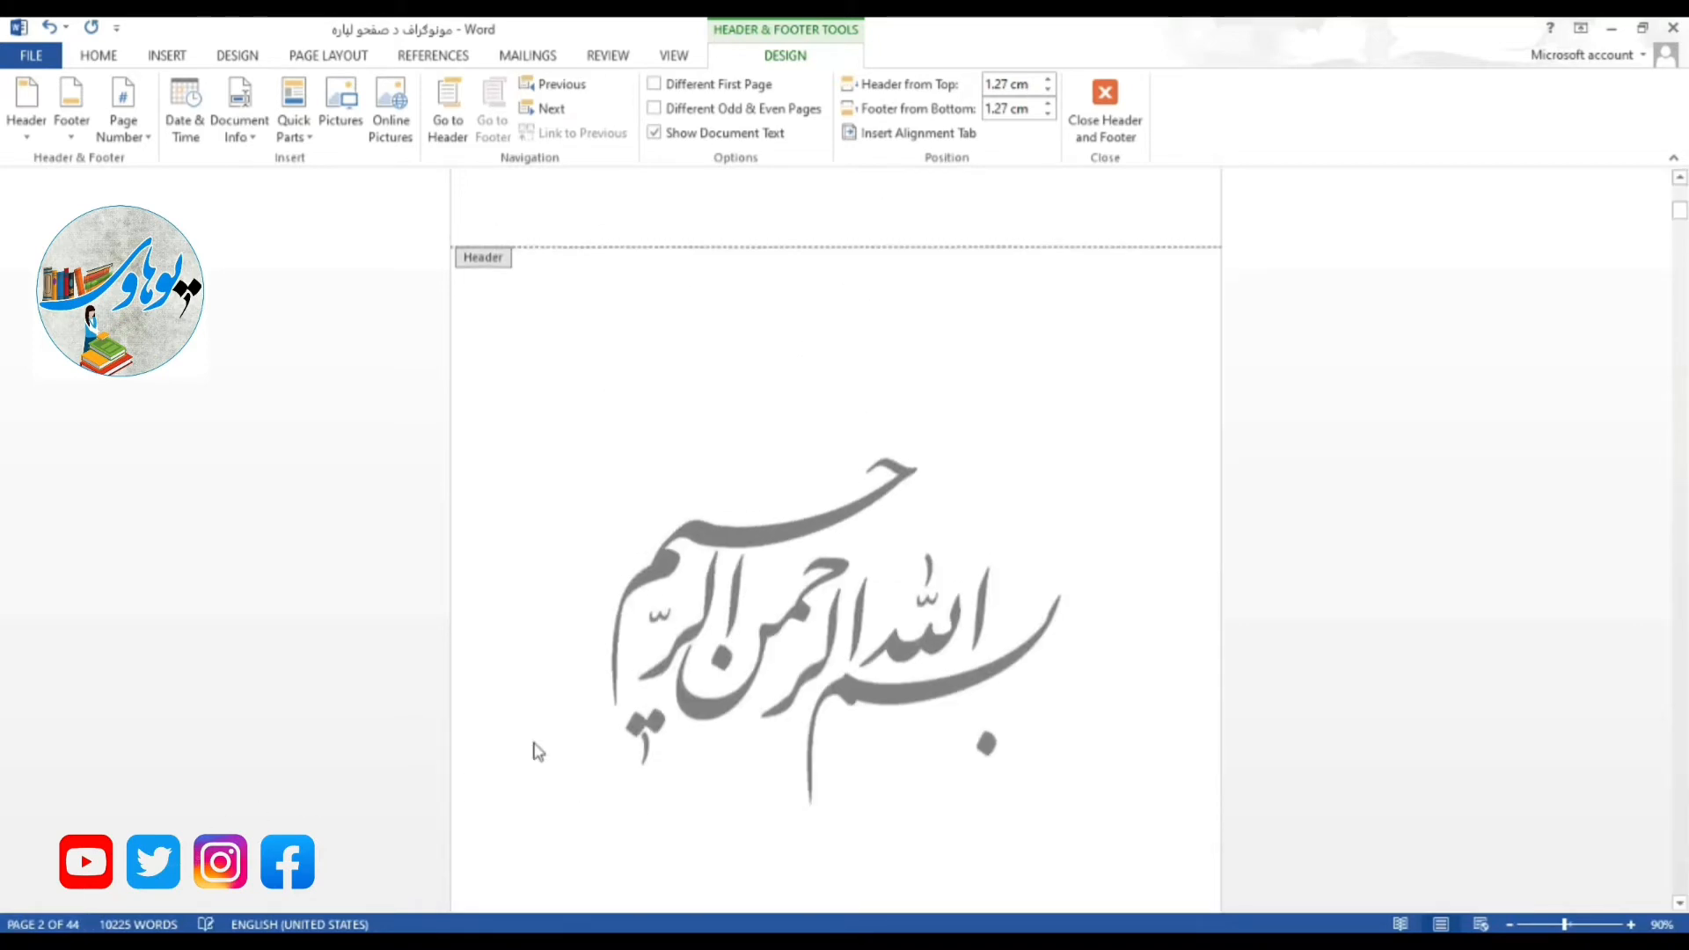
{"action": "left_click_drag", "start_coordinate": [831, 323], "coordinate": [836, 322]}
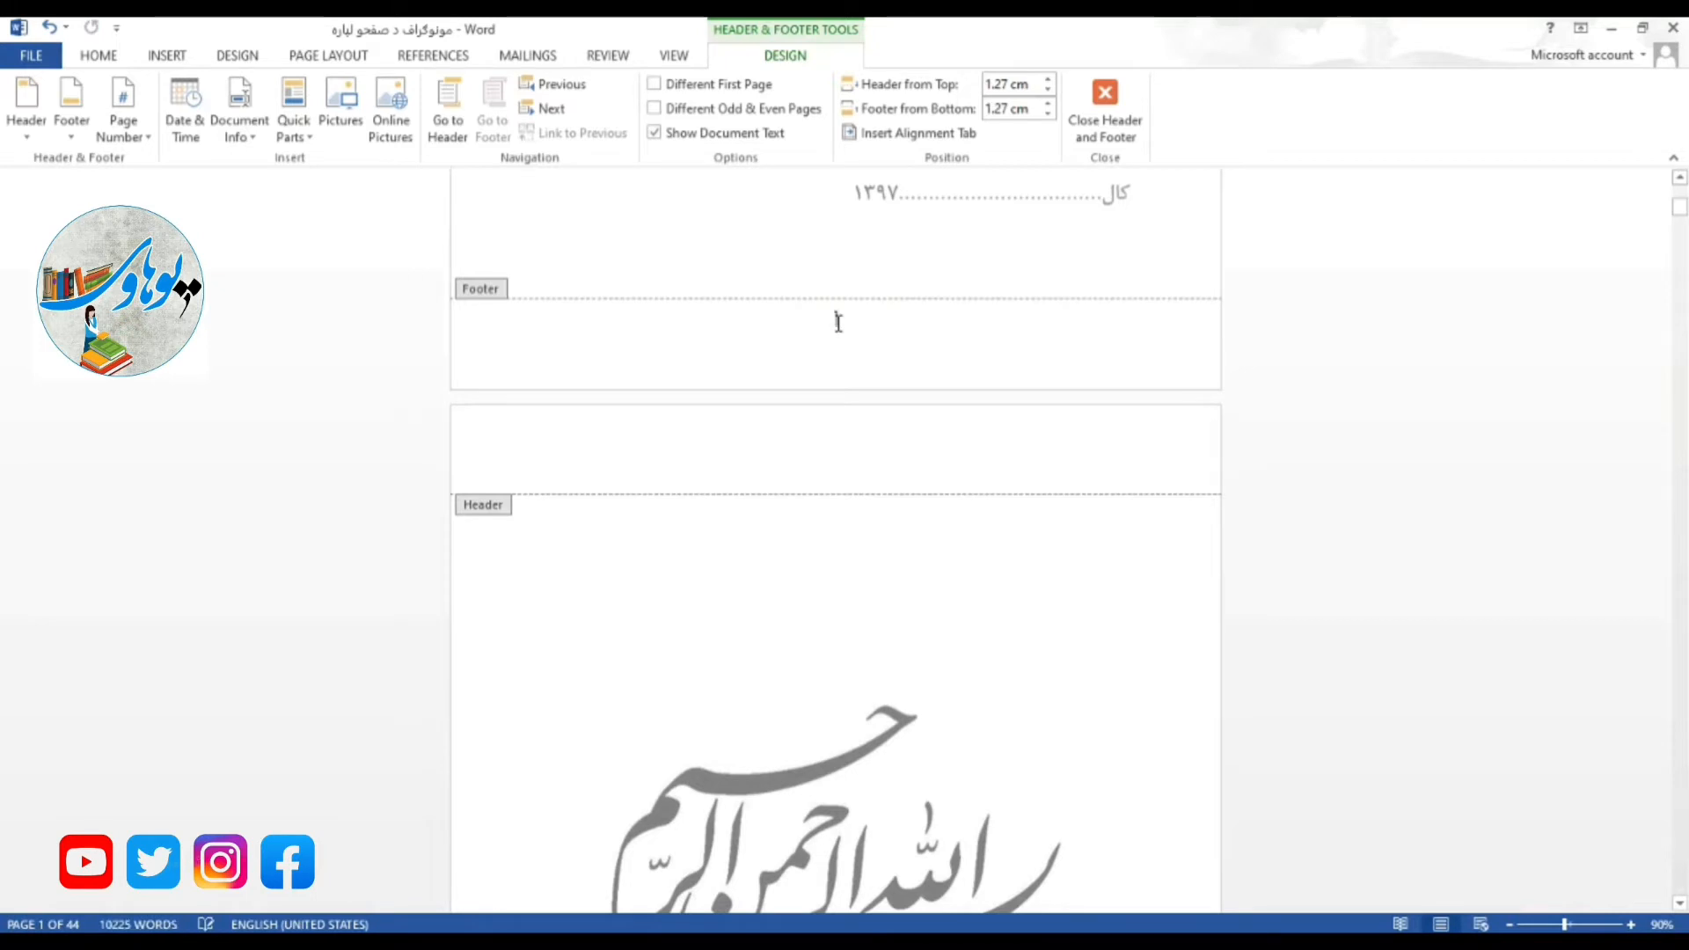
{"action": "scroll", "coordinate": [837, 325], "scroll_direction": "down", "scroll_amount": 6}
{"action": "scroll", "coordinate": [838, 330], "scroll_direction": "down", "scroll_amount": 5}
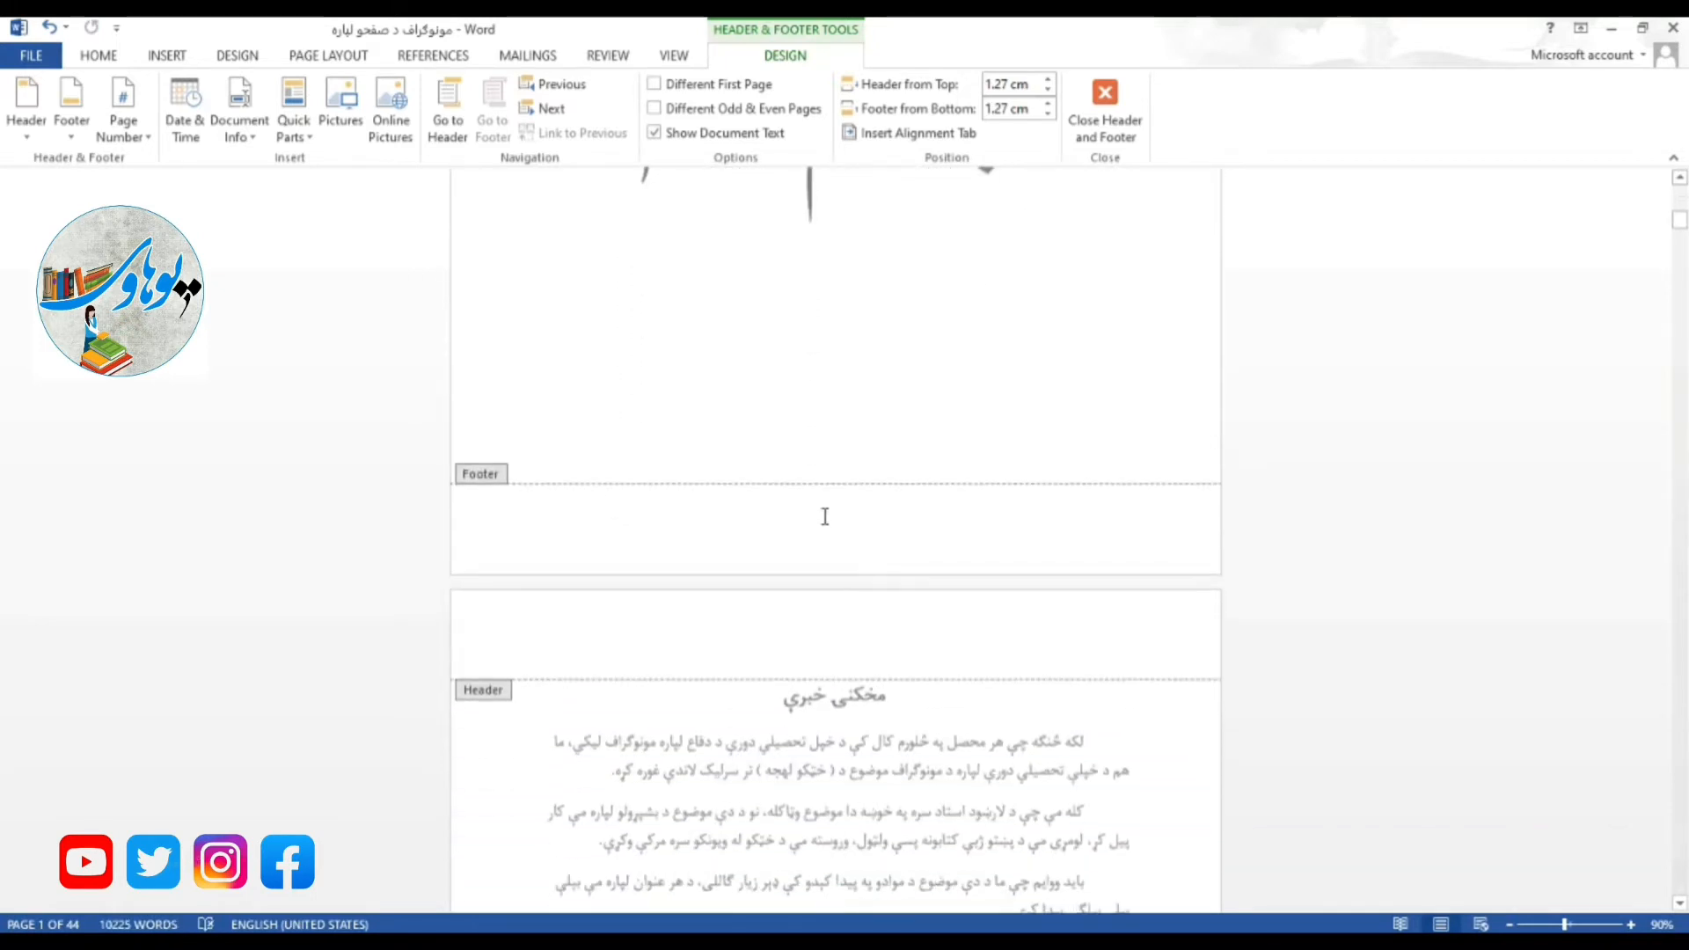
{"action": "scroll", "coordinate": [823, 508], "scroll_direction": "up", "scroll_amount": 10}
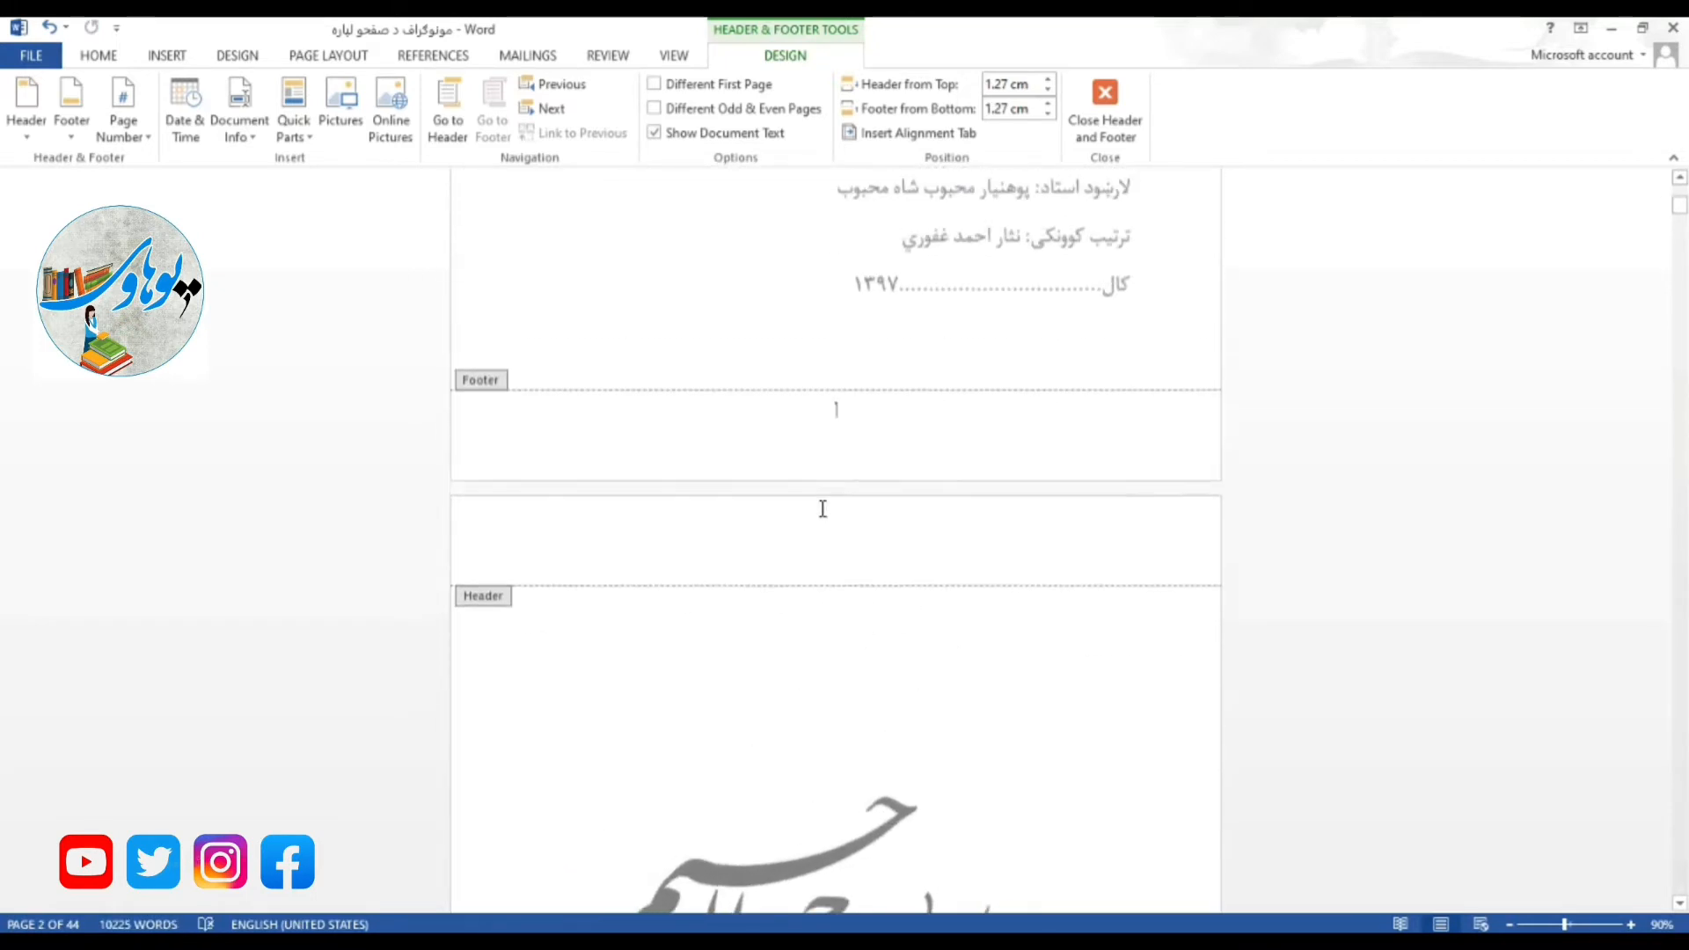
{"action": "key", "text": "alt+shift"}
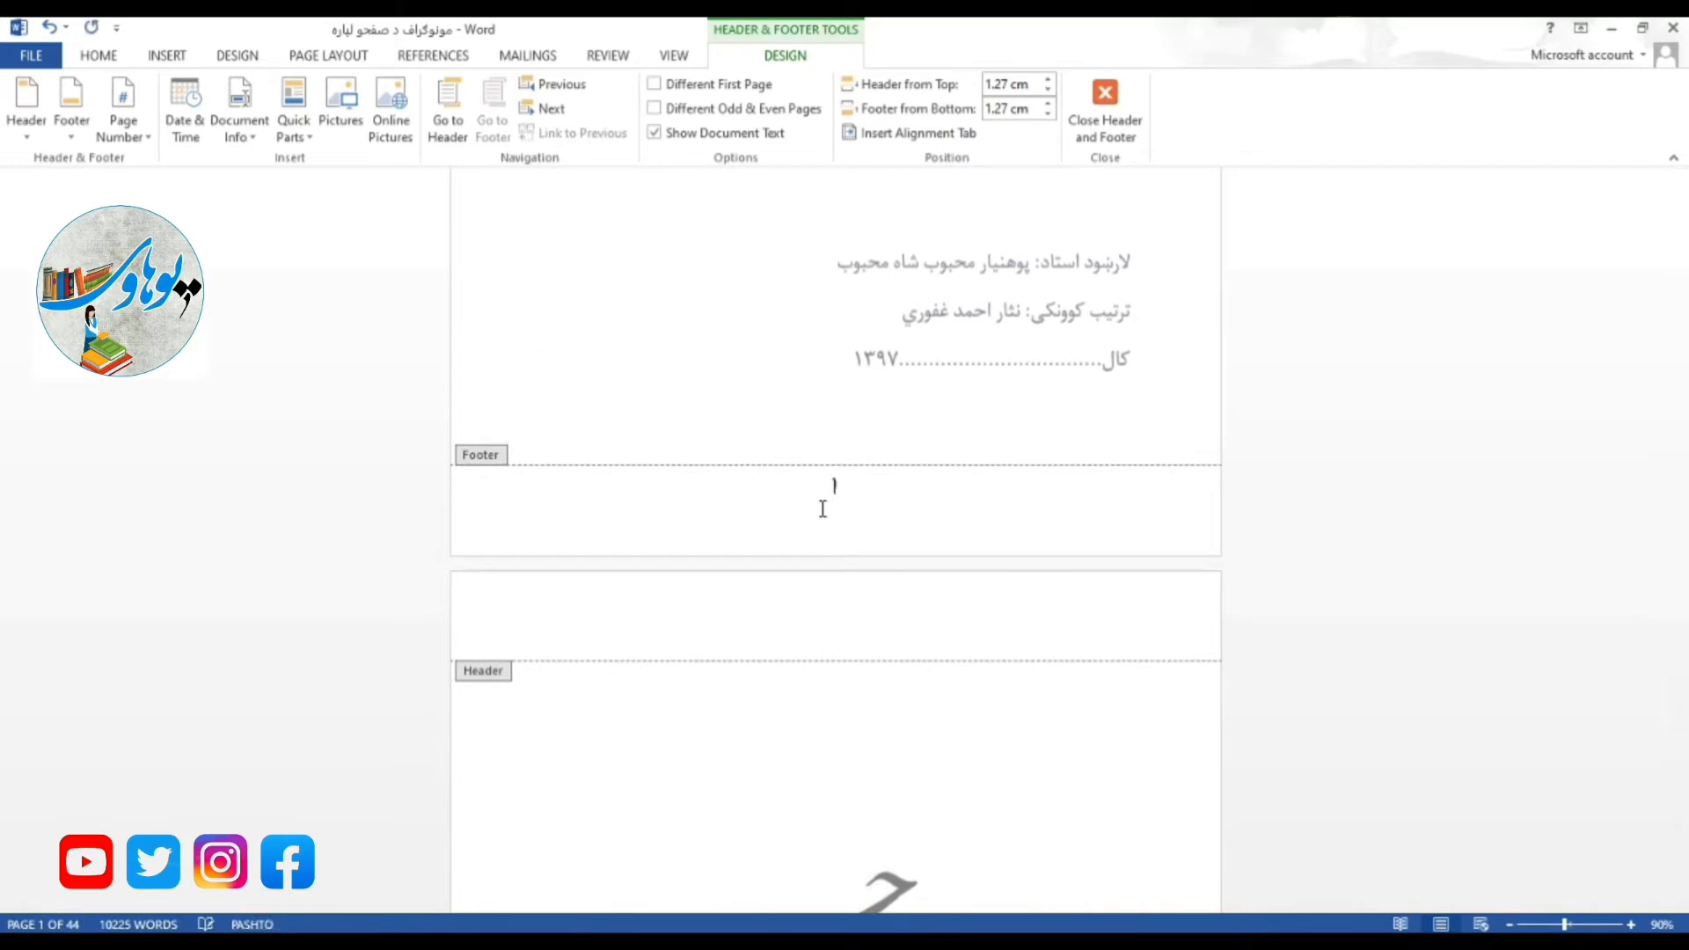
{"action": "type", "text": "١"}
{"action": "scroll", "coordinate": [836, 541], "scroll_direction": "down", "scroll_amount": 10}
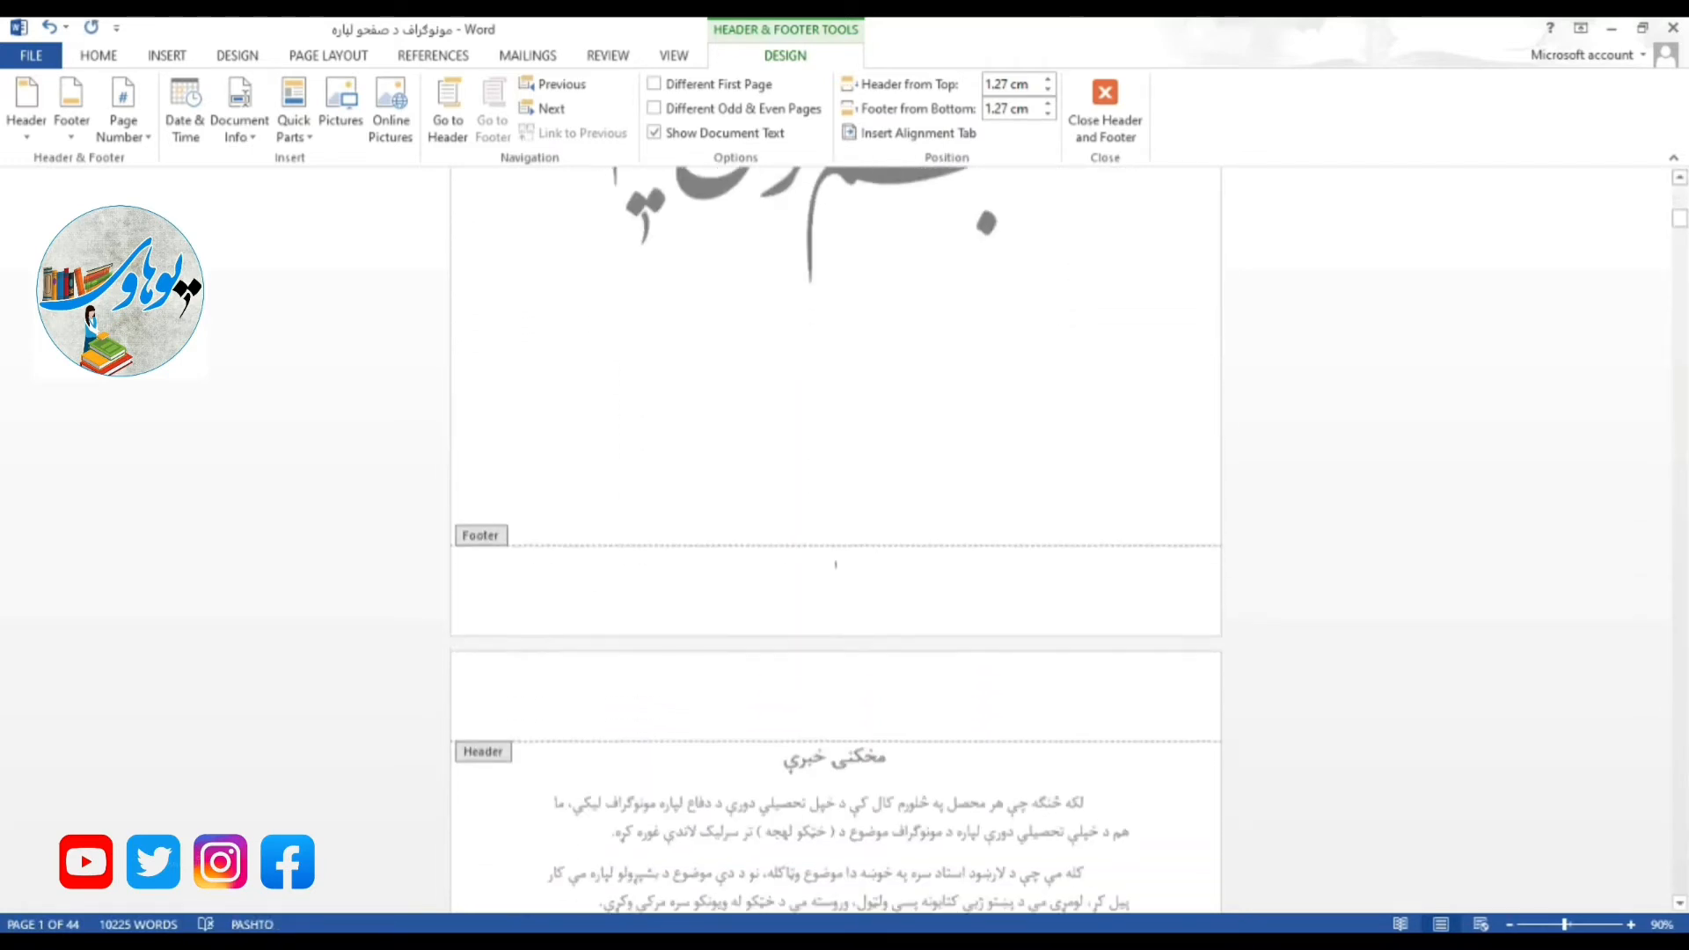
{"action": "scroll", "coordinate": [836, 539], "scroll_direction": "up", "scroll_amount": 10}
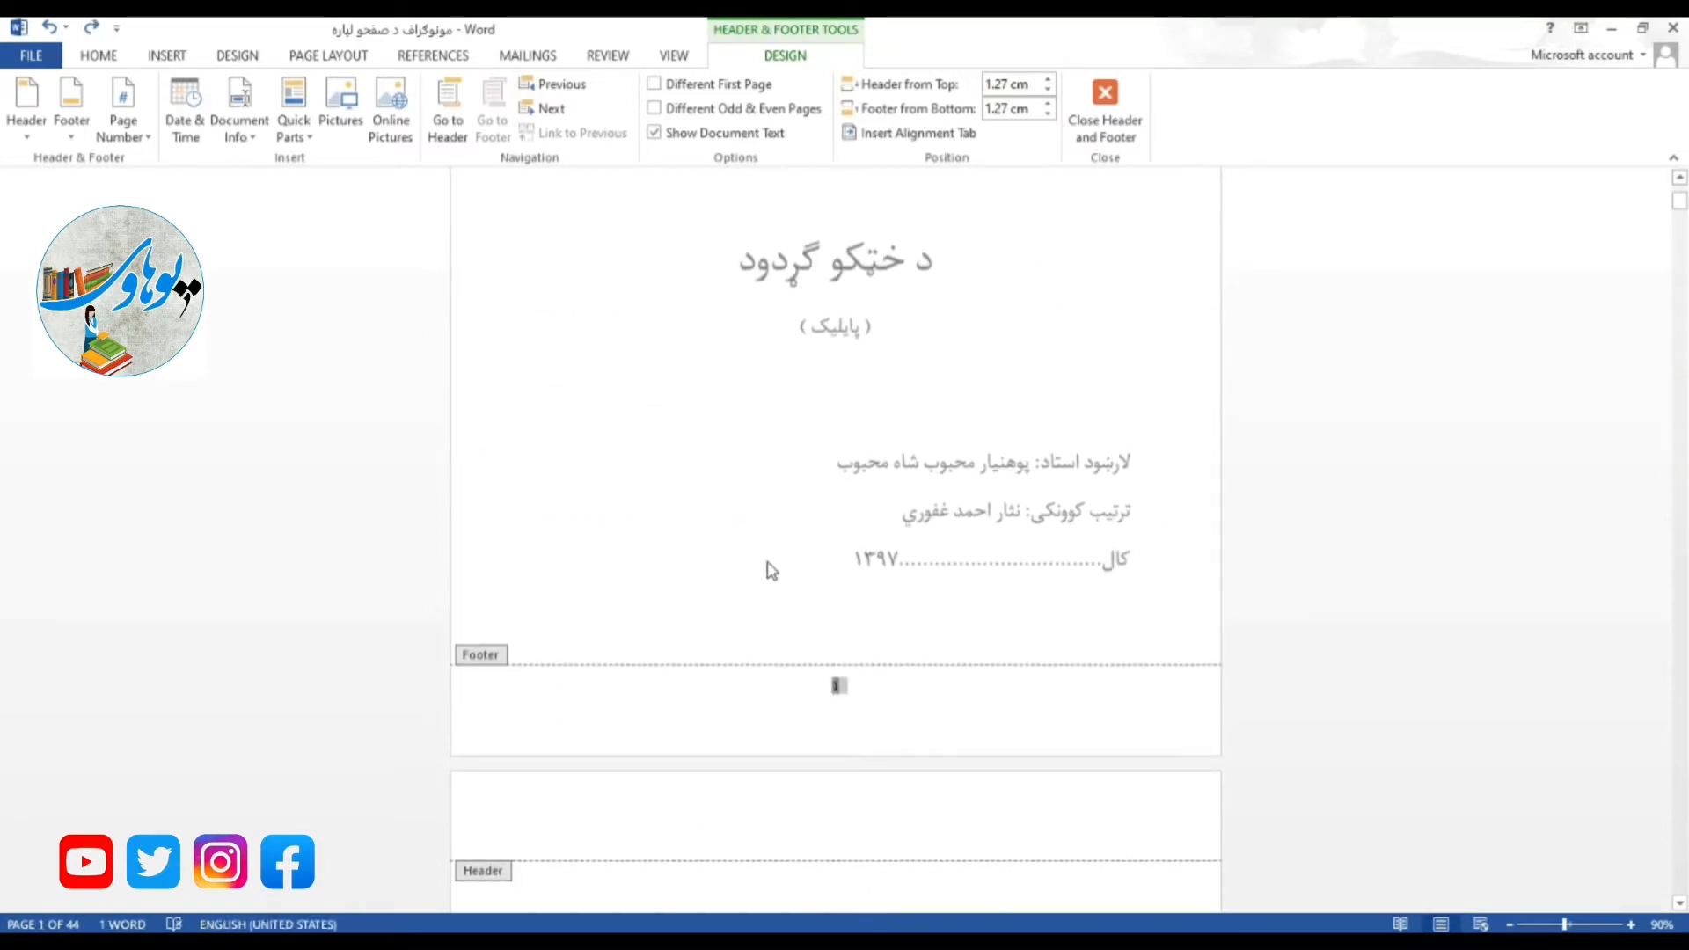
Step: Close the footer and insert a Next Page section break below the calligraphy on page 2
{"action": "double_click", "coordinate": [773, 606]}
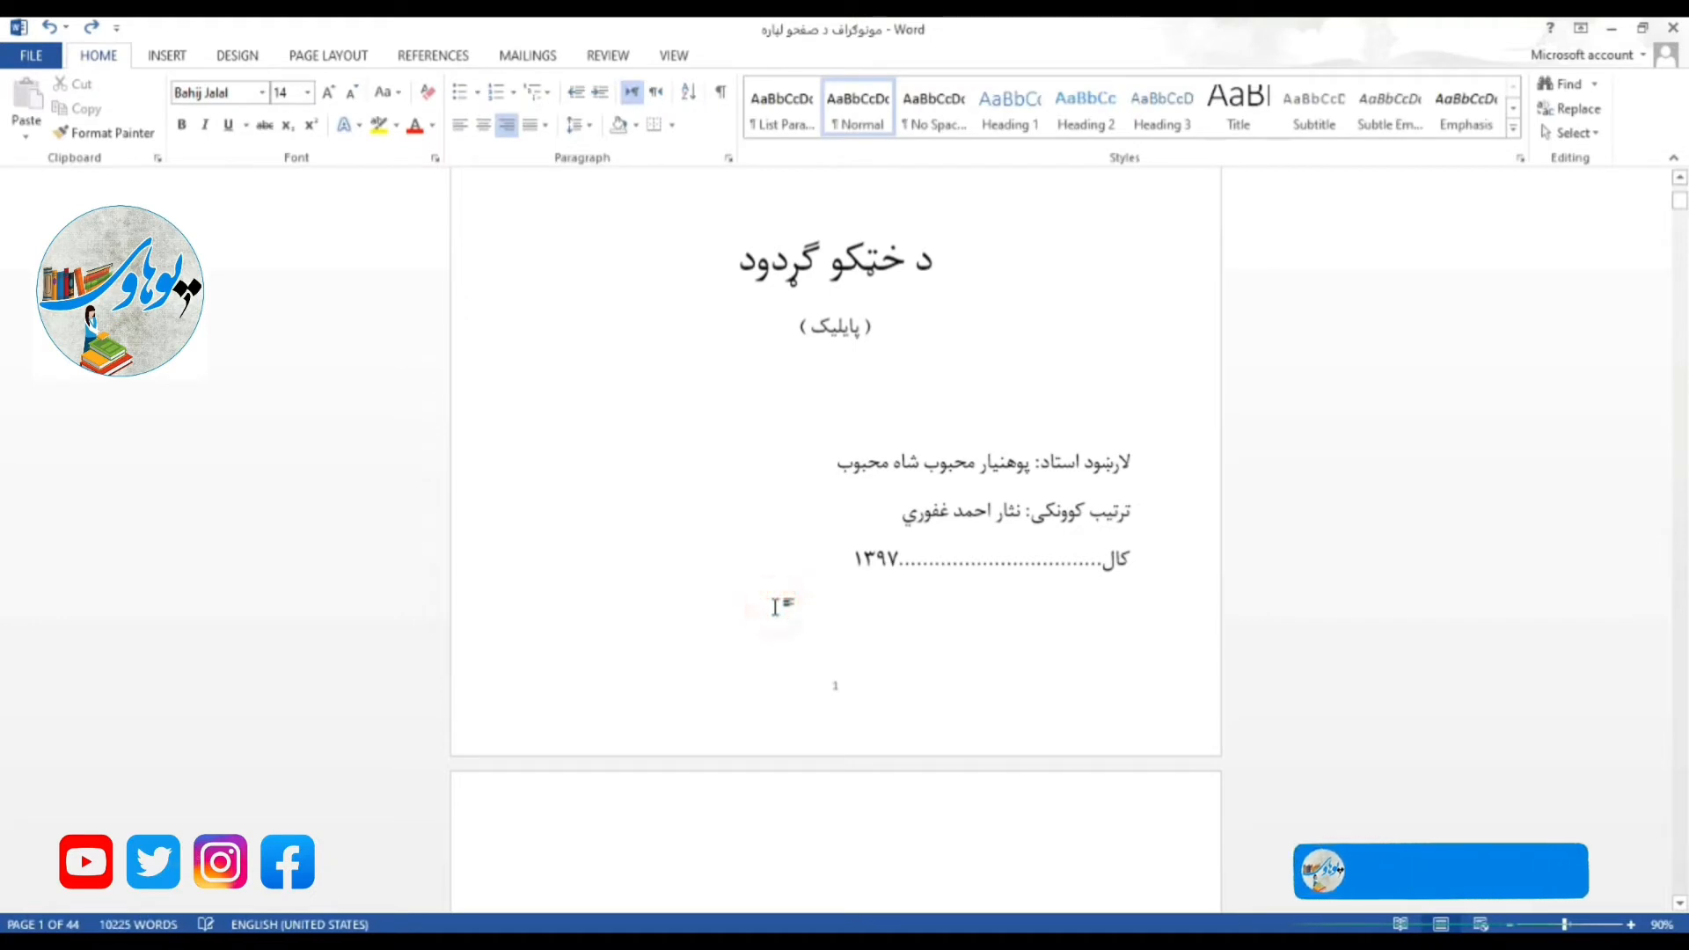
{"action": "scroll", "coordinate": [775, 607], "scroll_direction": "down", "scroll_amount": 8}
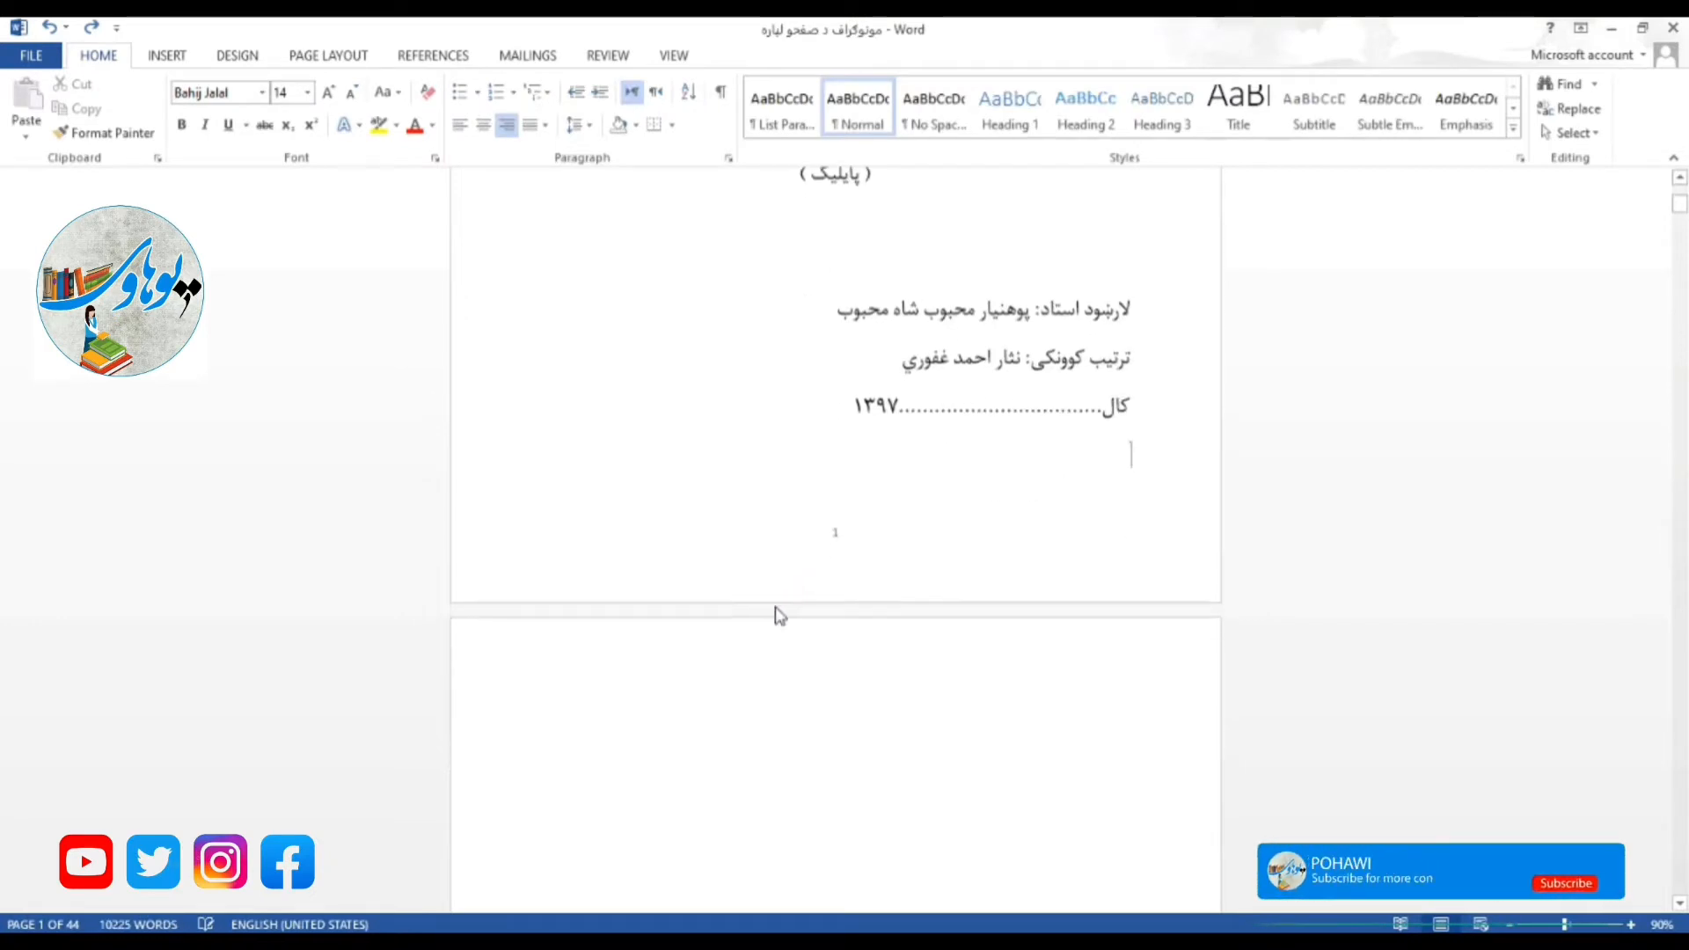
{"action": "scroll", "coordinate": [775, 609], "scroll_direction": "down", "scroll_amount": 4}
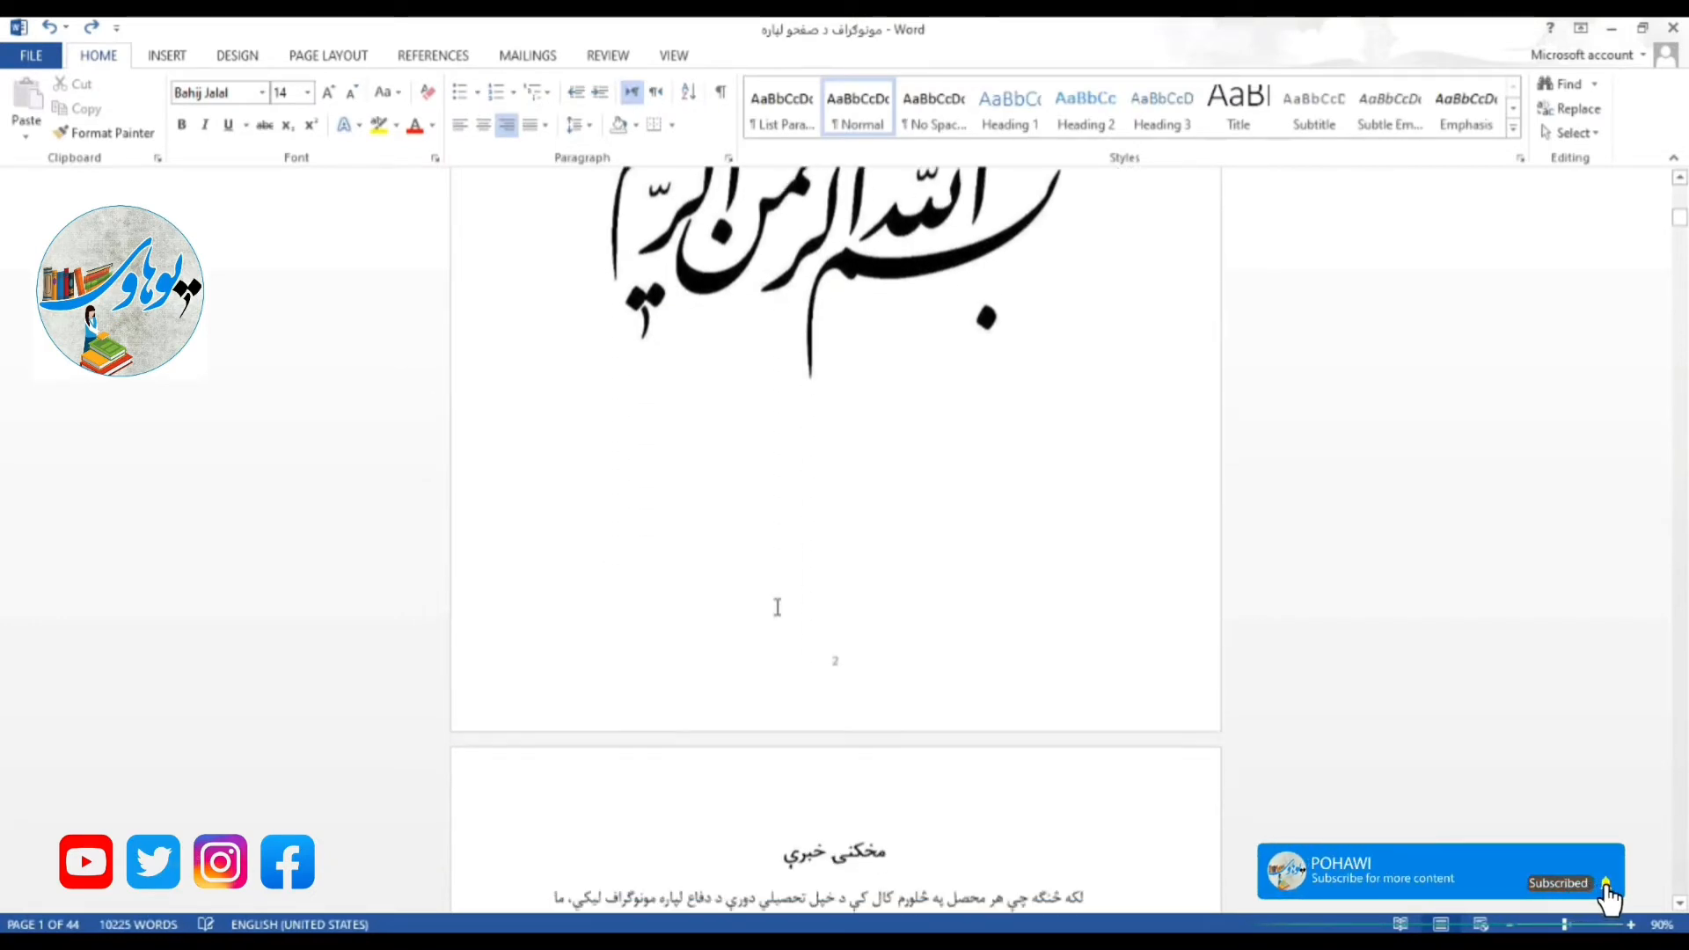
{"action": "left_click", "coordinate": [745, 550]}
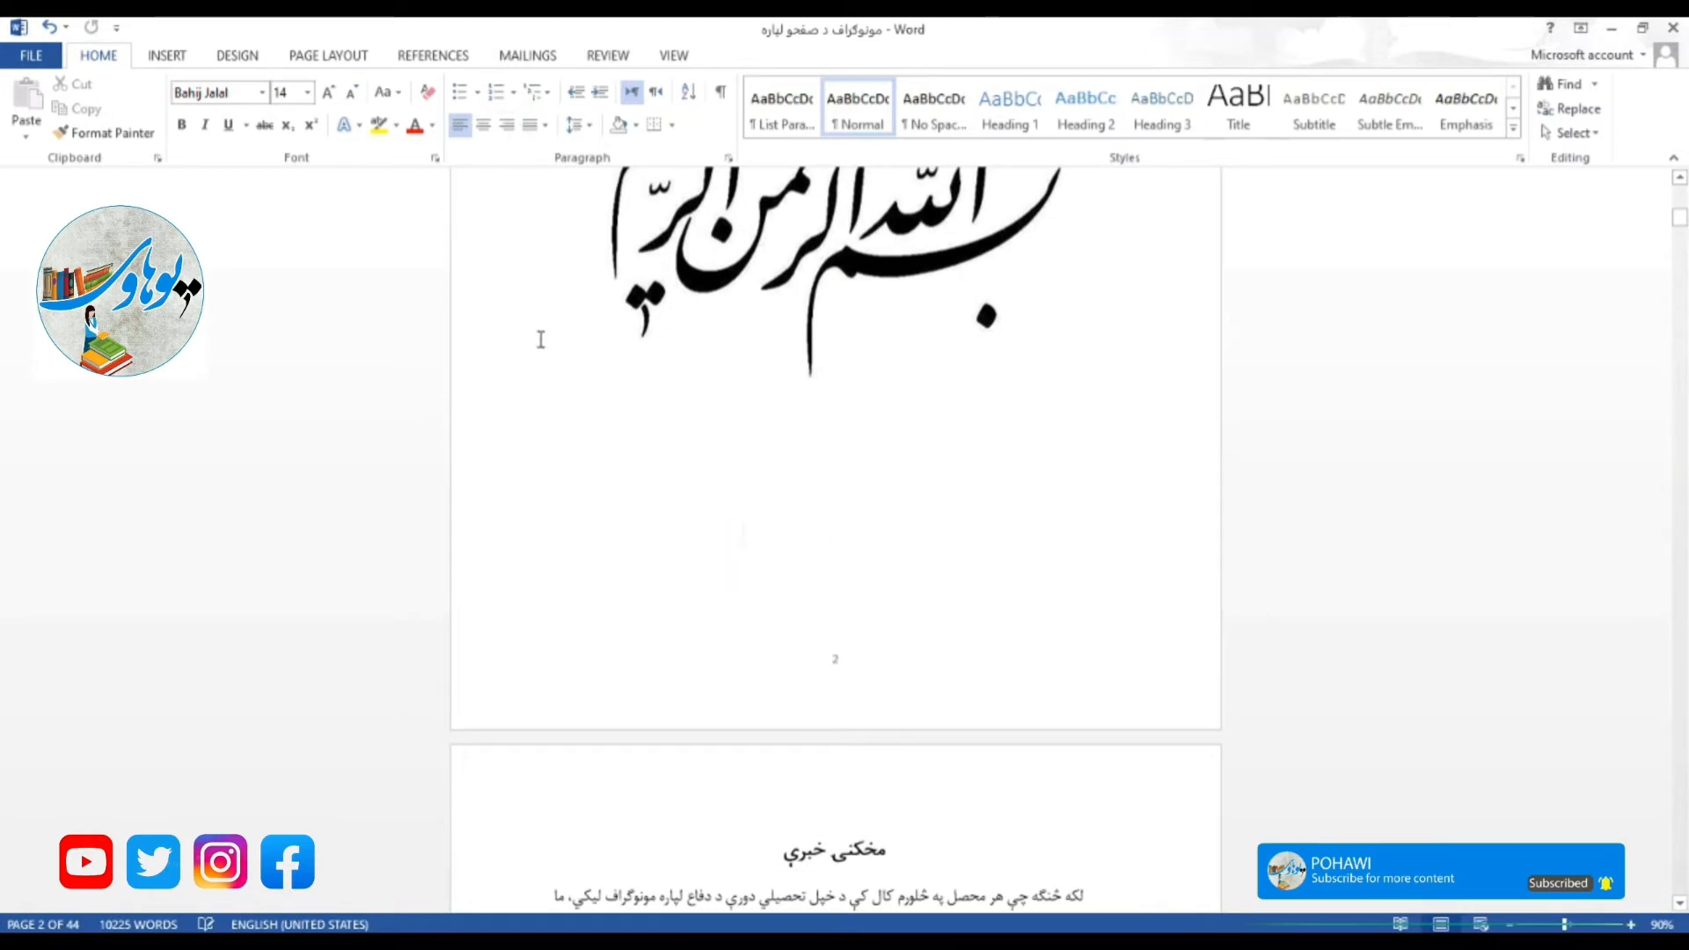
{"action": "left_click", "coordinate": [330, 55]}
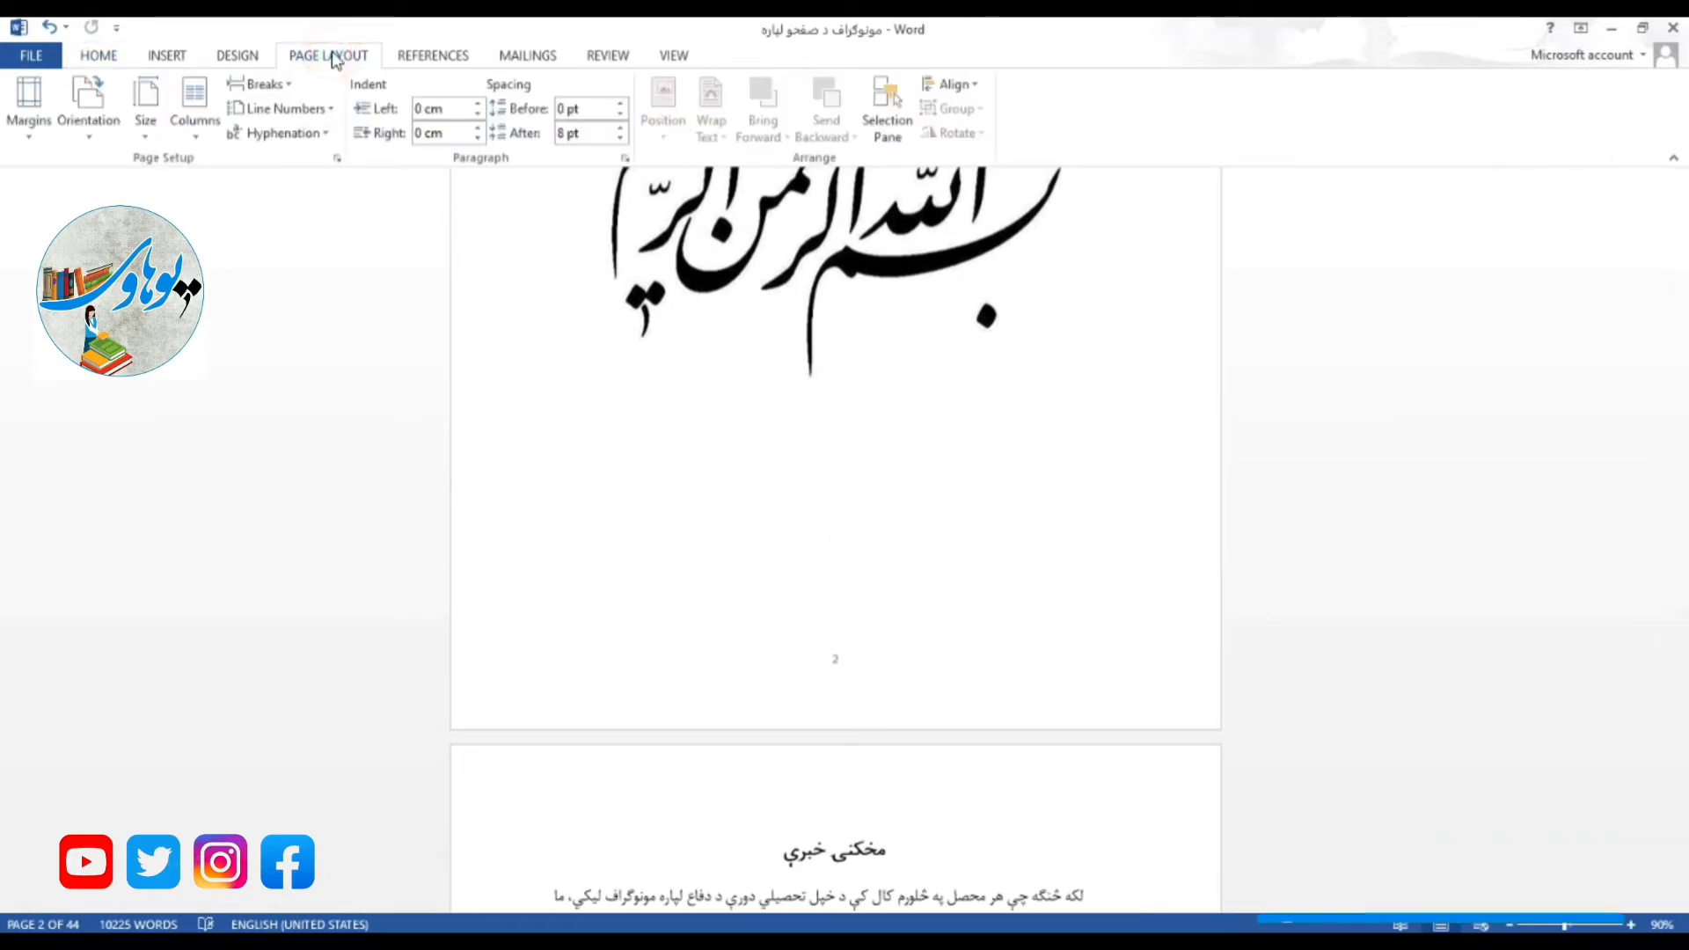
{"action": "left_click", "coordinate": [289, 88]}
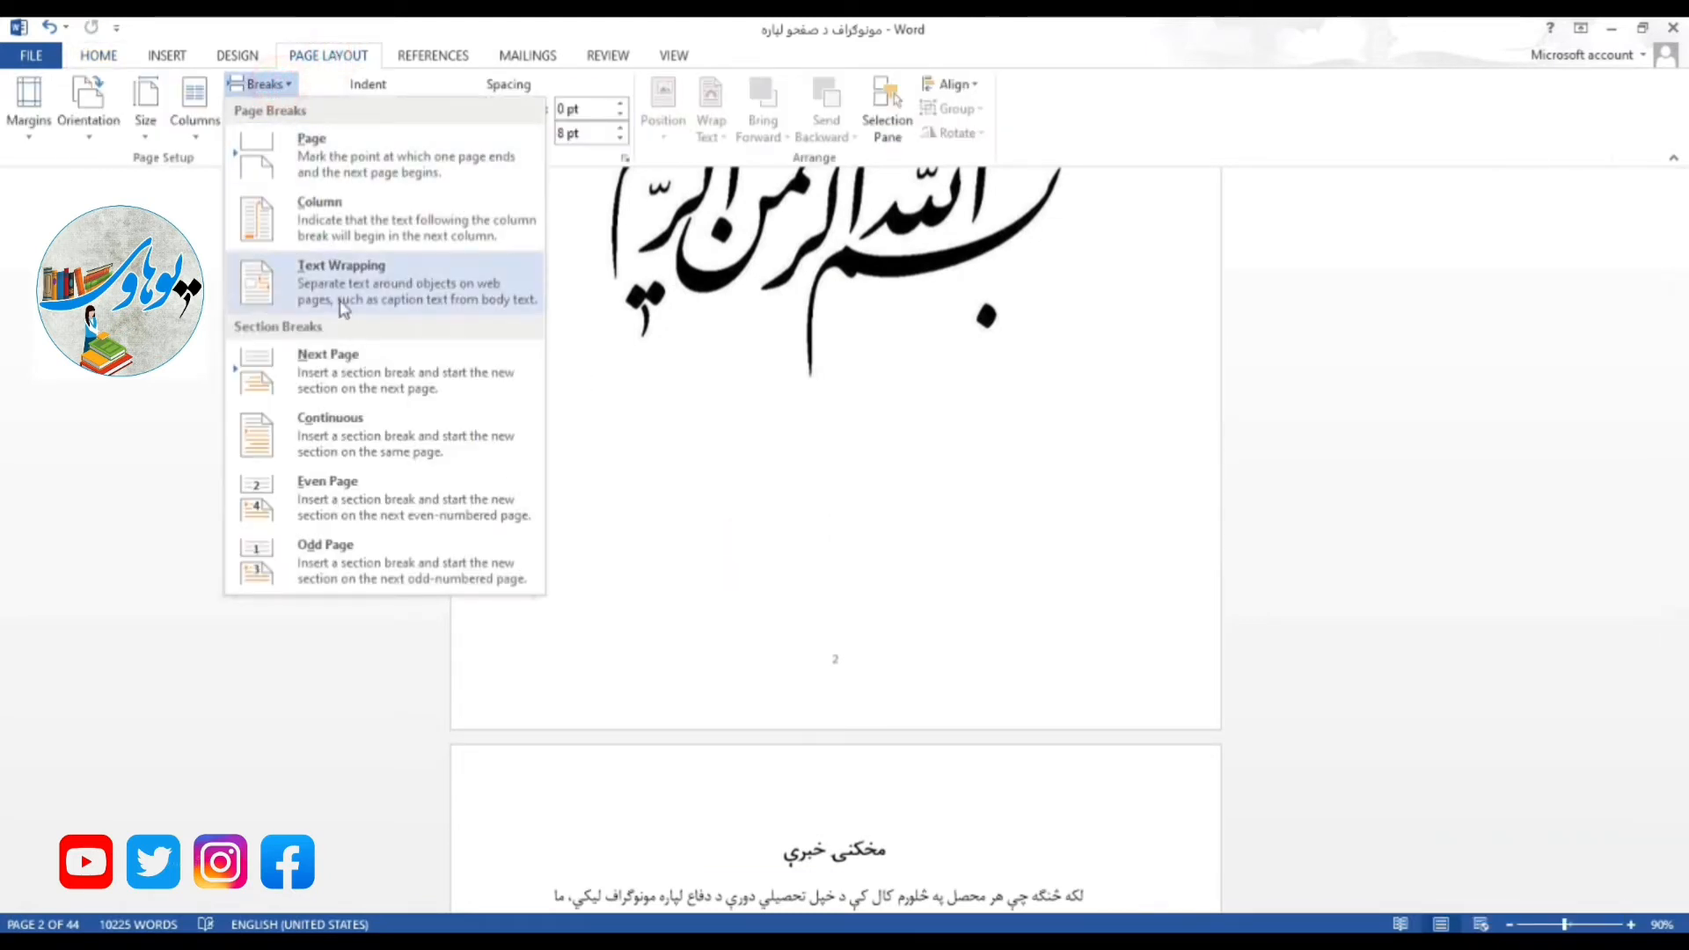
{"action": "left_click", "coordinate": [352, 352]}
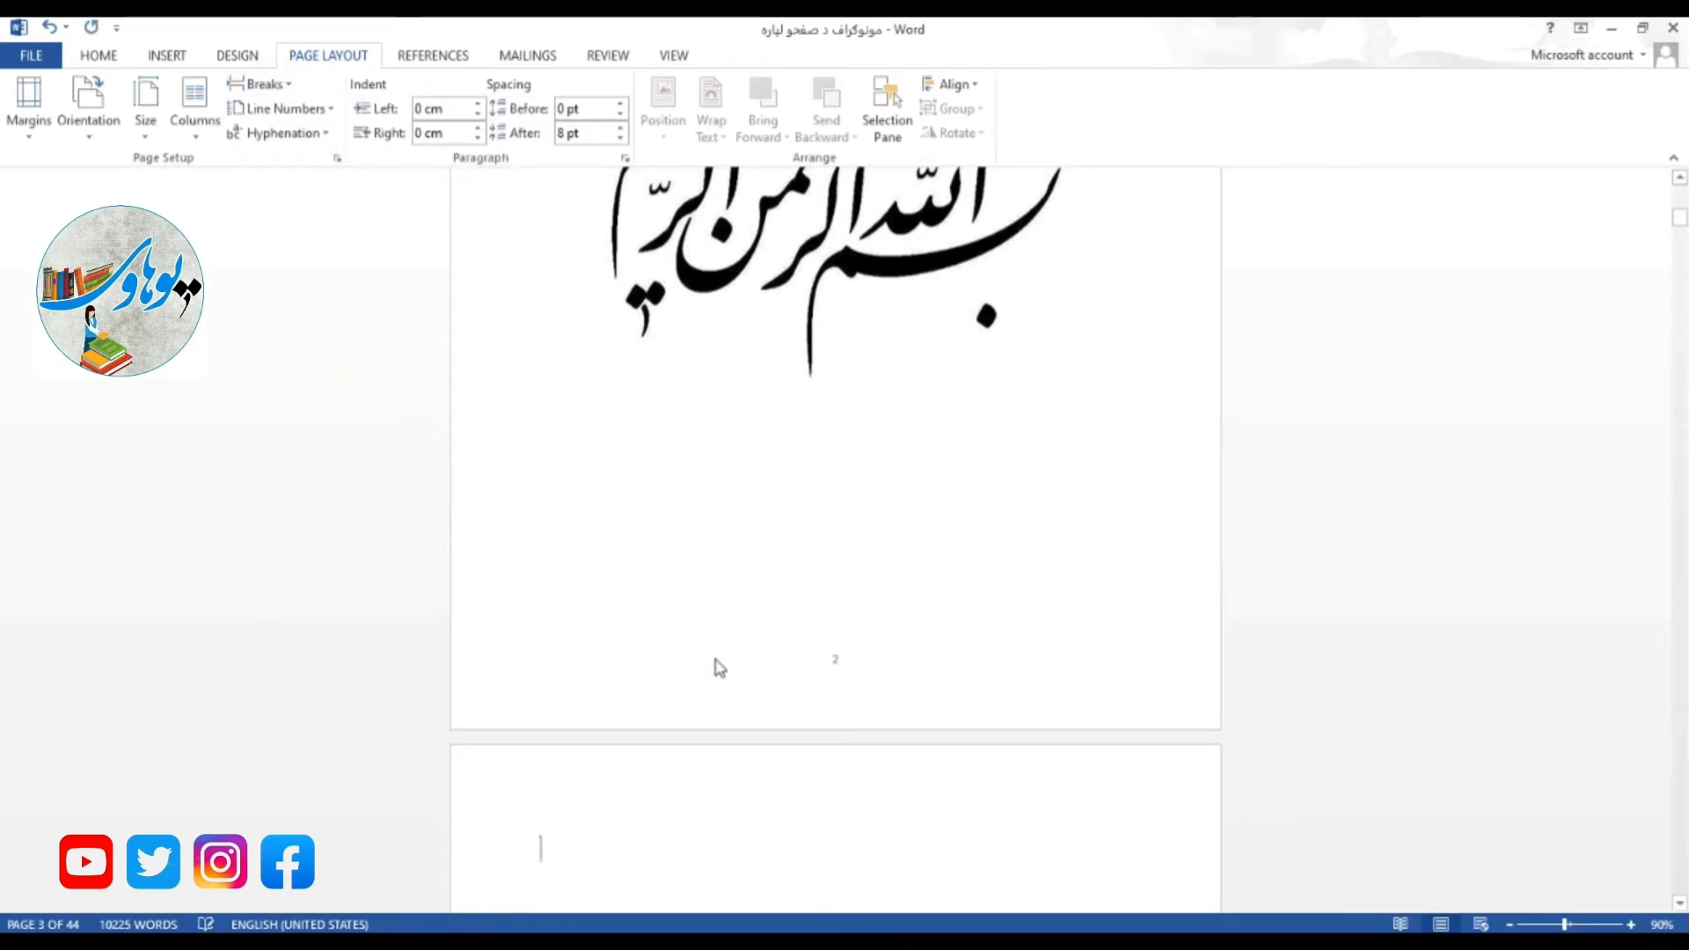
{"action": "scroll", "coordinate": [732, 661], "scroll_direction": "down", "scroll_amount": 2}
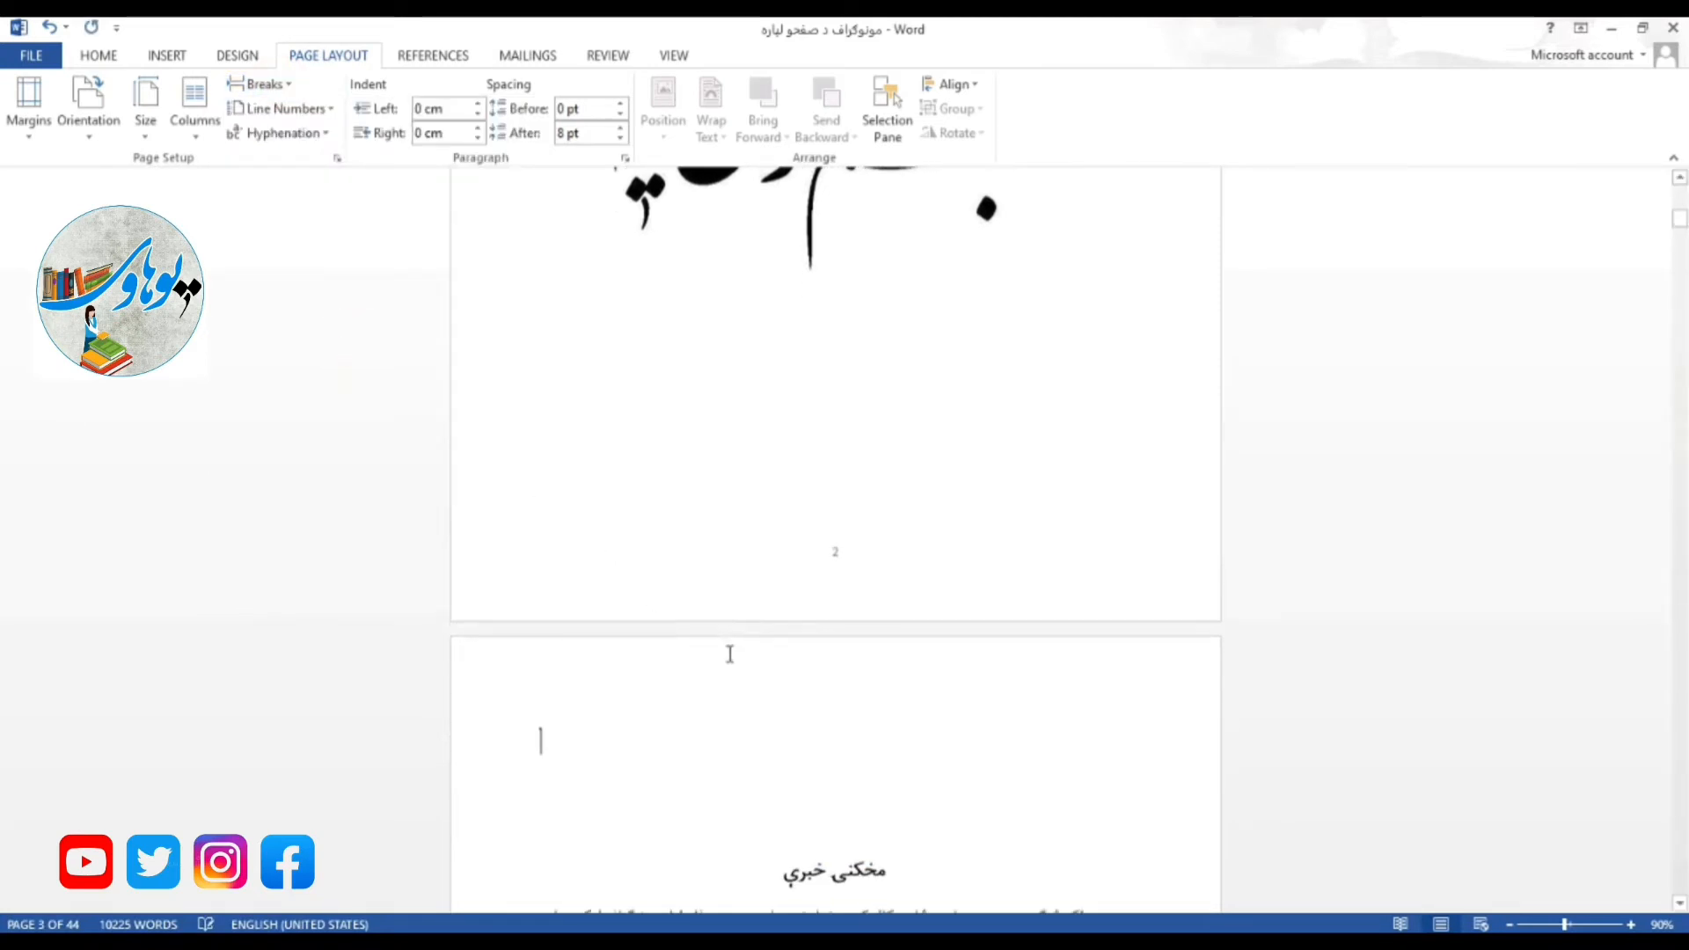
Step: Open page 2's footer and check the section labels on either side of the new break
{"action": "double_click", "coordinate": [547, 553]}
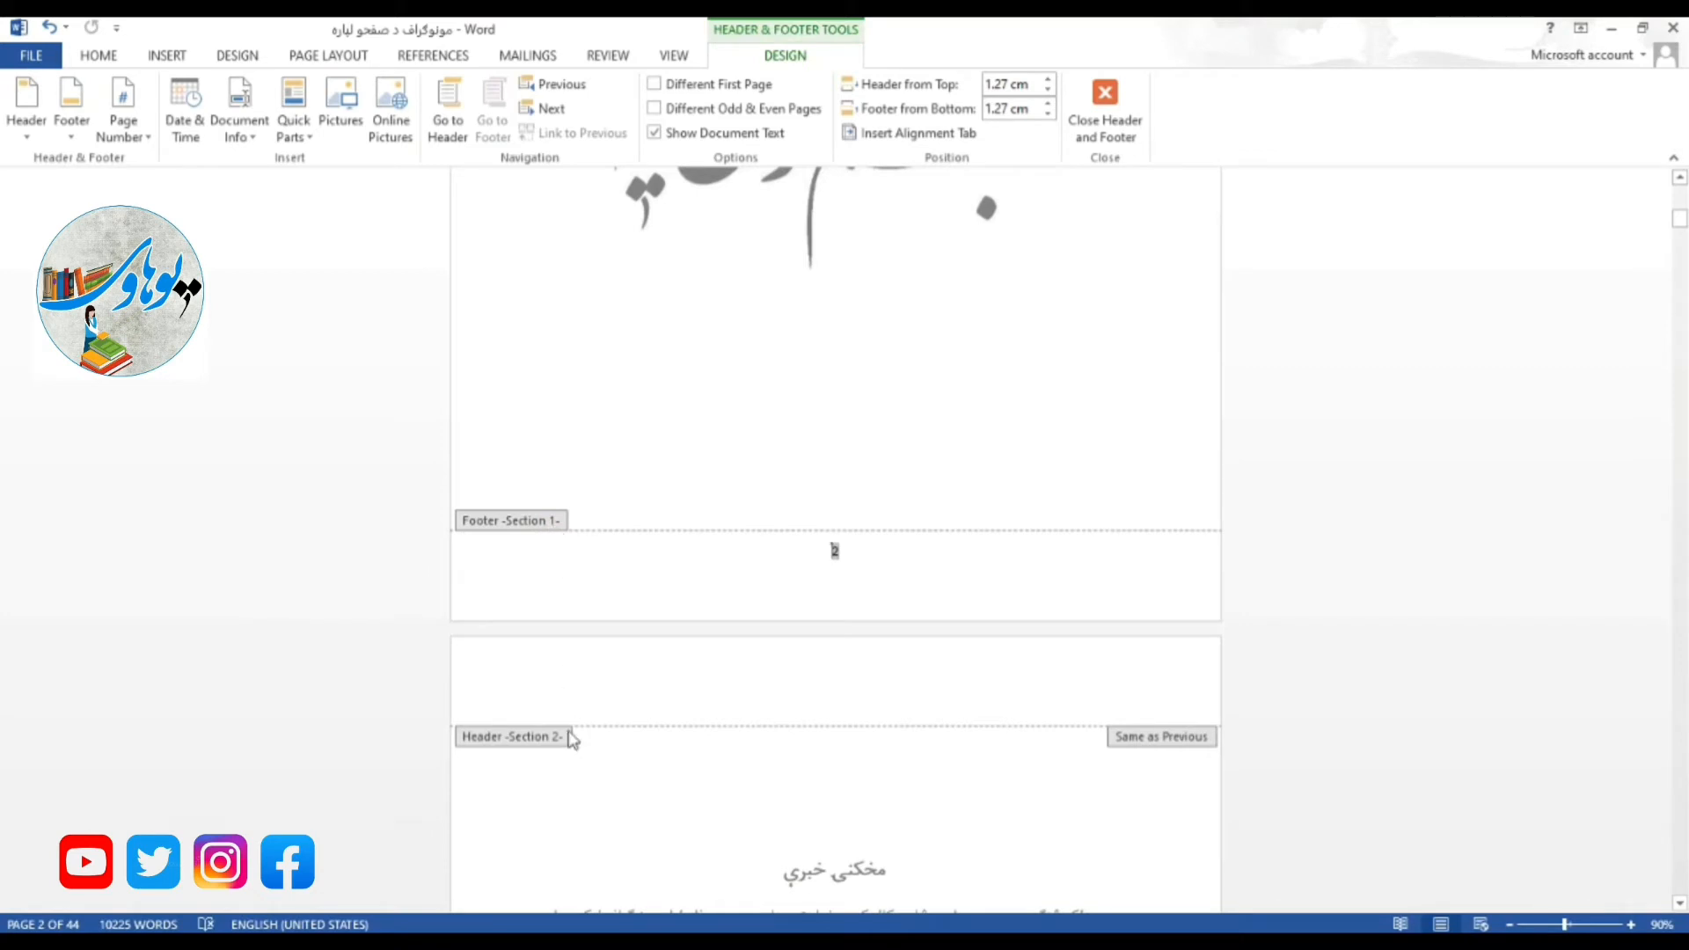
{"action": "left_click", "coordinate": [726, 797]}
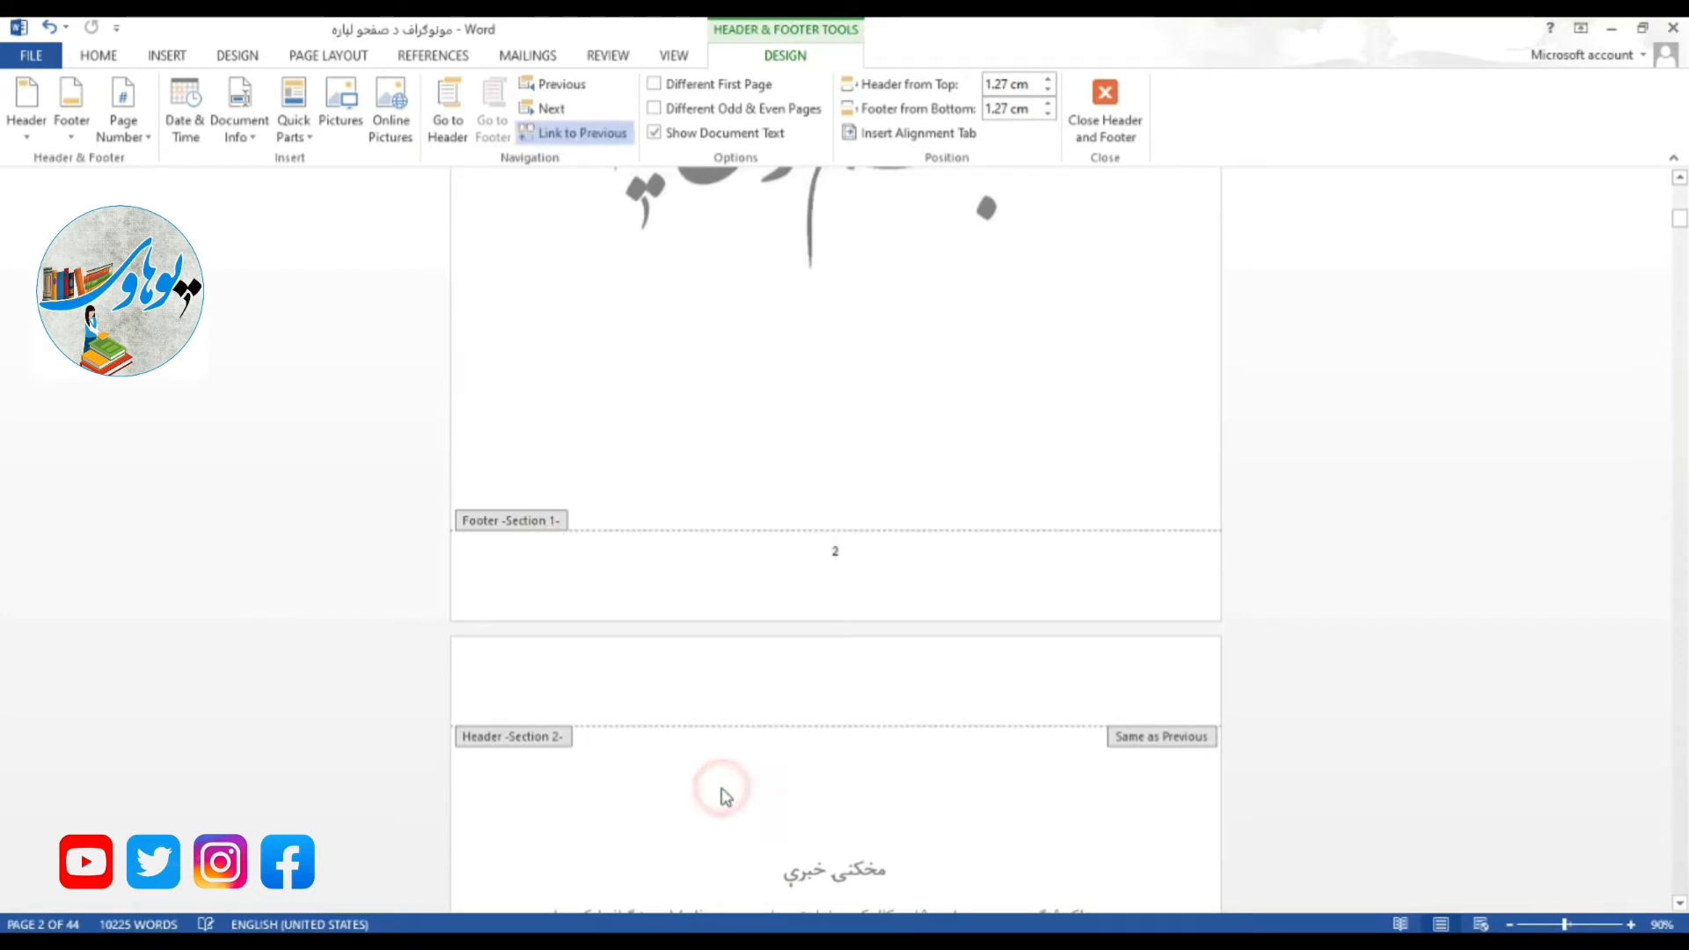
{"action": "scroll", "coordinate": [727, 797], "scroll_direction": "down", "scroll_amount": 6}
{"action": "scroll", "coordinate": [726, 796], "scroll_direction": "down", "scroll_amount": 2}
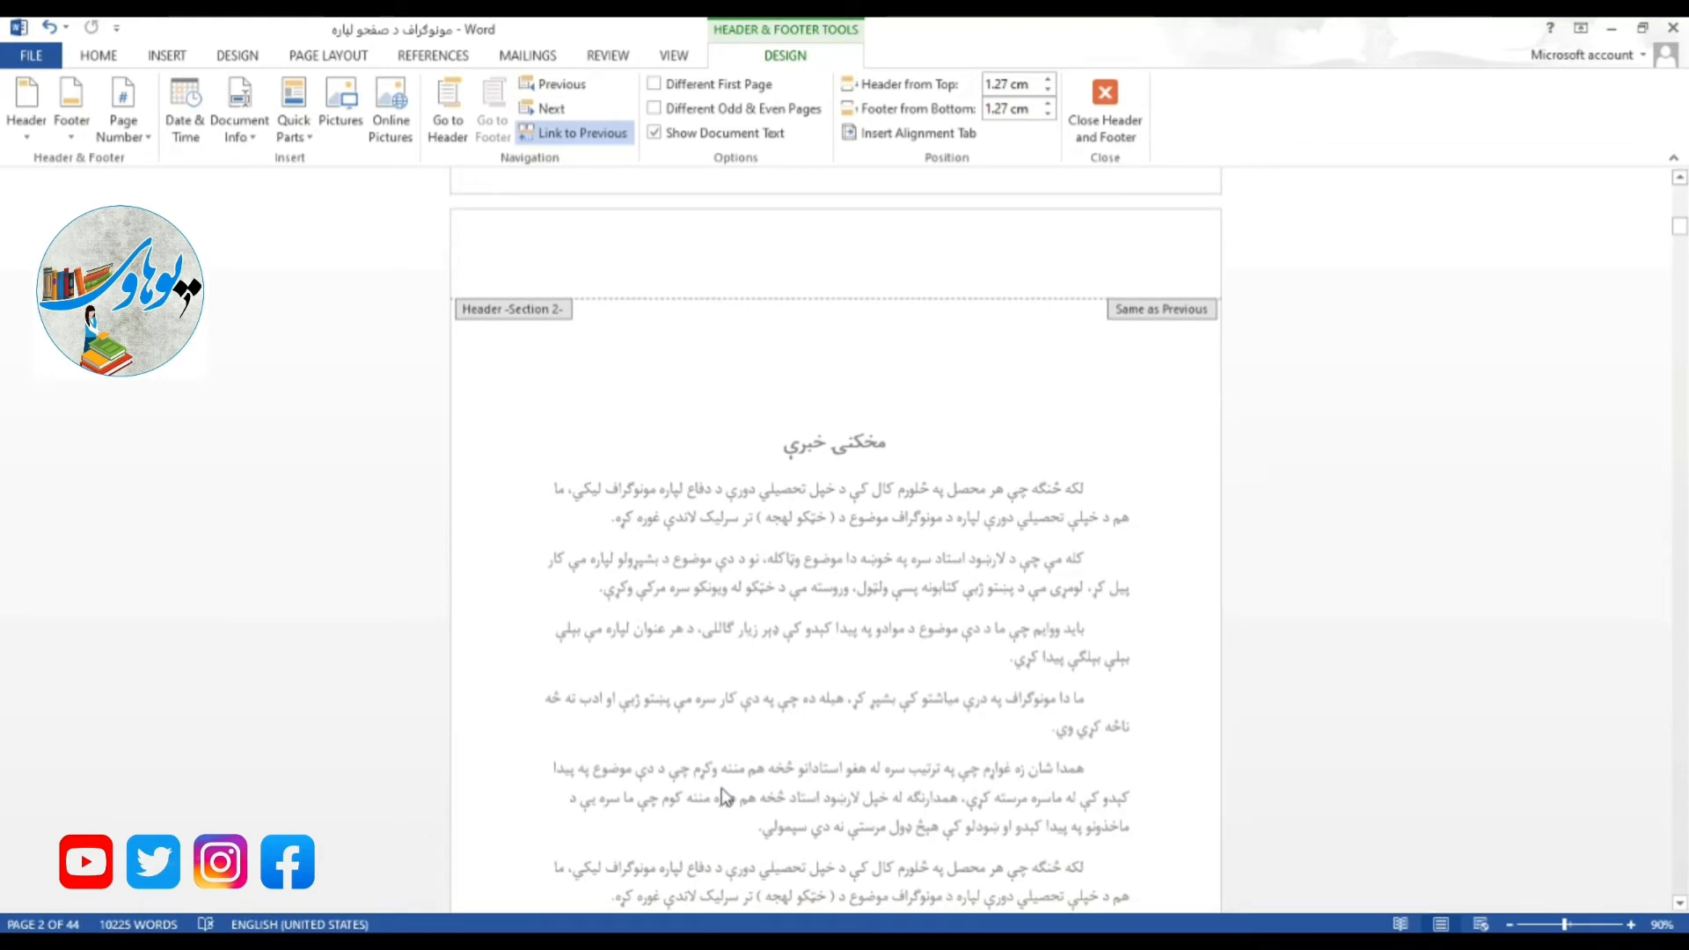
{"action": "scroll", "coordinate": [727, 797], "scroll_direction": "up", "scroll_amount": 10}
Step: Leave the footer and insert a Next Page section break below the closing signature of the foreword on page 5
{"action": "scroll", "coordinate": [726, 796], "scroll_direction": "down", "scroll_amount": 10}
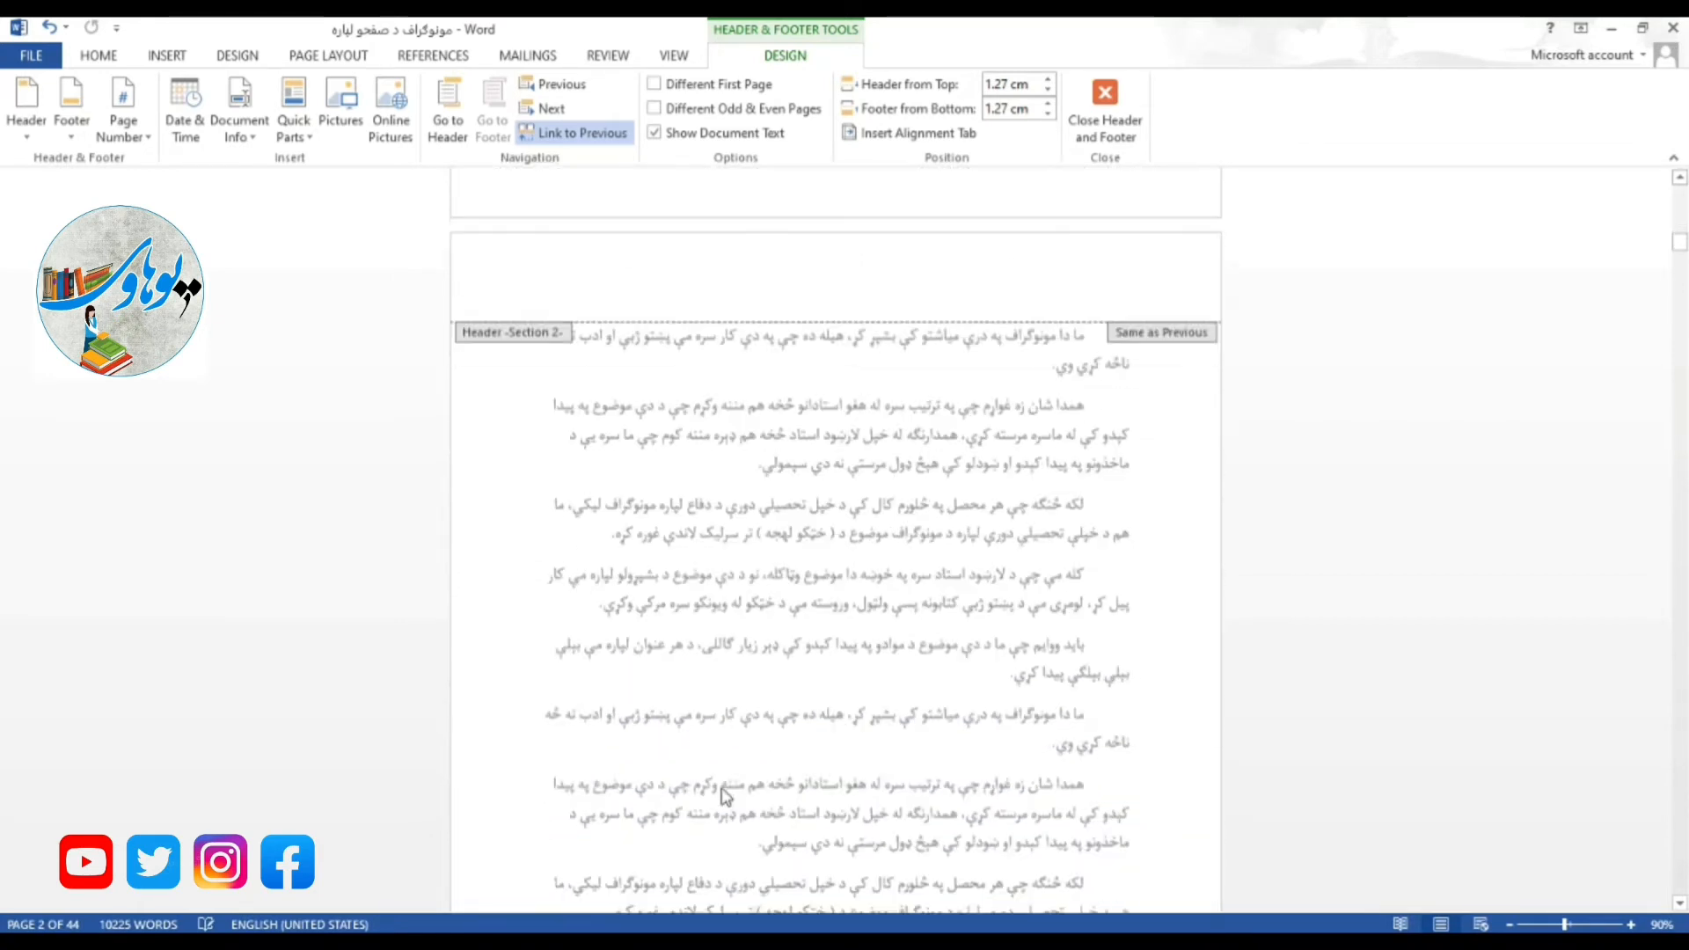
{"action": "scroll", "coordinate": [726, 797], "scroll_direction": "down", "scroll_amount": 15}
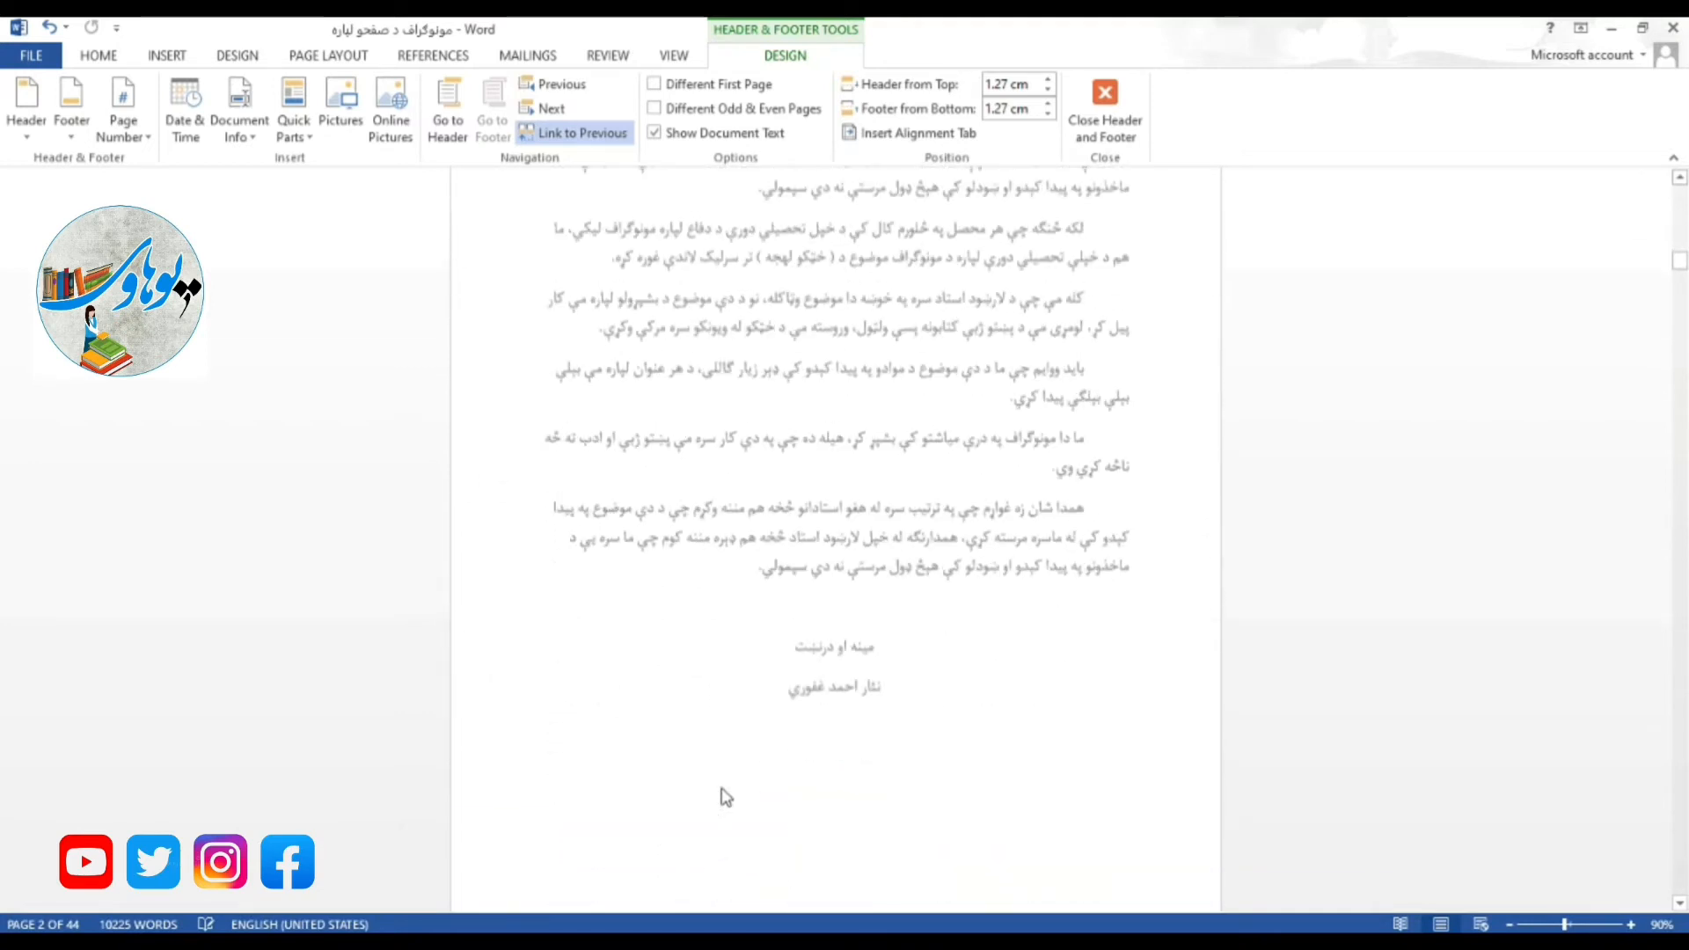
{"action": "double_click", "coordinate": [741, 712]}
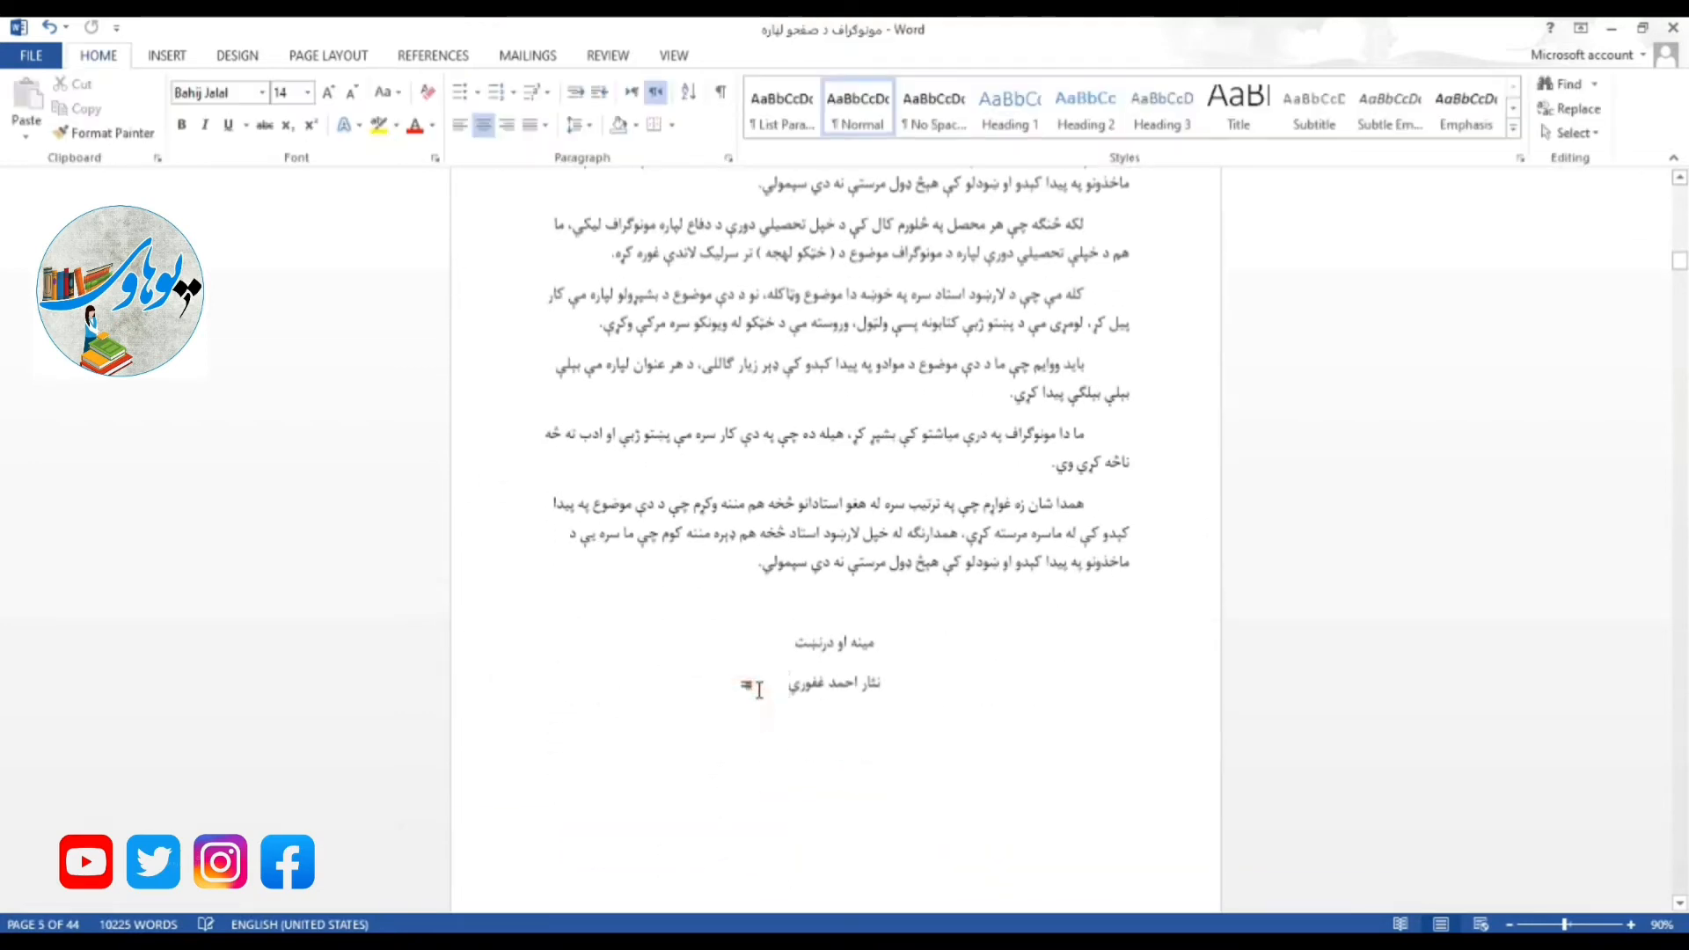
{"action": "scroll", "coordinate": [761, 691], "scroll_direction": "down", "scroll_amount": 1}
{"action": "left_click", "coordinate": [730, 694]}
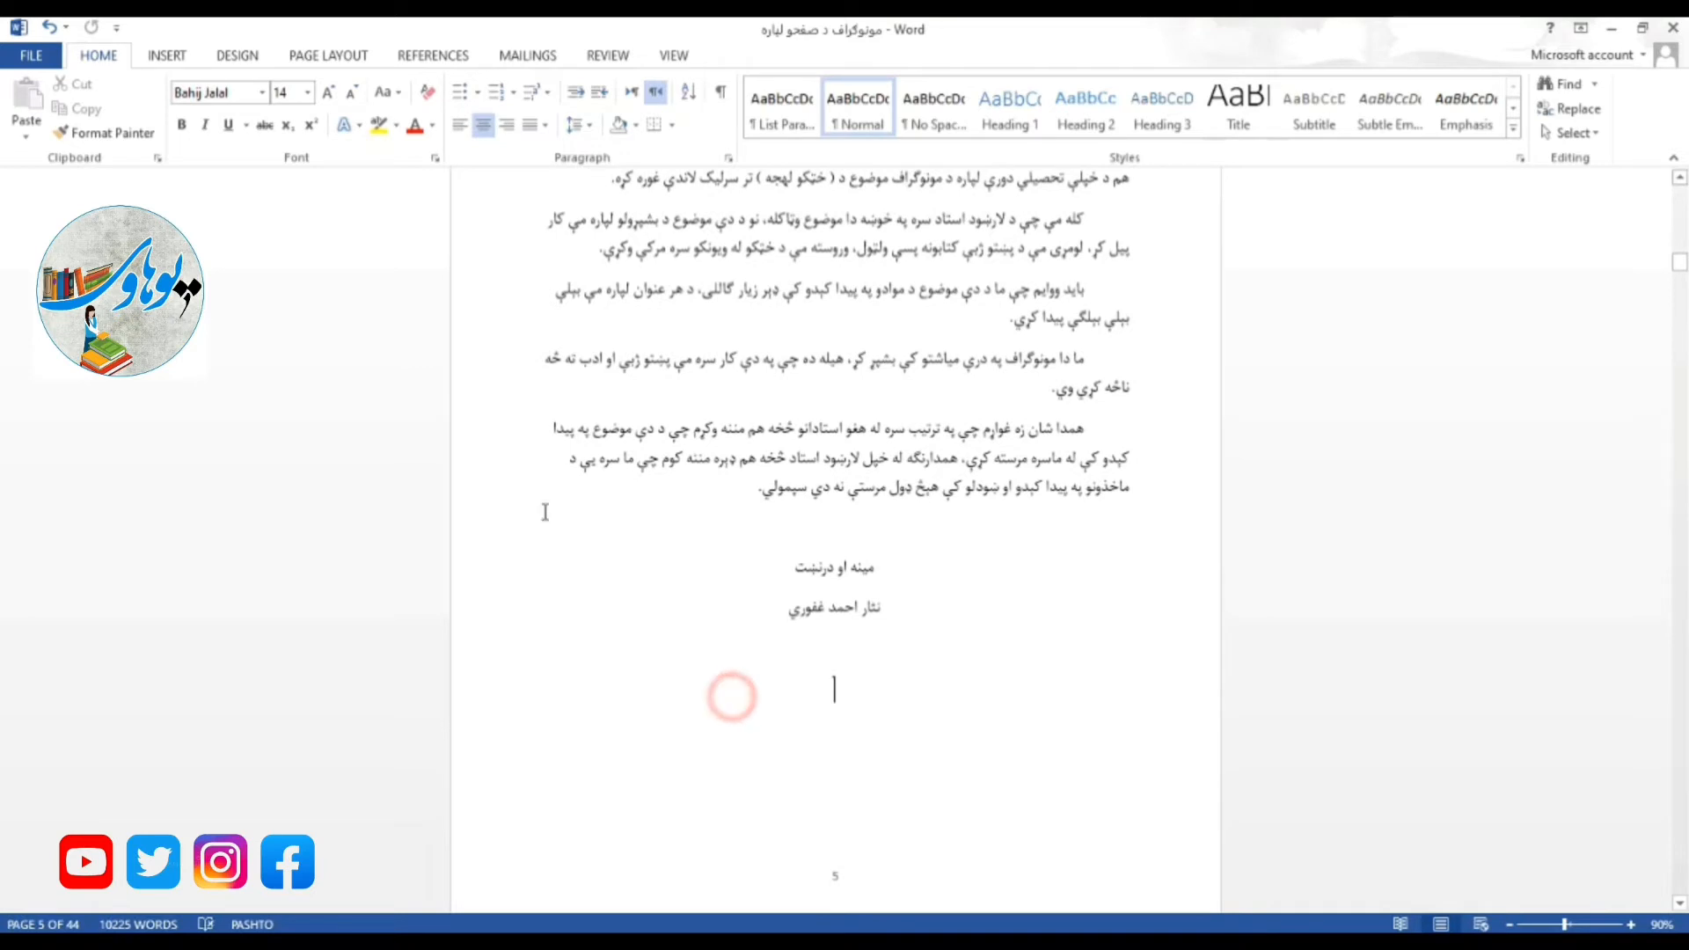
{"action": "left_click", "coordinate": [305, 56]}
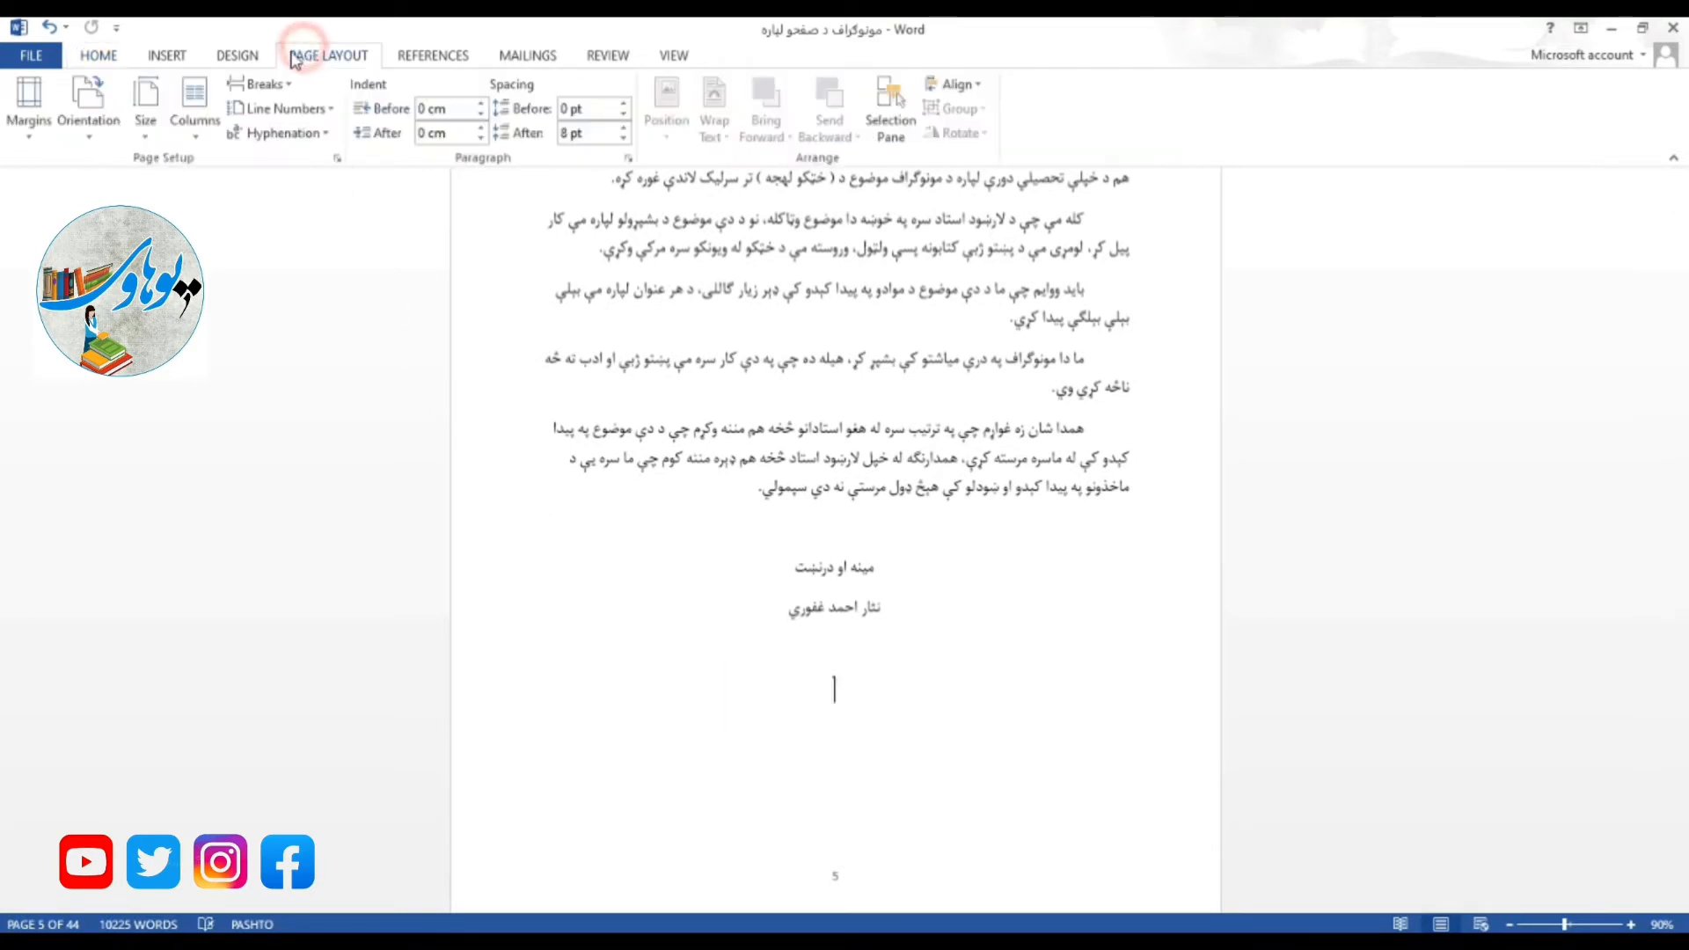
{"action": "left_click", "coordinate": [279, 85]}
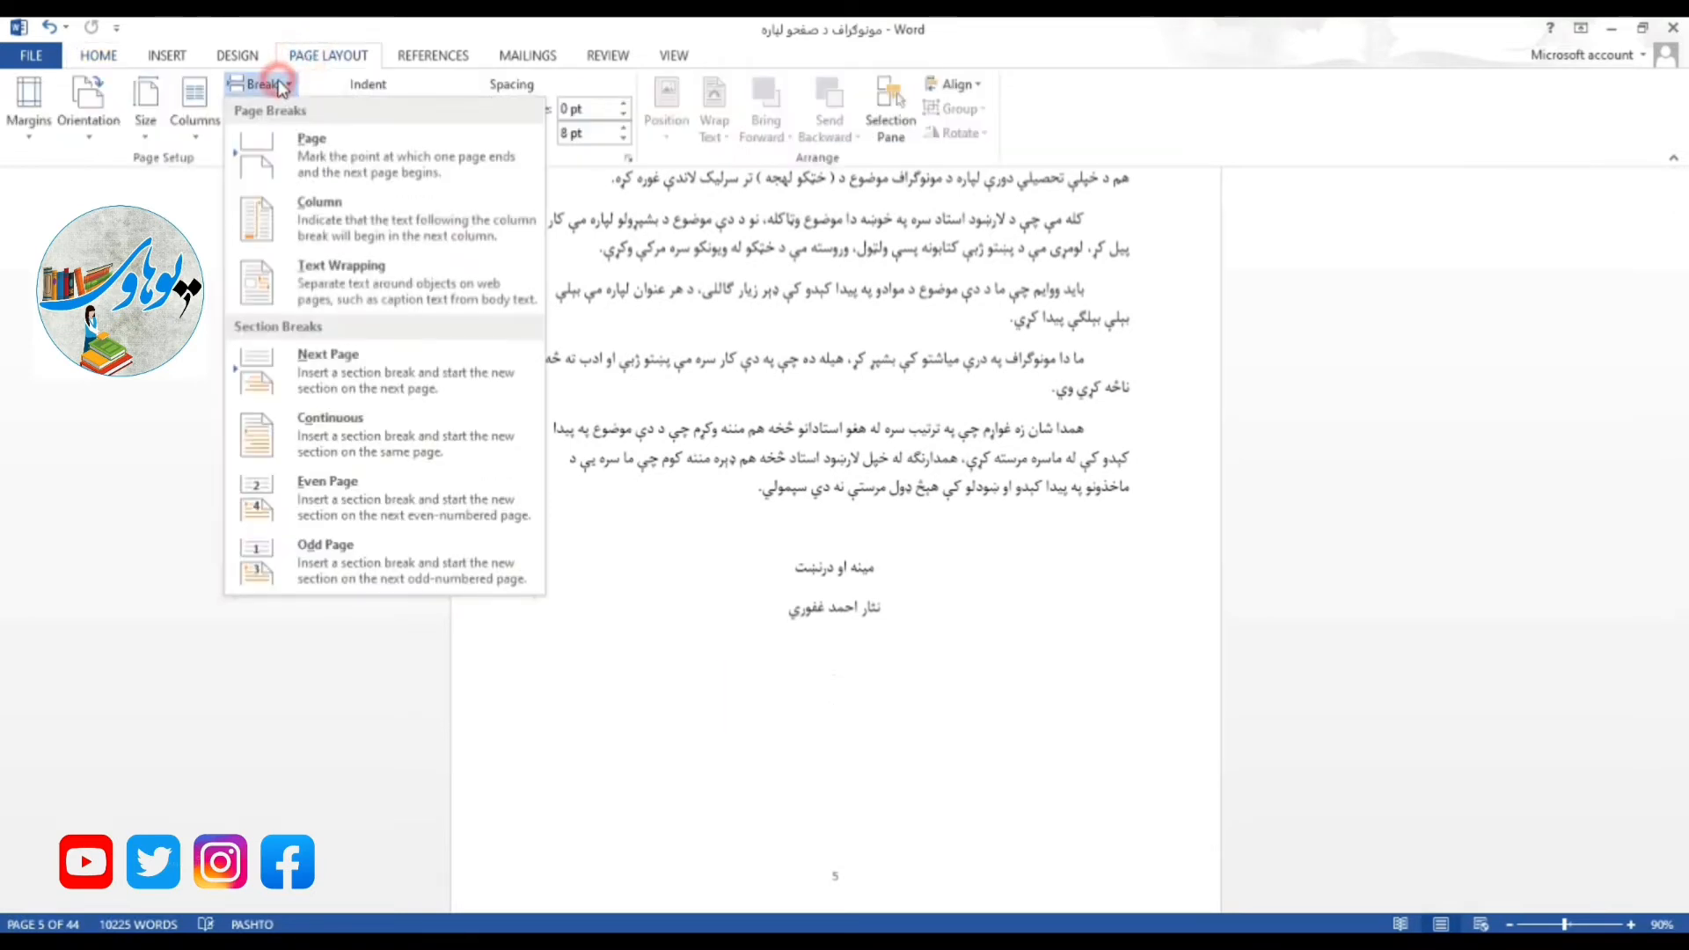
{"action": "left_click", "coordinate": [322, 355]}
Step: Open page 5's footer to check the section labels around the second break, and return to the body text
{"action": "scroll", "coordinate": [650, 549], "scroll_direction": "down", "scroll_amount": 3}
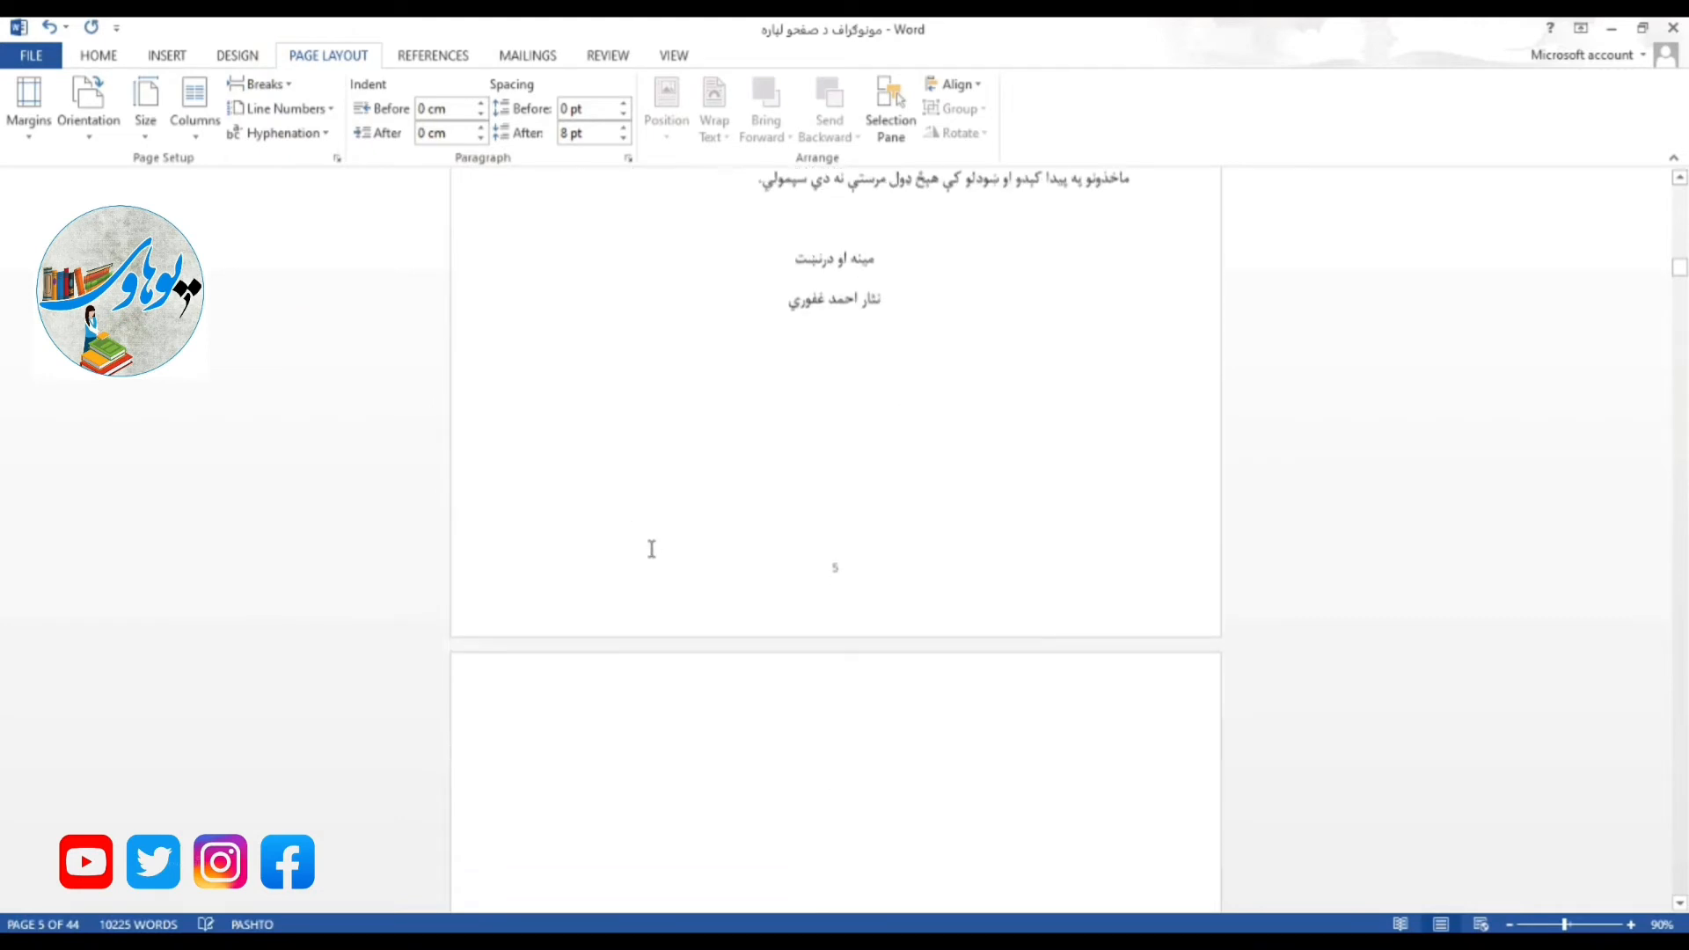
{"action": "double_click", "coordinate": [594, 574]}
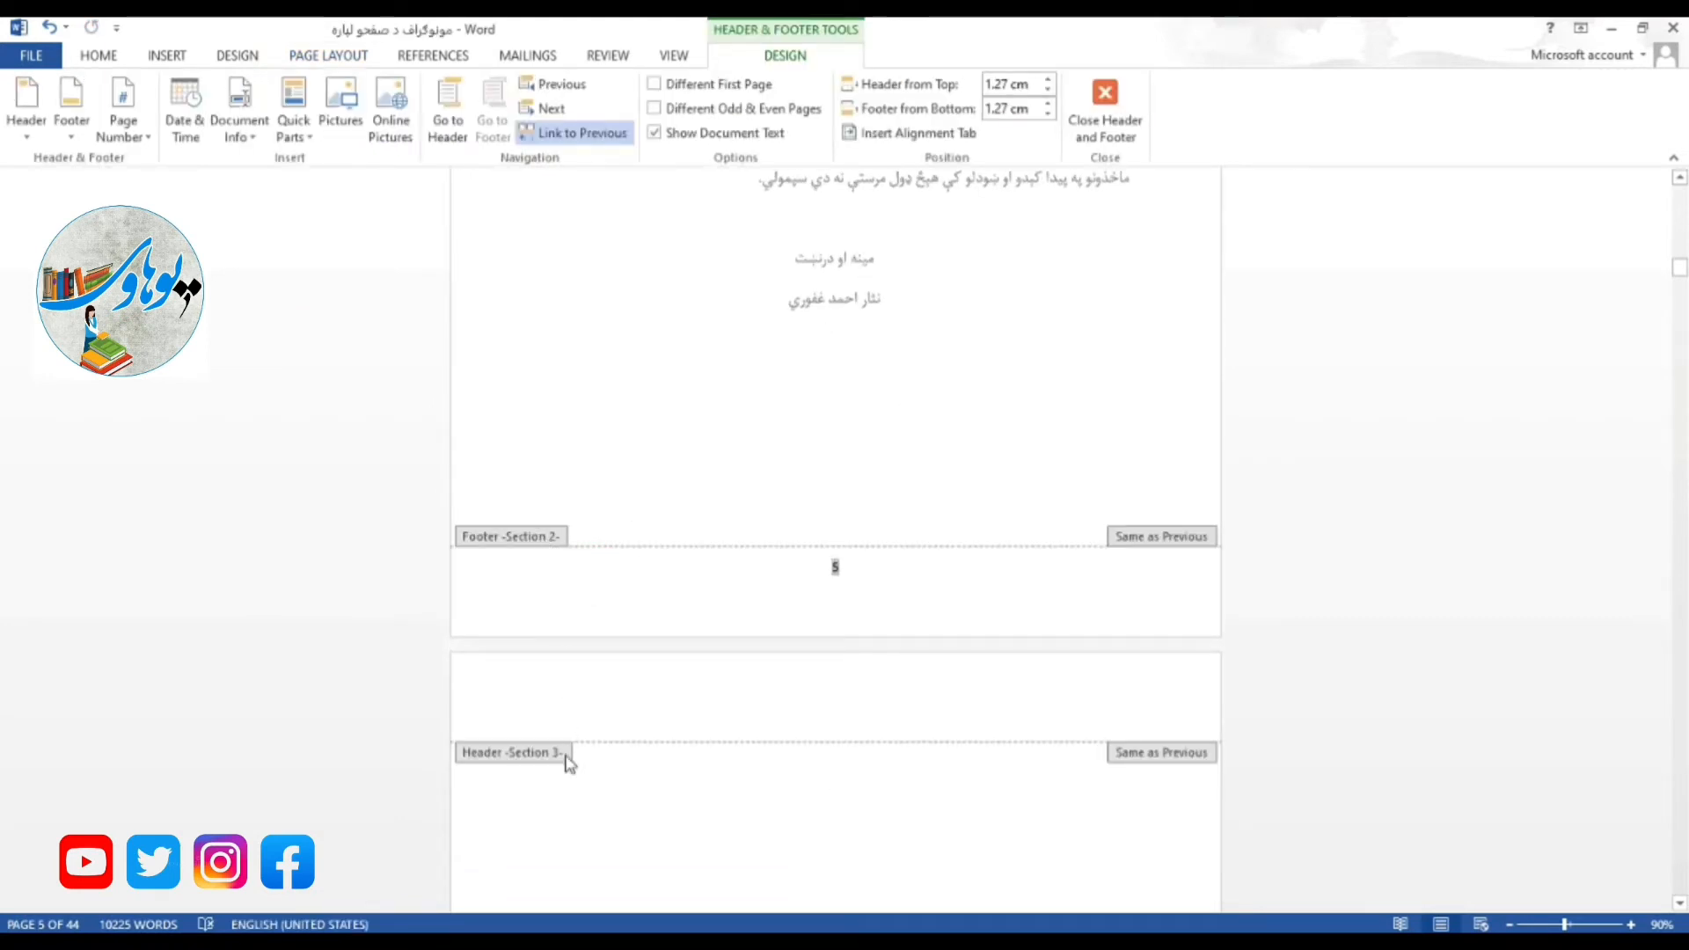
{"action": "double_click", "coordinate": [691, 790]}
Step: Review the introduction page and the foreword pages between the two section breaks
{"action": "scroll", "coordinate": [694, 787], "scroll_direction": "down", "scroll_amount": 6}
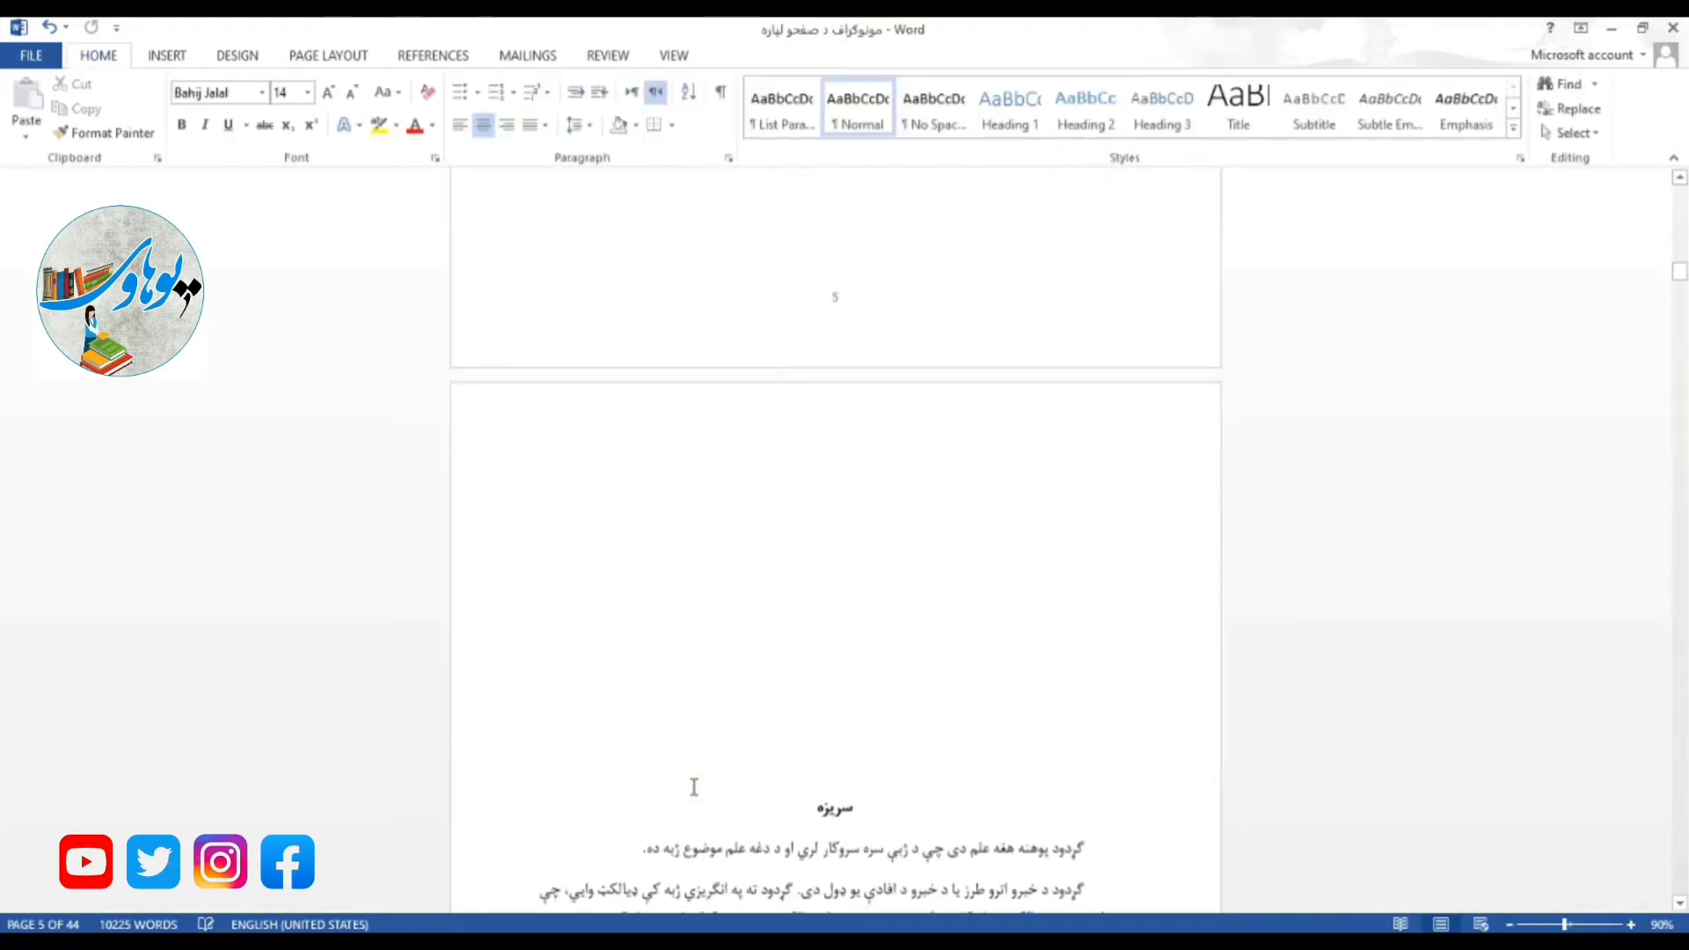
{"action": "scroll", "coordinate": [694, 788], "scroll_direction": "down", "scroll_amount": 3}
{"action": "scroll", "coordinate": [694, 787], "scroll_direction": "up", "scroll_amount": 18}
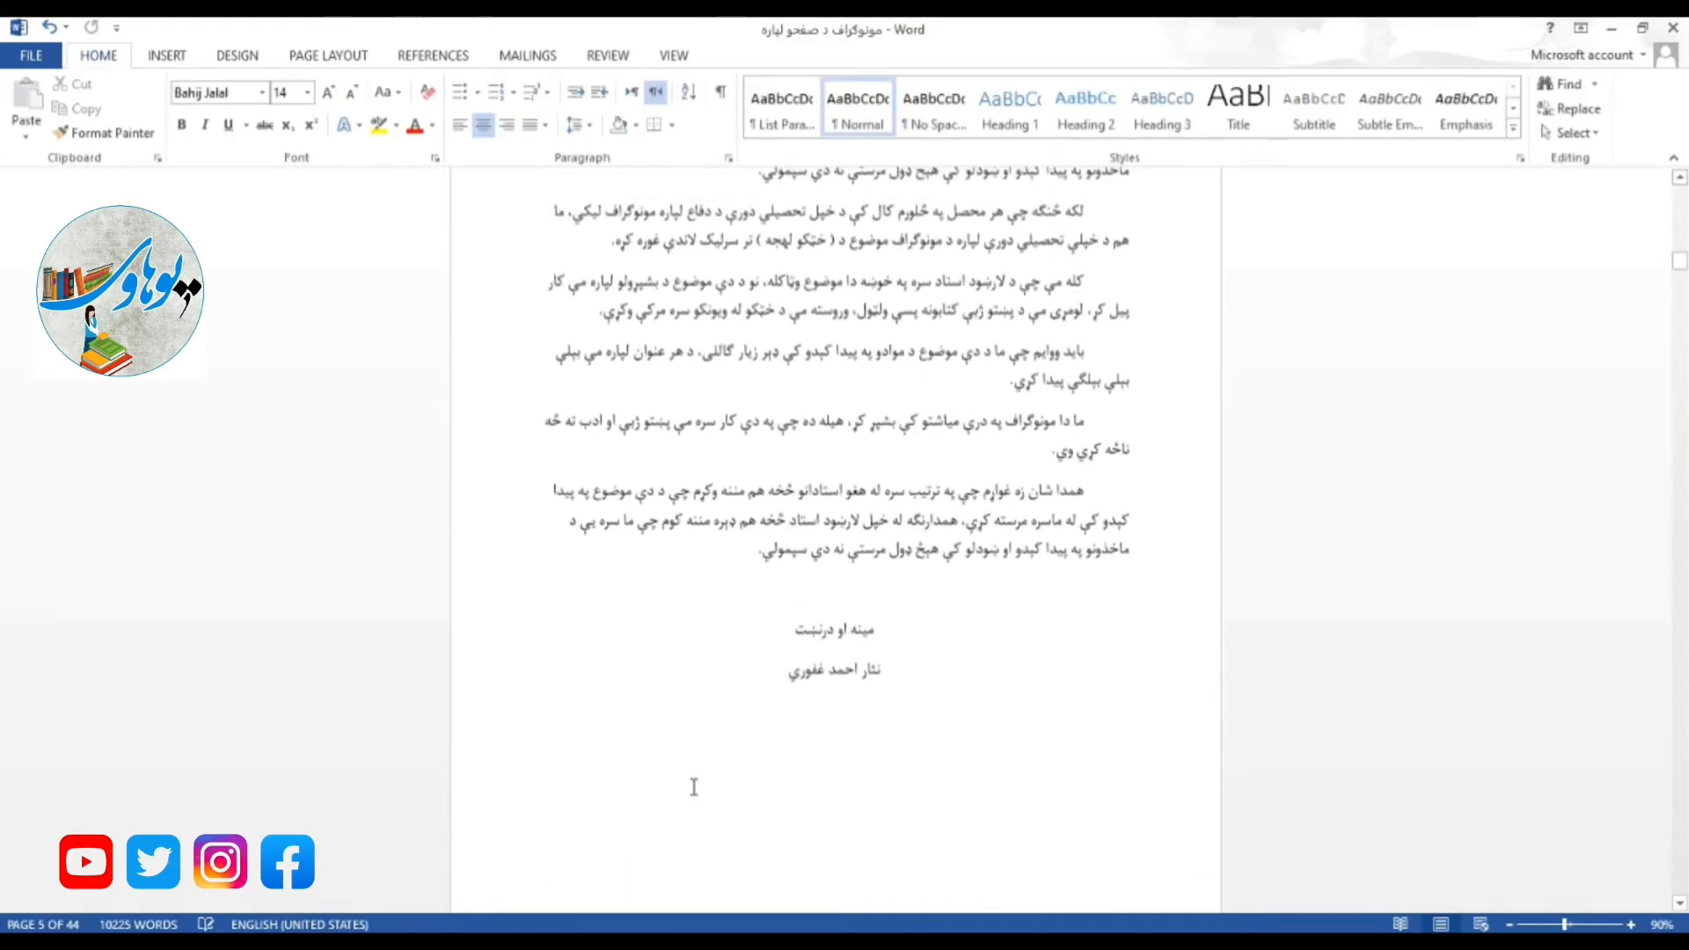
{"action": "scroll", "coordinate": [694, 788], "scroll_direction": "down", "scroll_amount": 6}
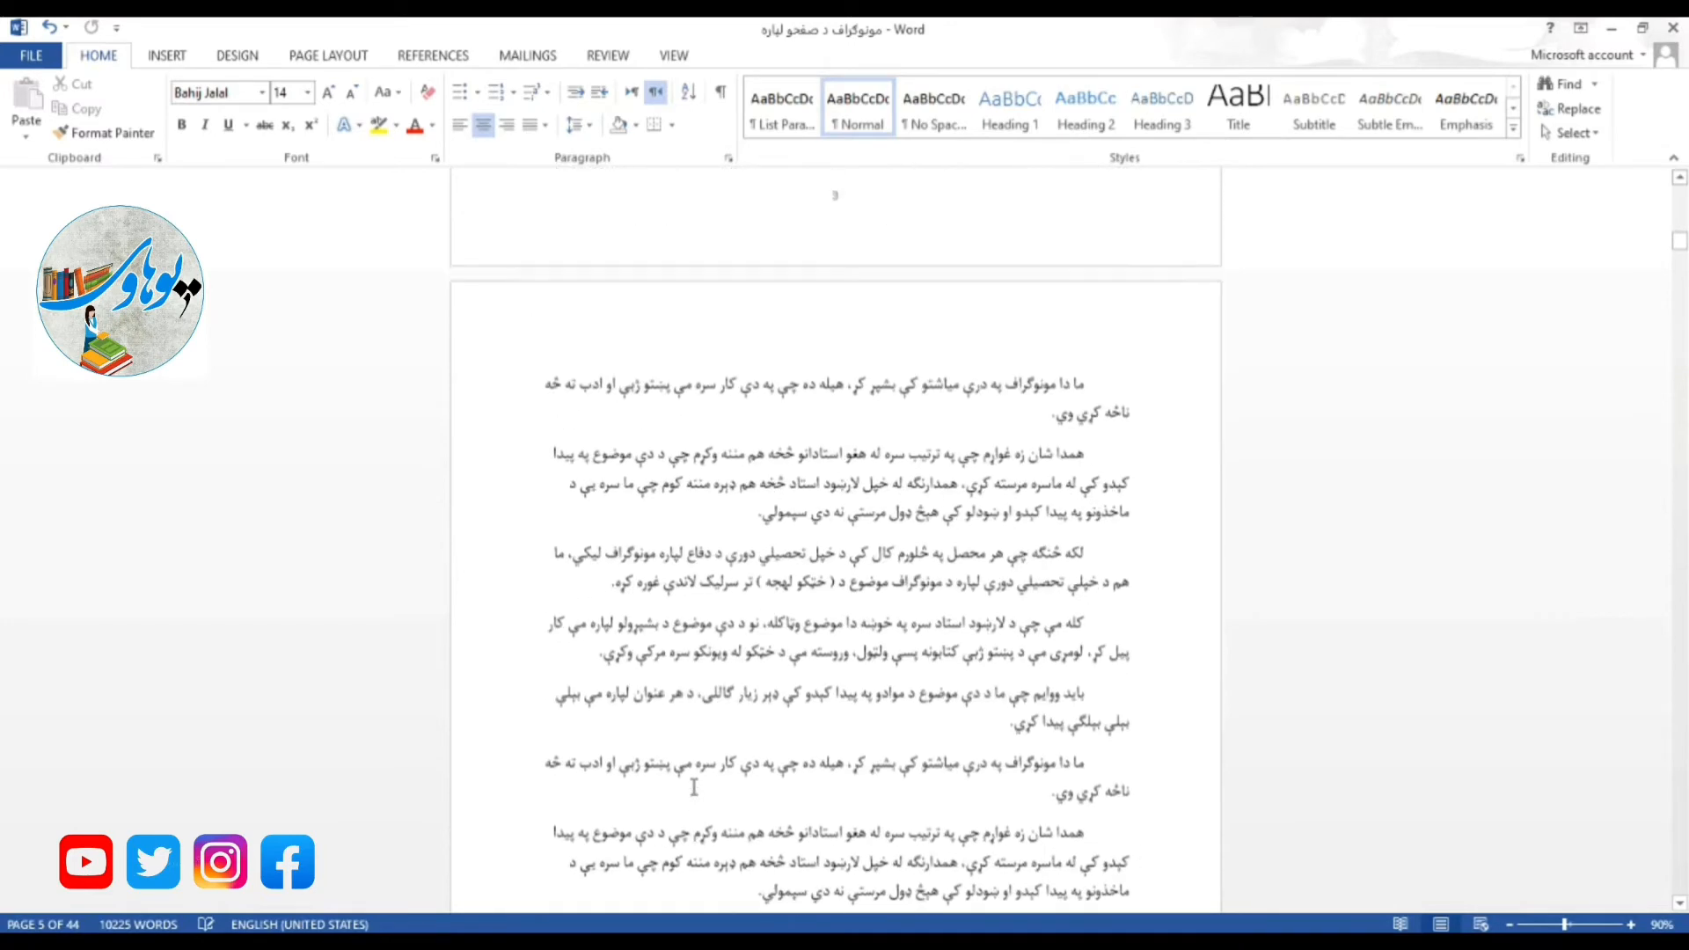
{"action": "scroll", "coordinate": [694, 788], "scroll_direction": "up", "scroll_amount": 12}
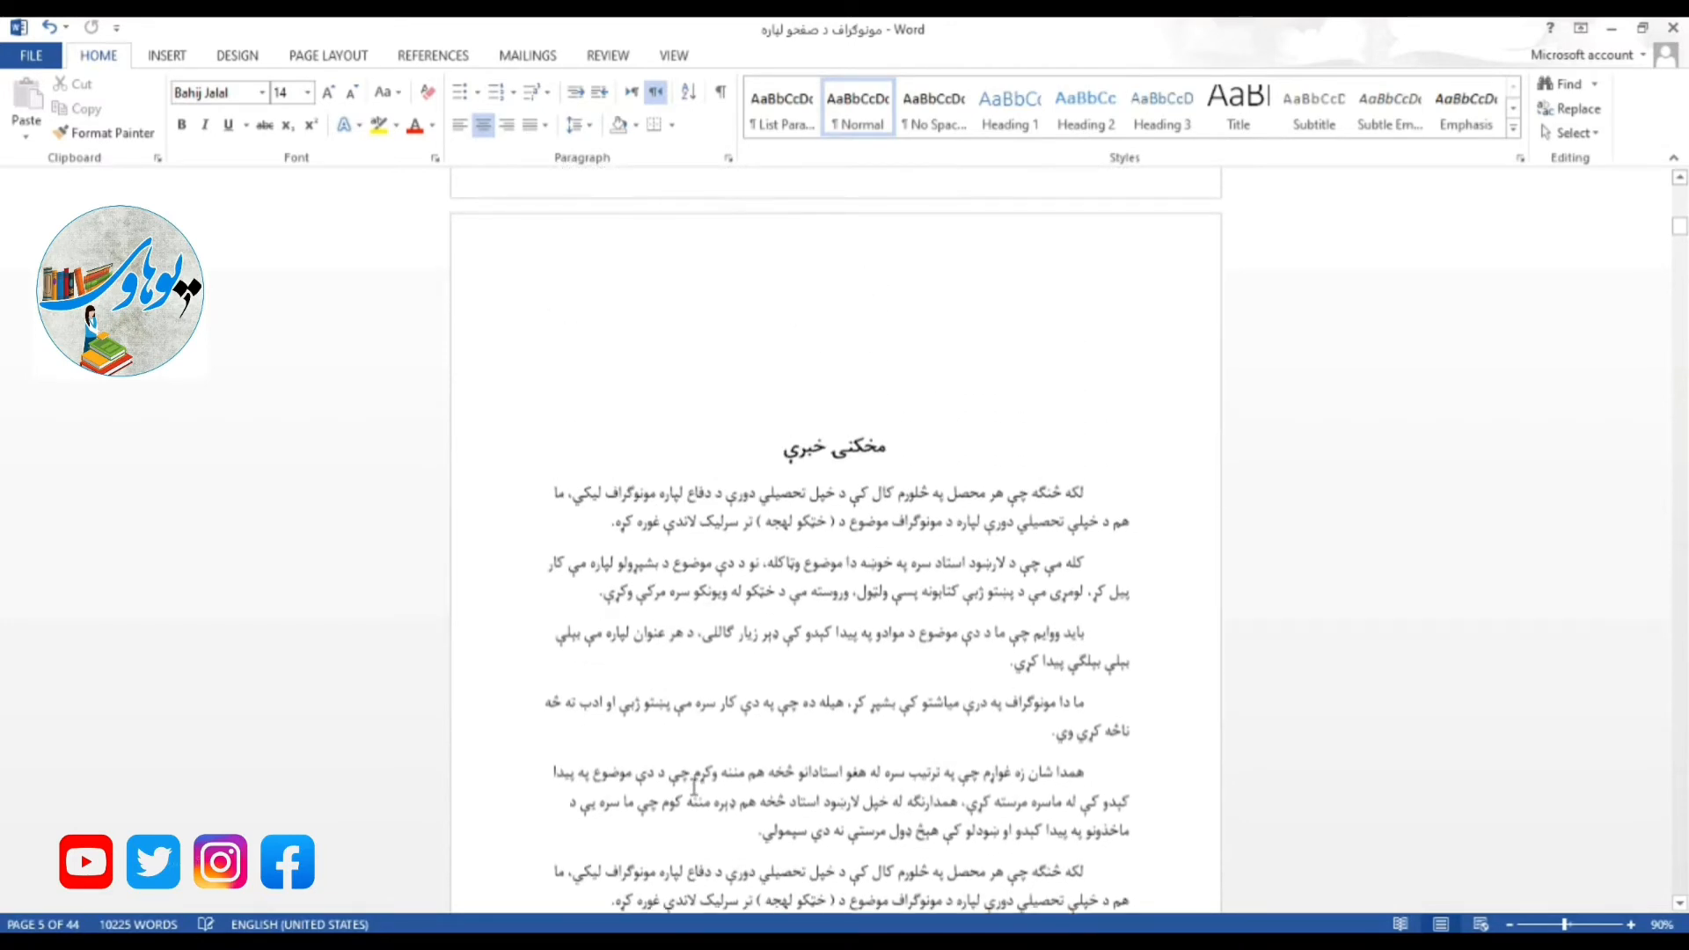
{"action": "scroll", "coordinate": [694, 788], "scroll_direction": "up", "scroll_amount": 6}
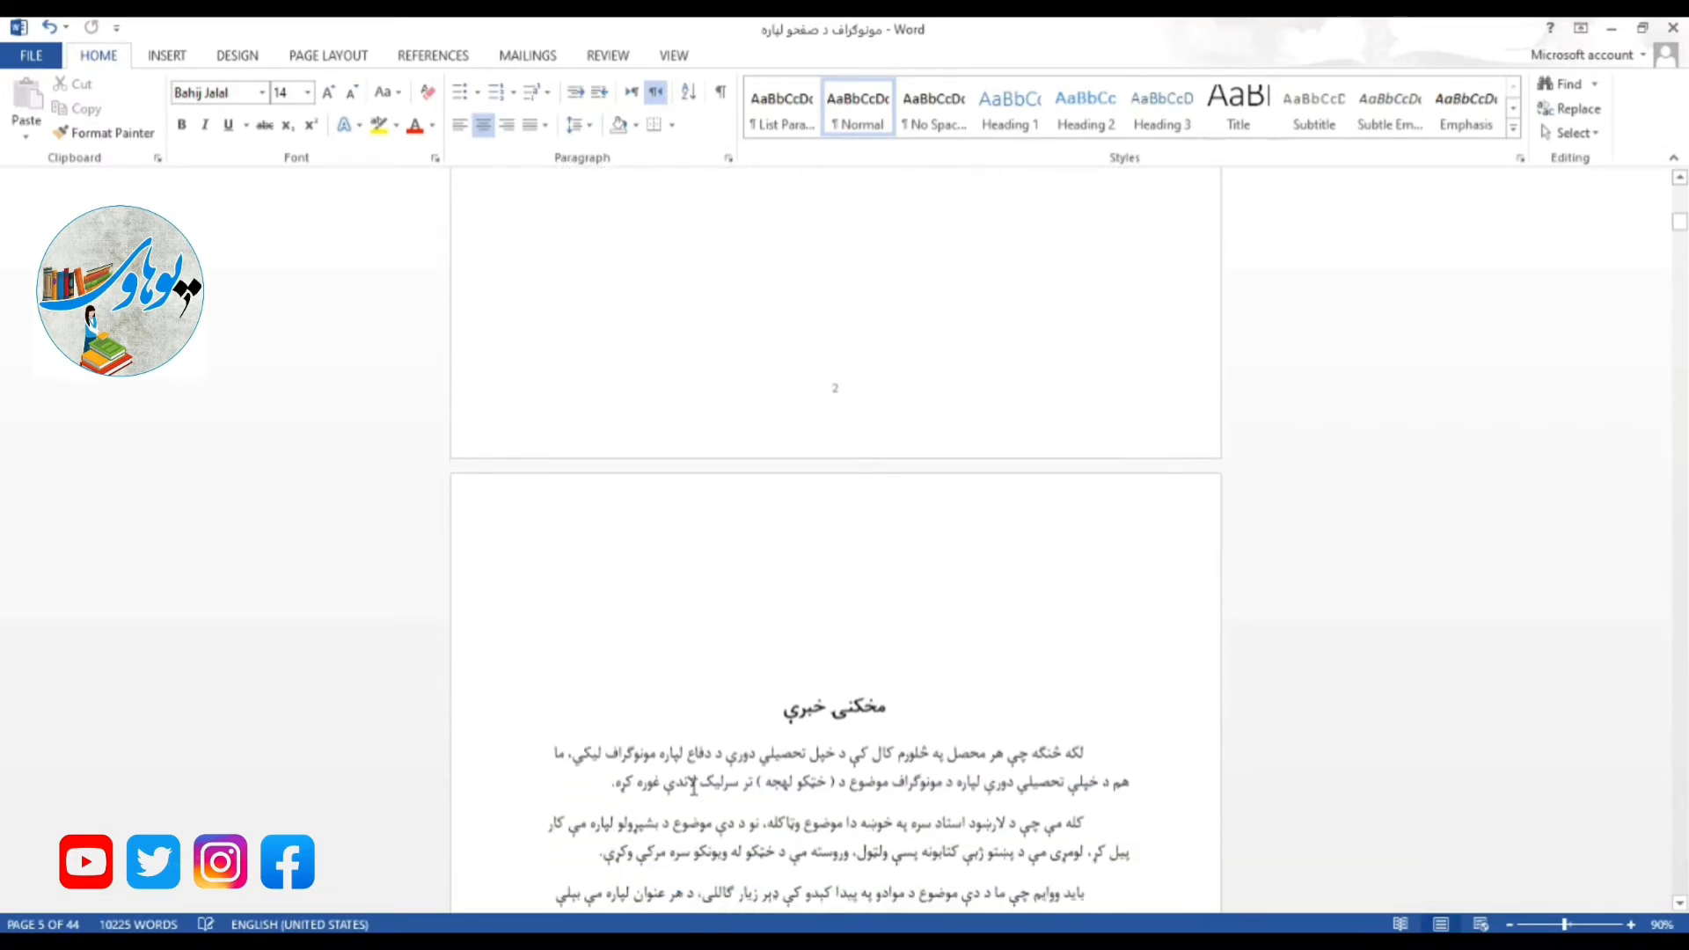
Step: Unlink section 2's footer on page 3, the first foreword page, from the previous section
{"action": "scroll", "coordinate": [694, 787], "scroll_direction": "down", "scroll_amount": 10}
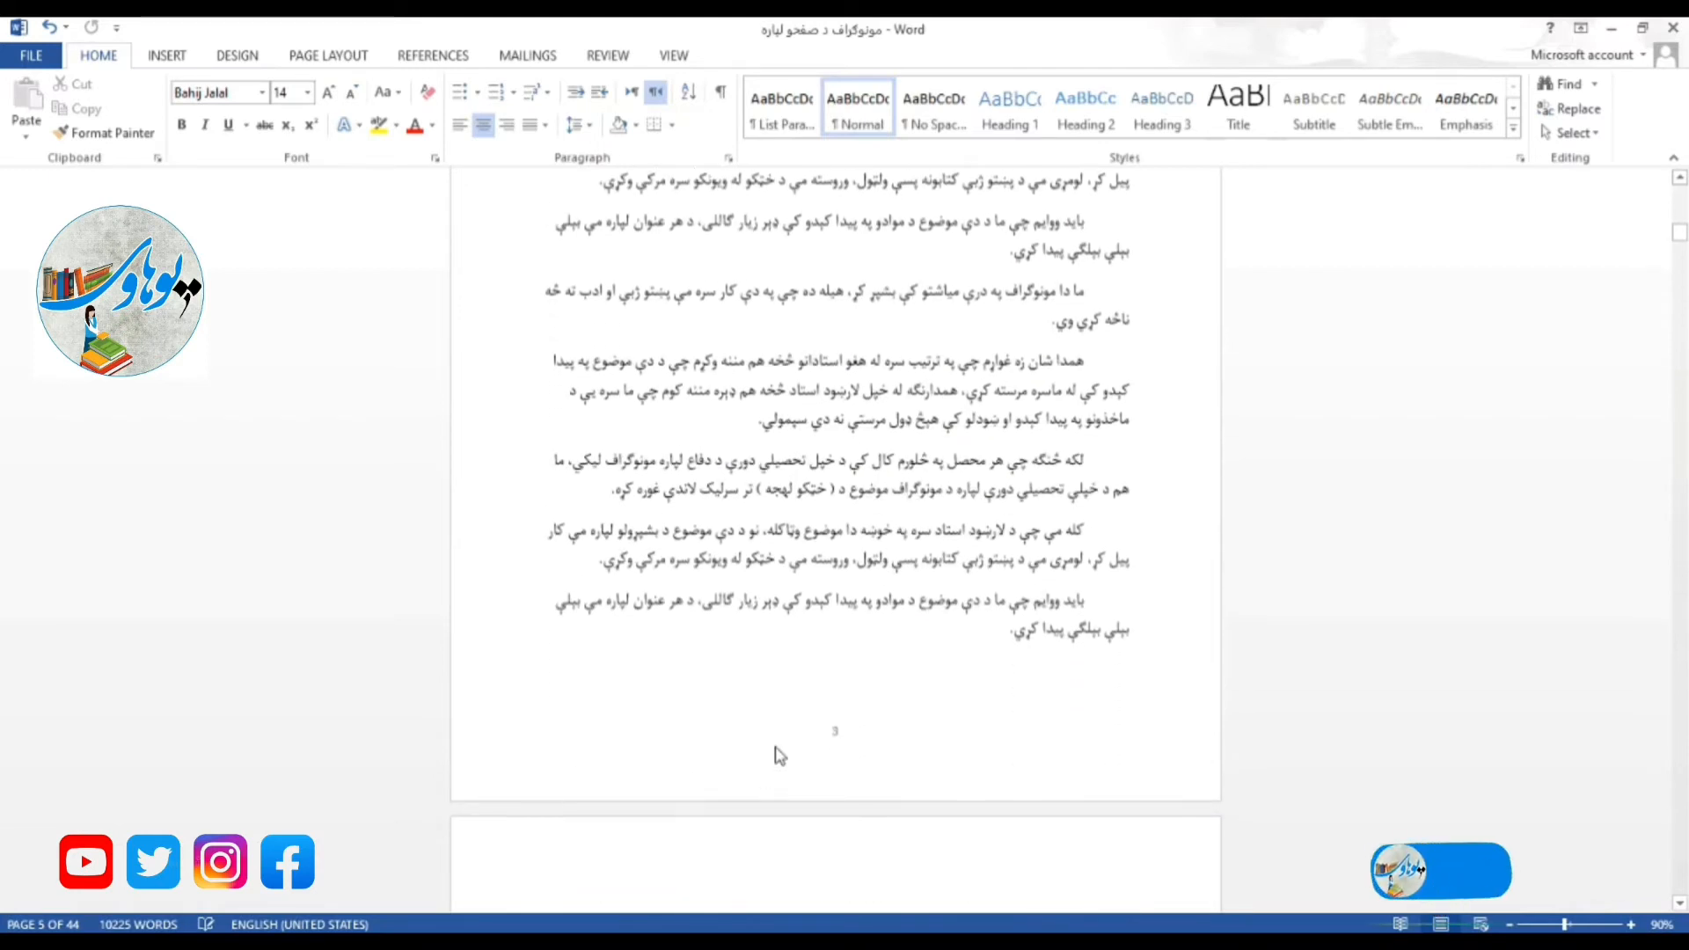
{"action": "double_click", "coordinate": [774, 748]}
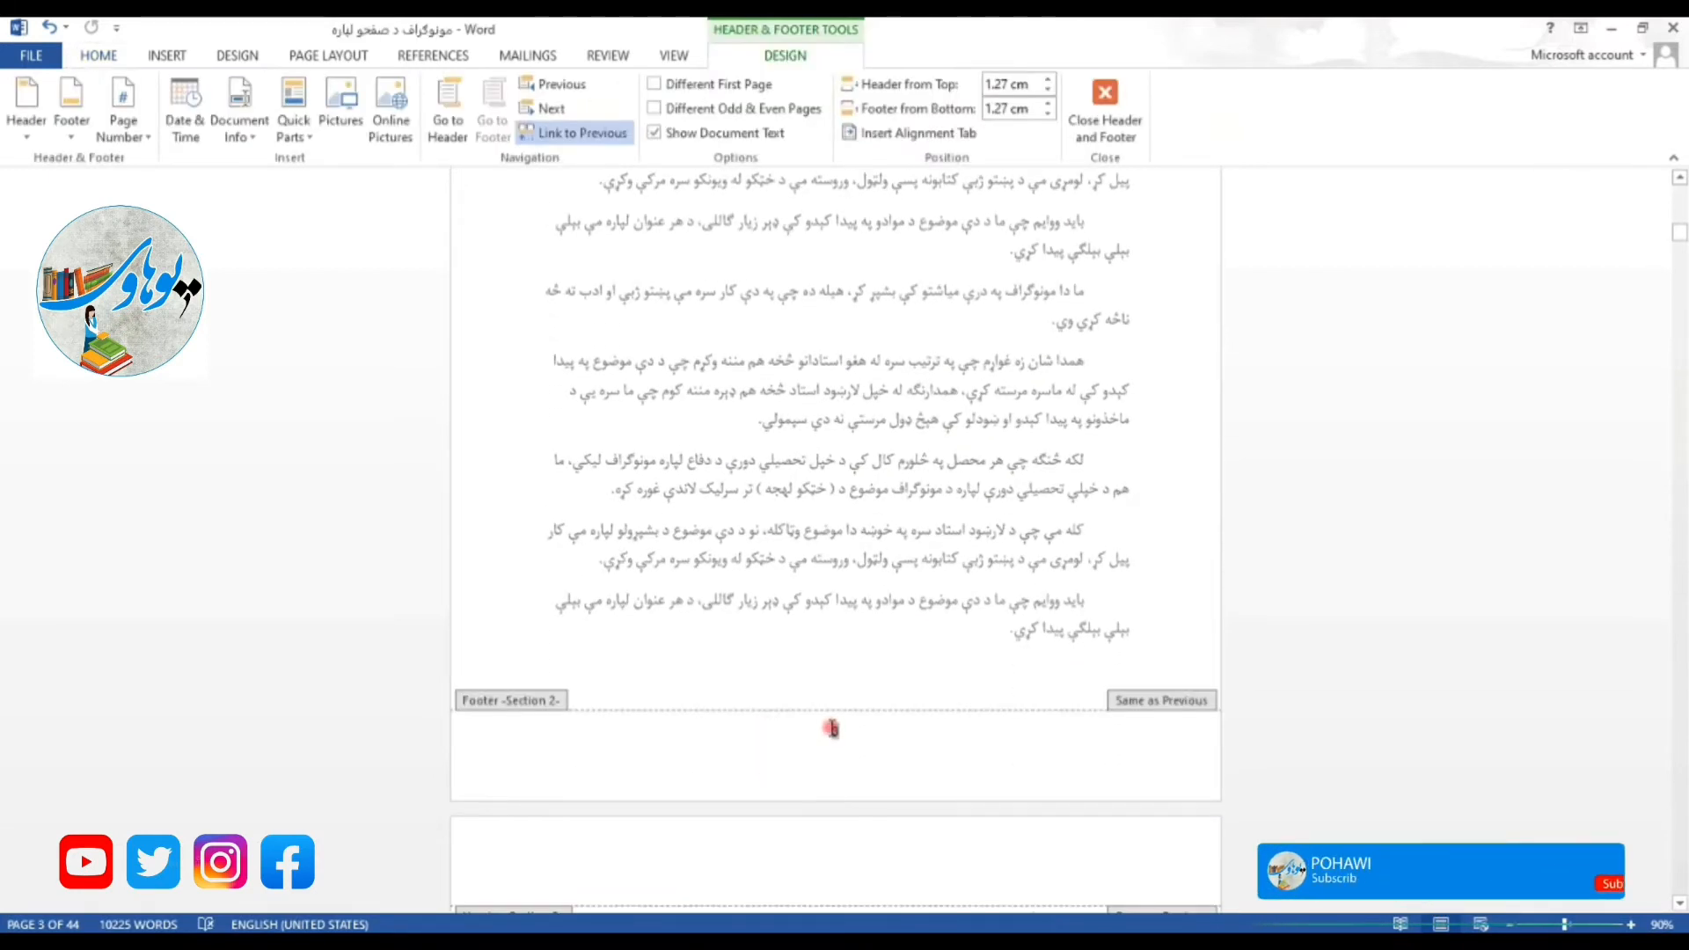
{"action": "double_click", "coordinate": [836, 729]}
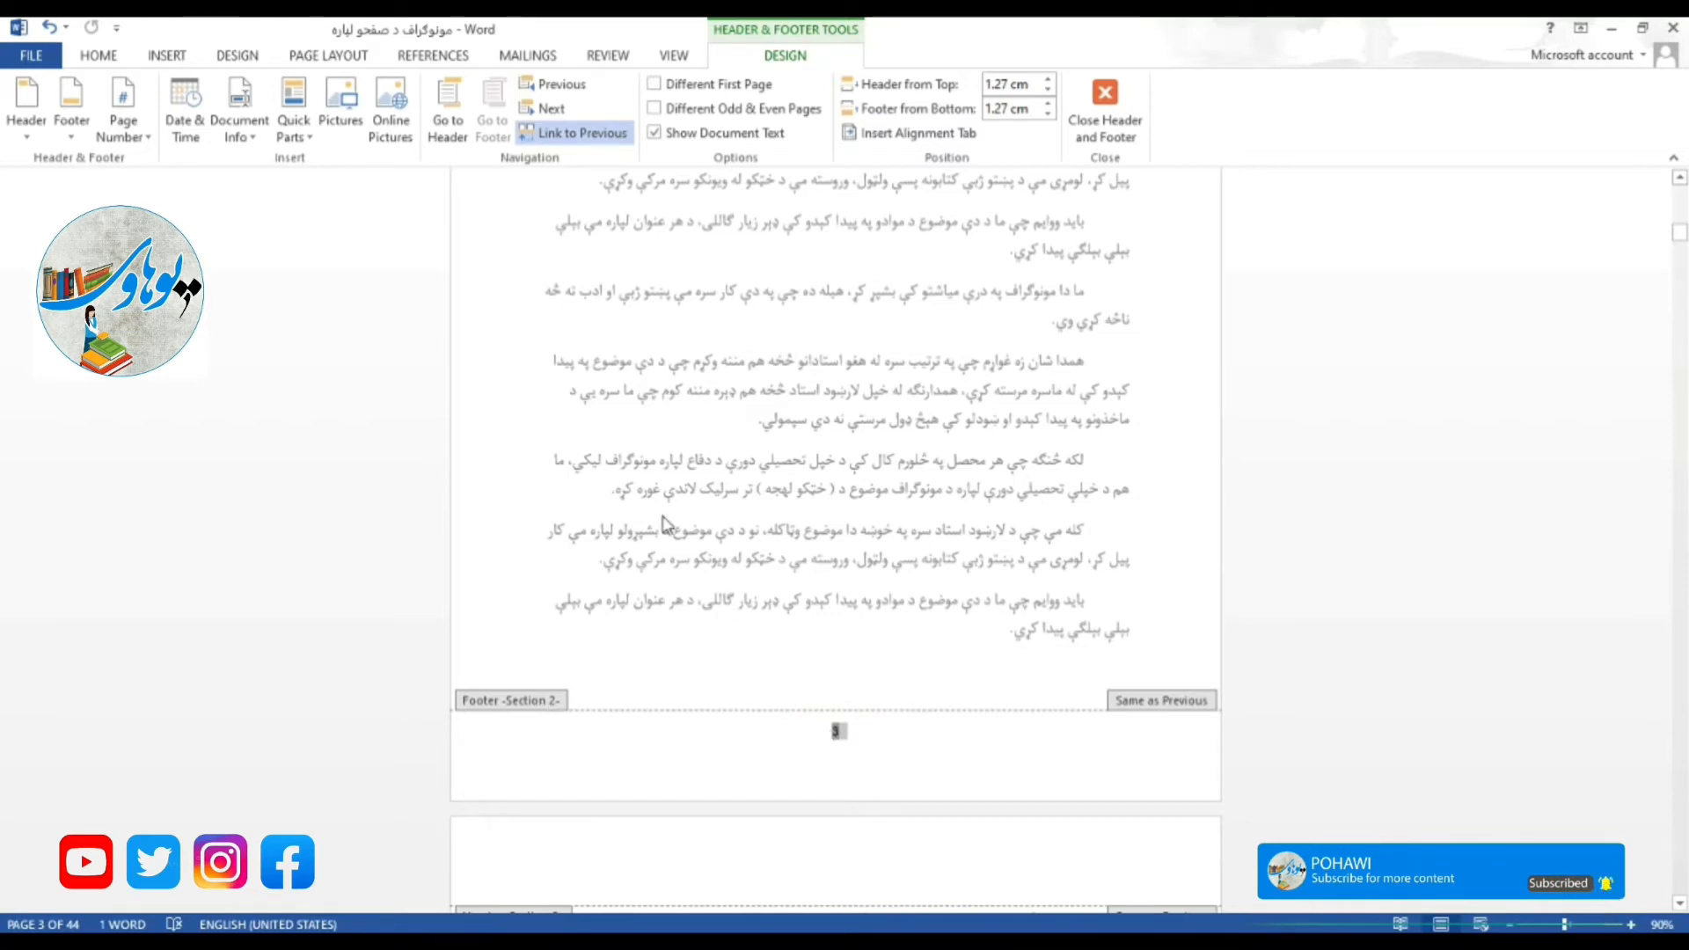
{"action": "left_click", "coordinate": [574, 133]}
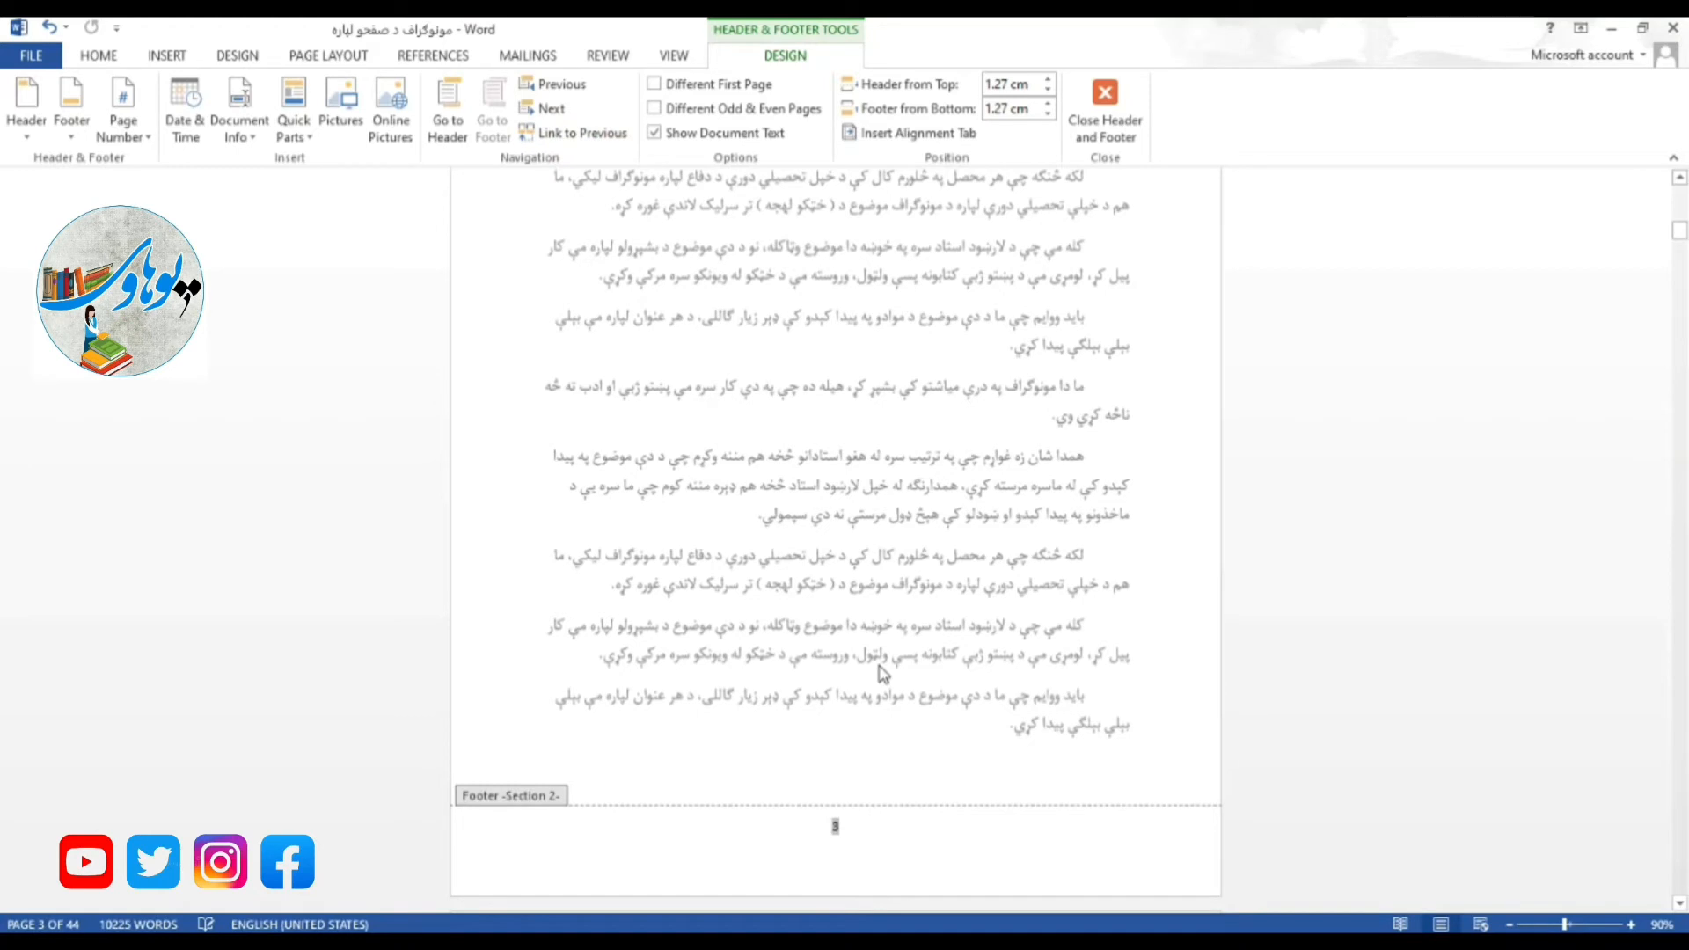
Step: Unlink section 3's footer on page 6, where the main text begins, from the previous section
{"action": "scroll", "coordinate": [882, 675], "scroll_direction": "down", "scroll_amount": 10}
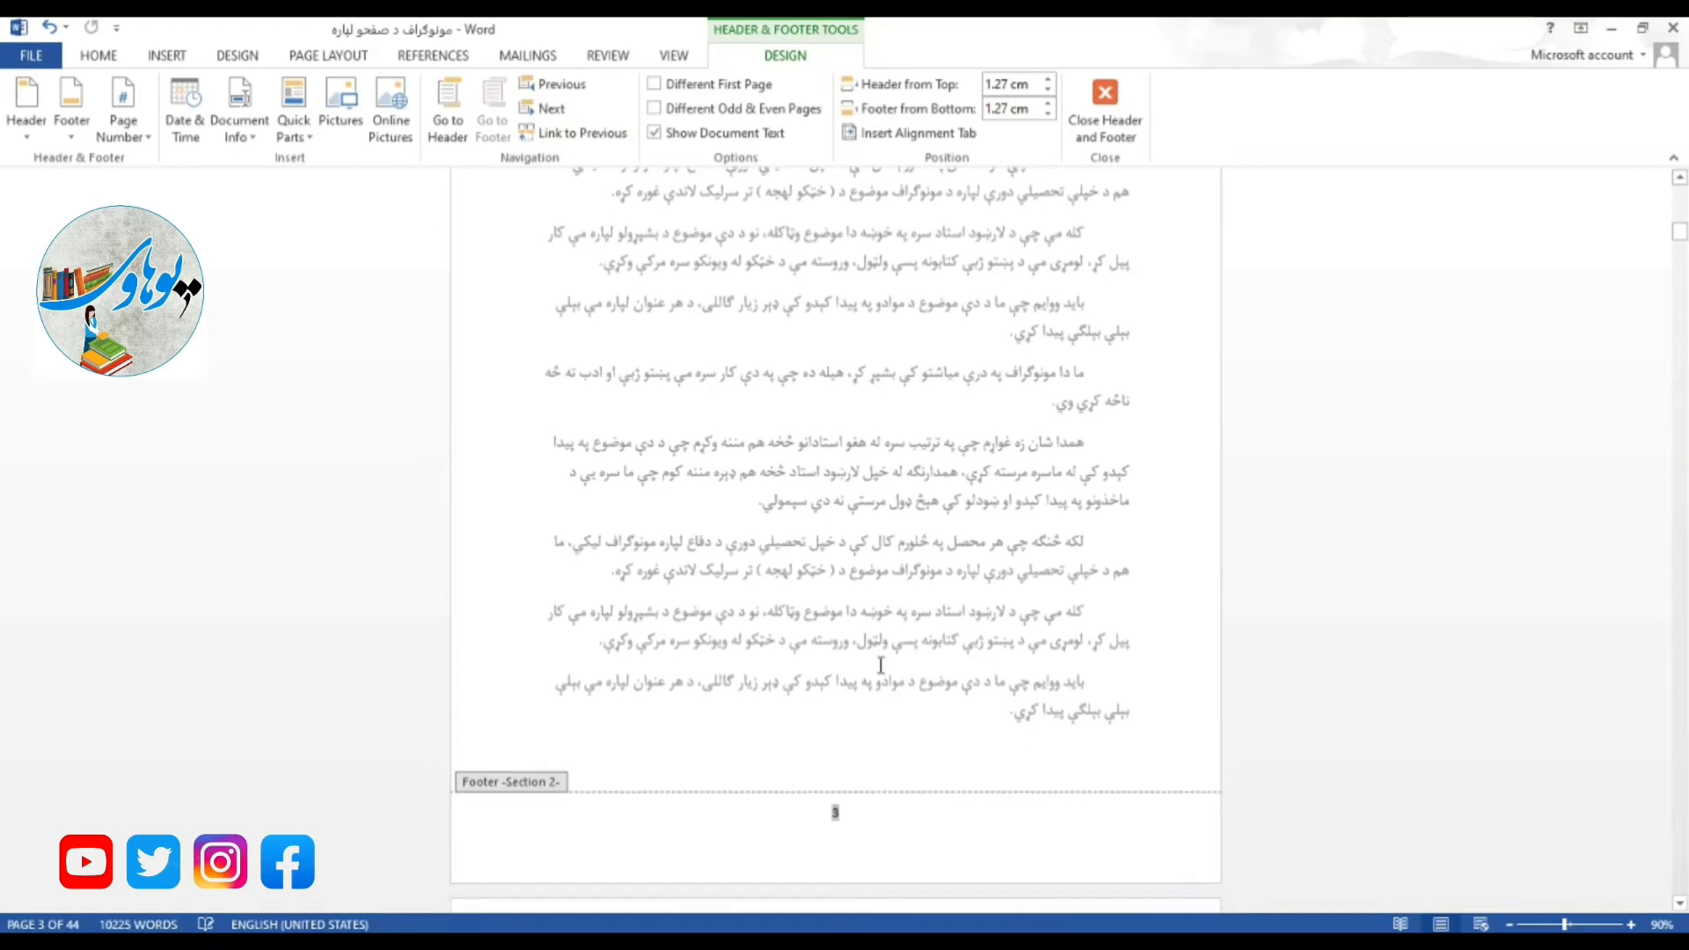
{"action": "scroll", "coordinate": [882, 675], "scroll_direction": "down", "scroll_amount": 10}
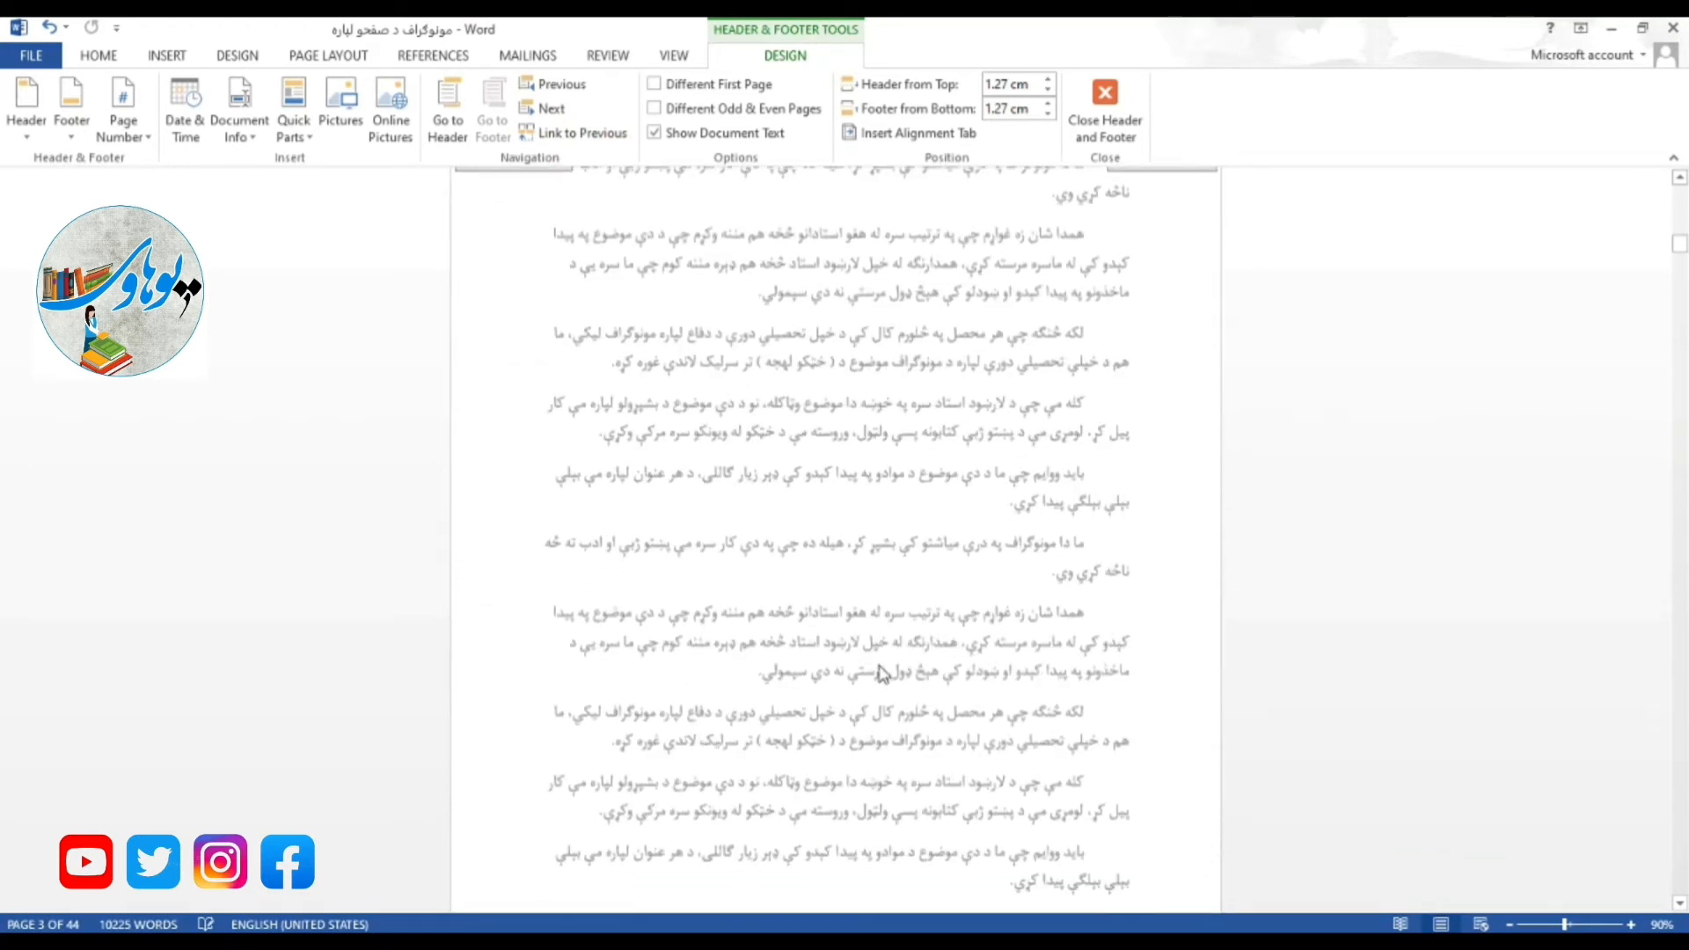
{"action": "scroll", "coordinate": [883, 673], "scroll_direction": "down", "scroll_amount": 10}
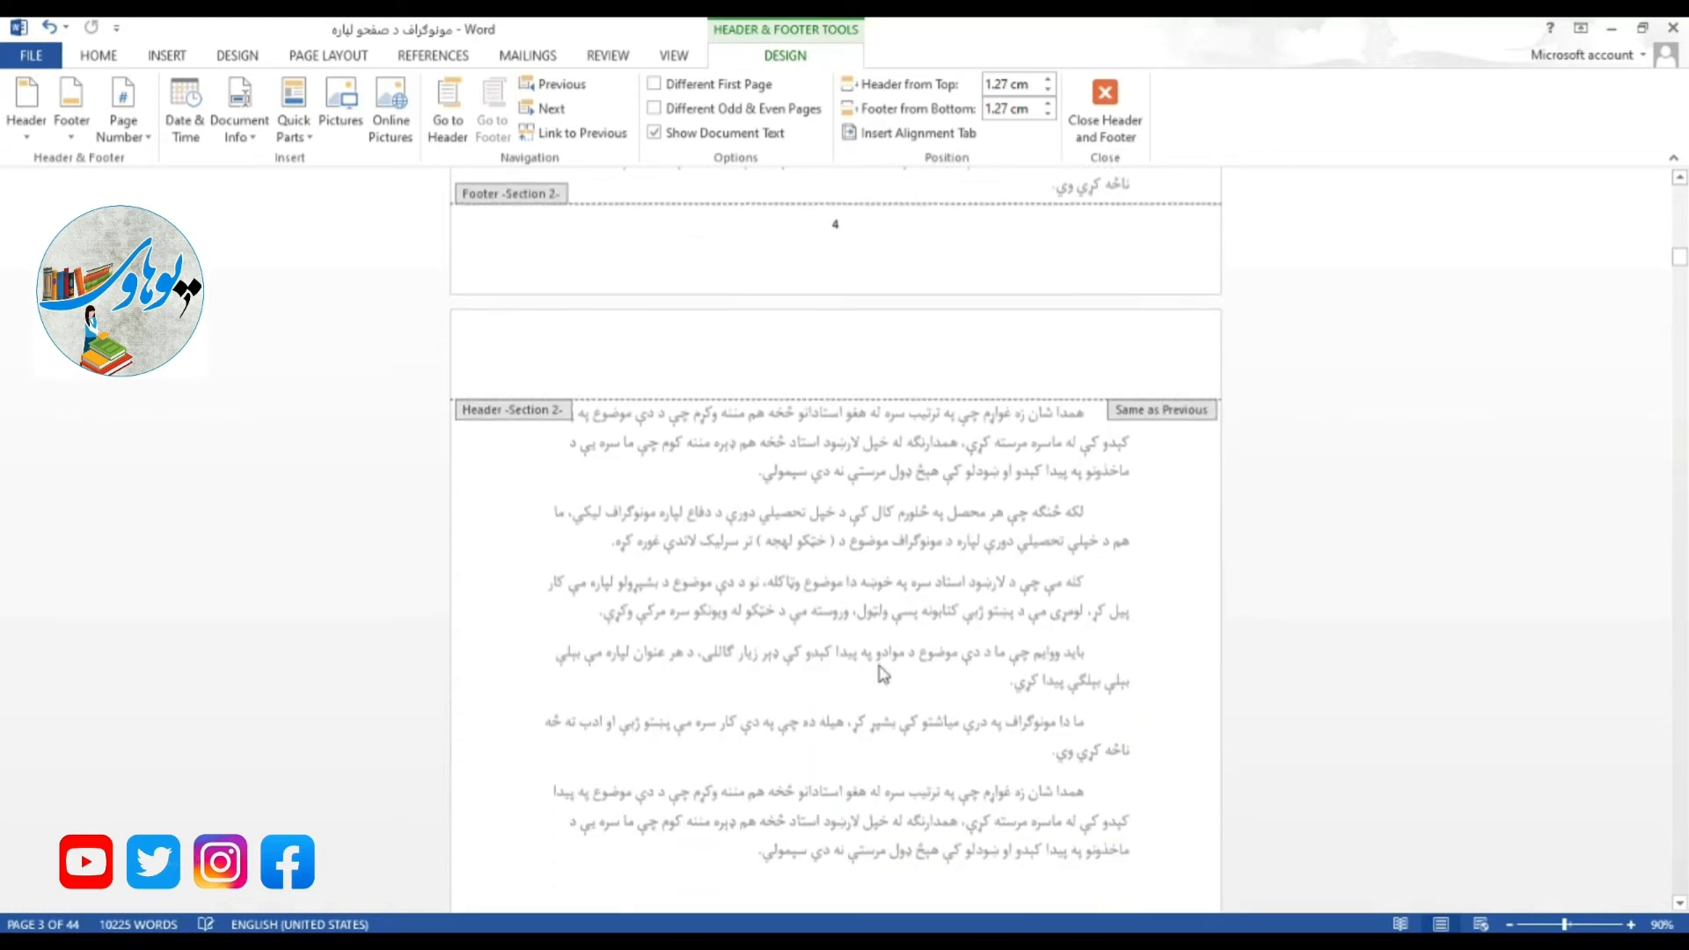
{"action": "scroll", "coordinate": [882, 674], "scroll_direction": "down", "scroll_amount": 10}
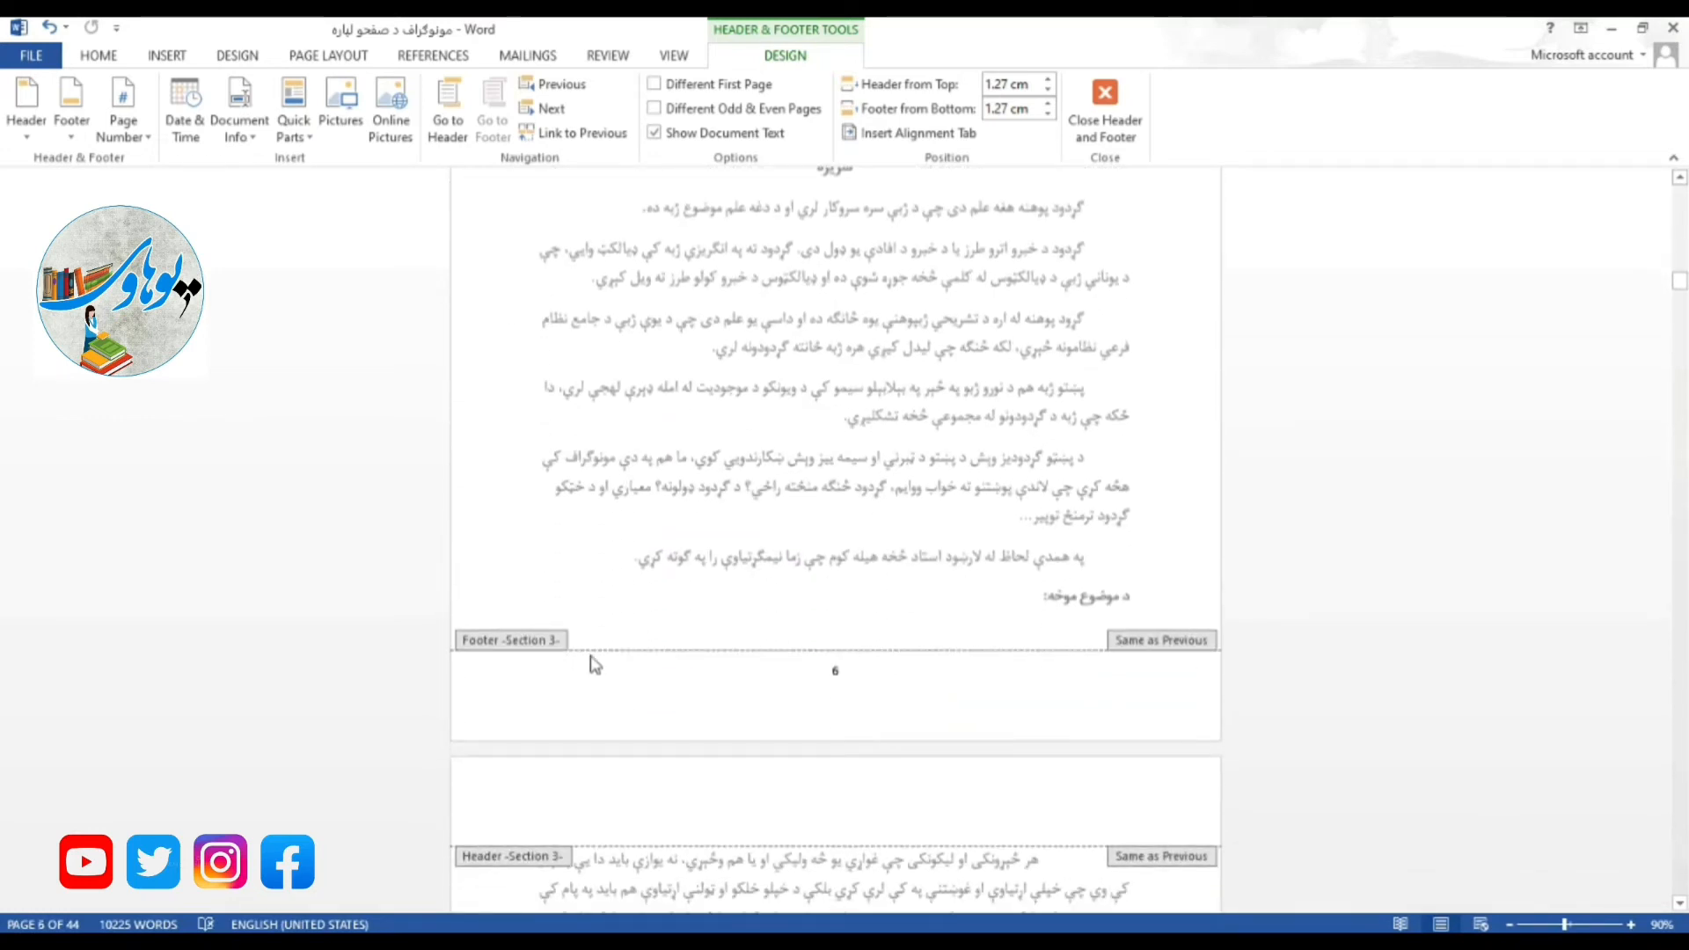
{"action": "double_click", "coordinate": [831, 673]}
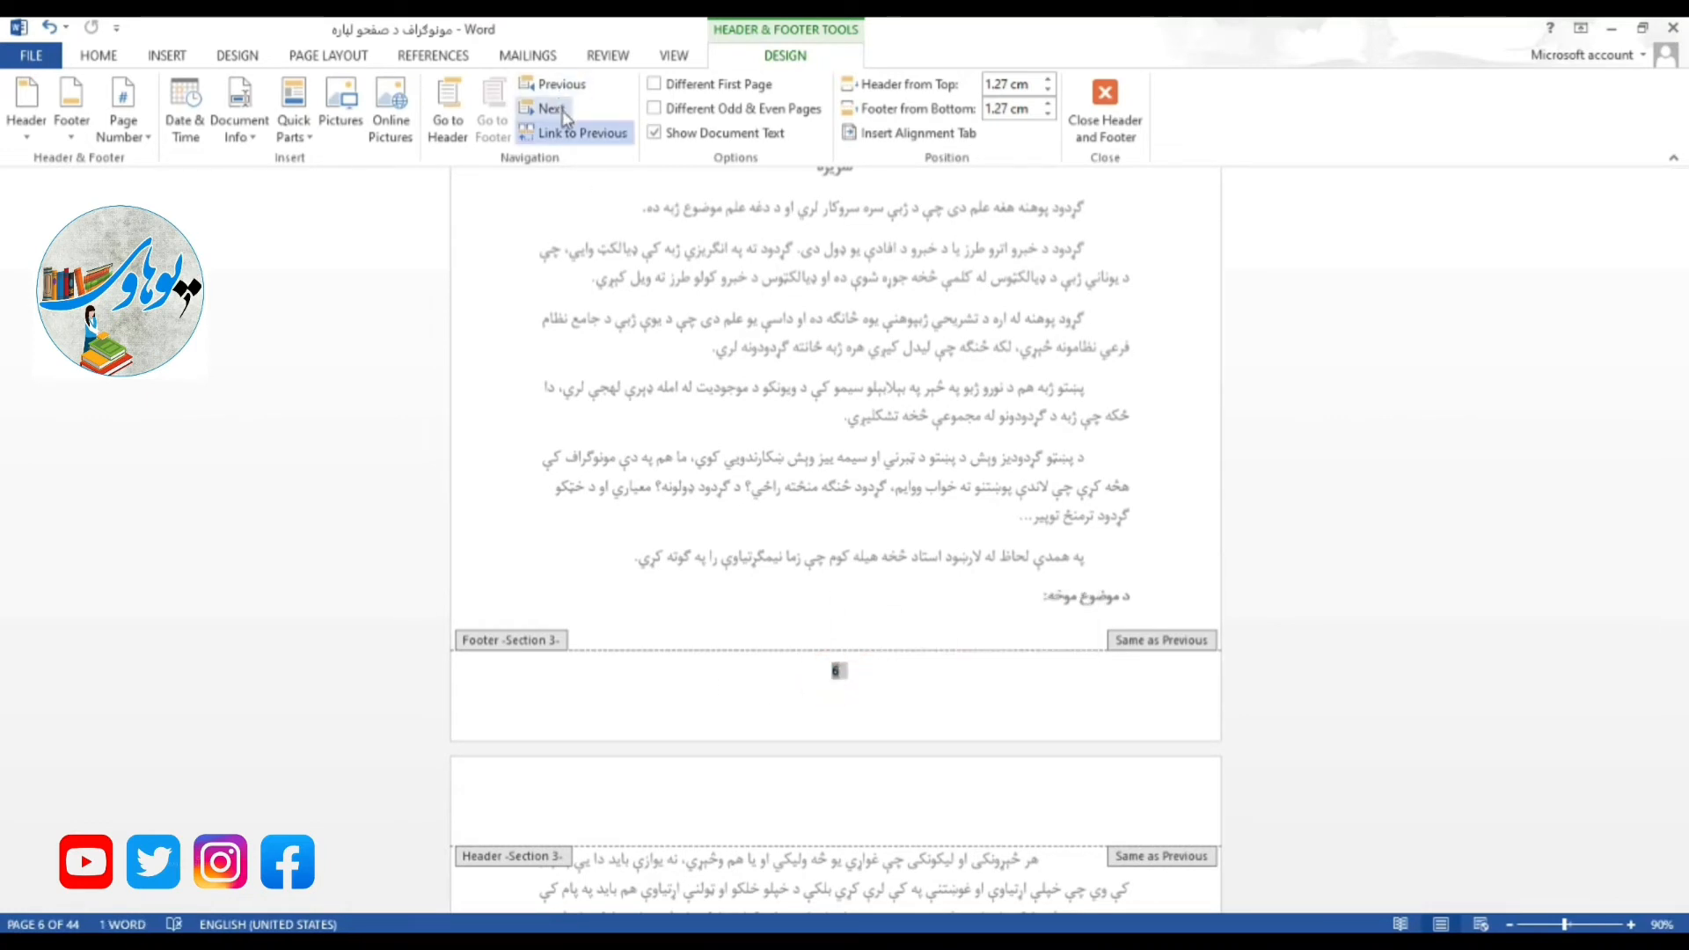
{"action": "left_click", "coordinate": [564, 134]}
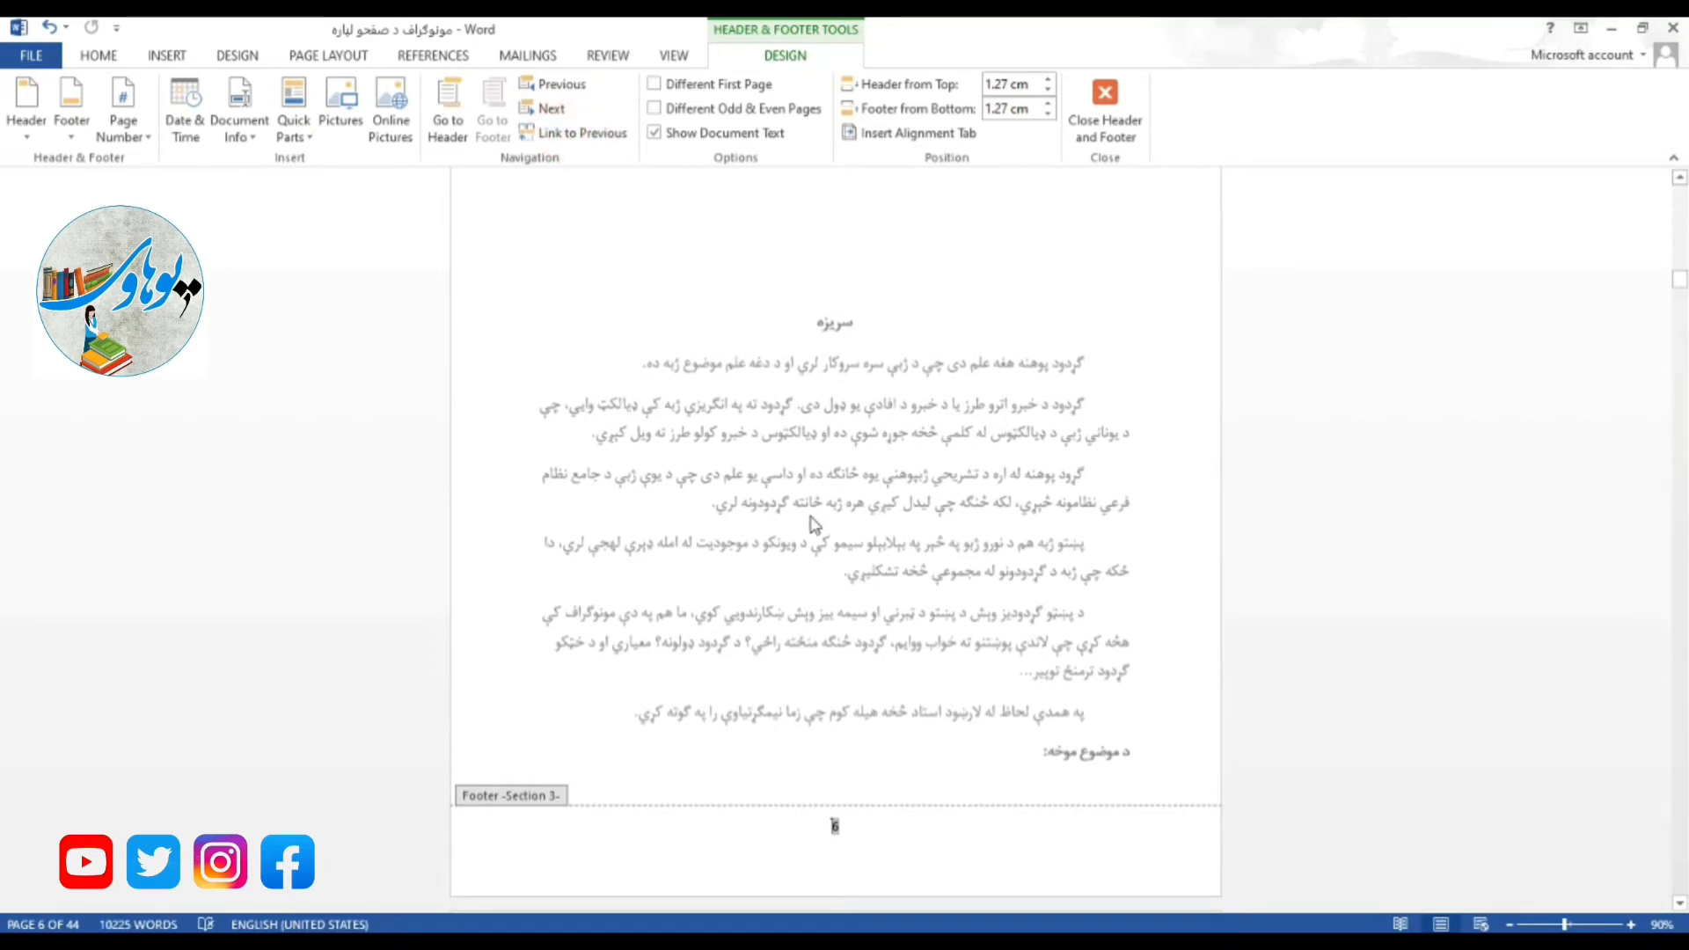
Step: Delete the page number from section 1's footer on the cover page and check the footer of page 2
{"action": "scroll", "coordinate": [814, 525], "scroll_direction": "up", "scroll_amount": 10}
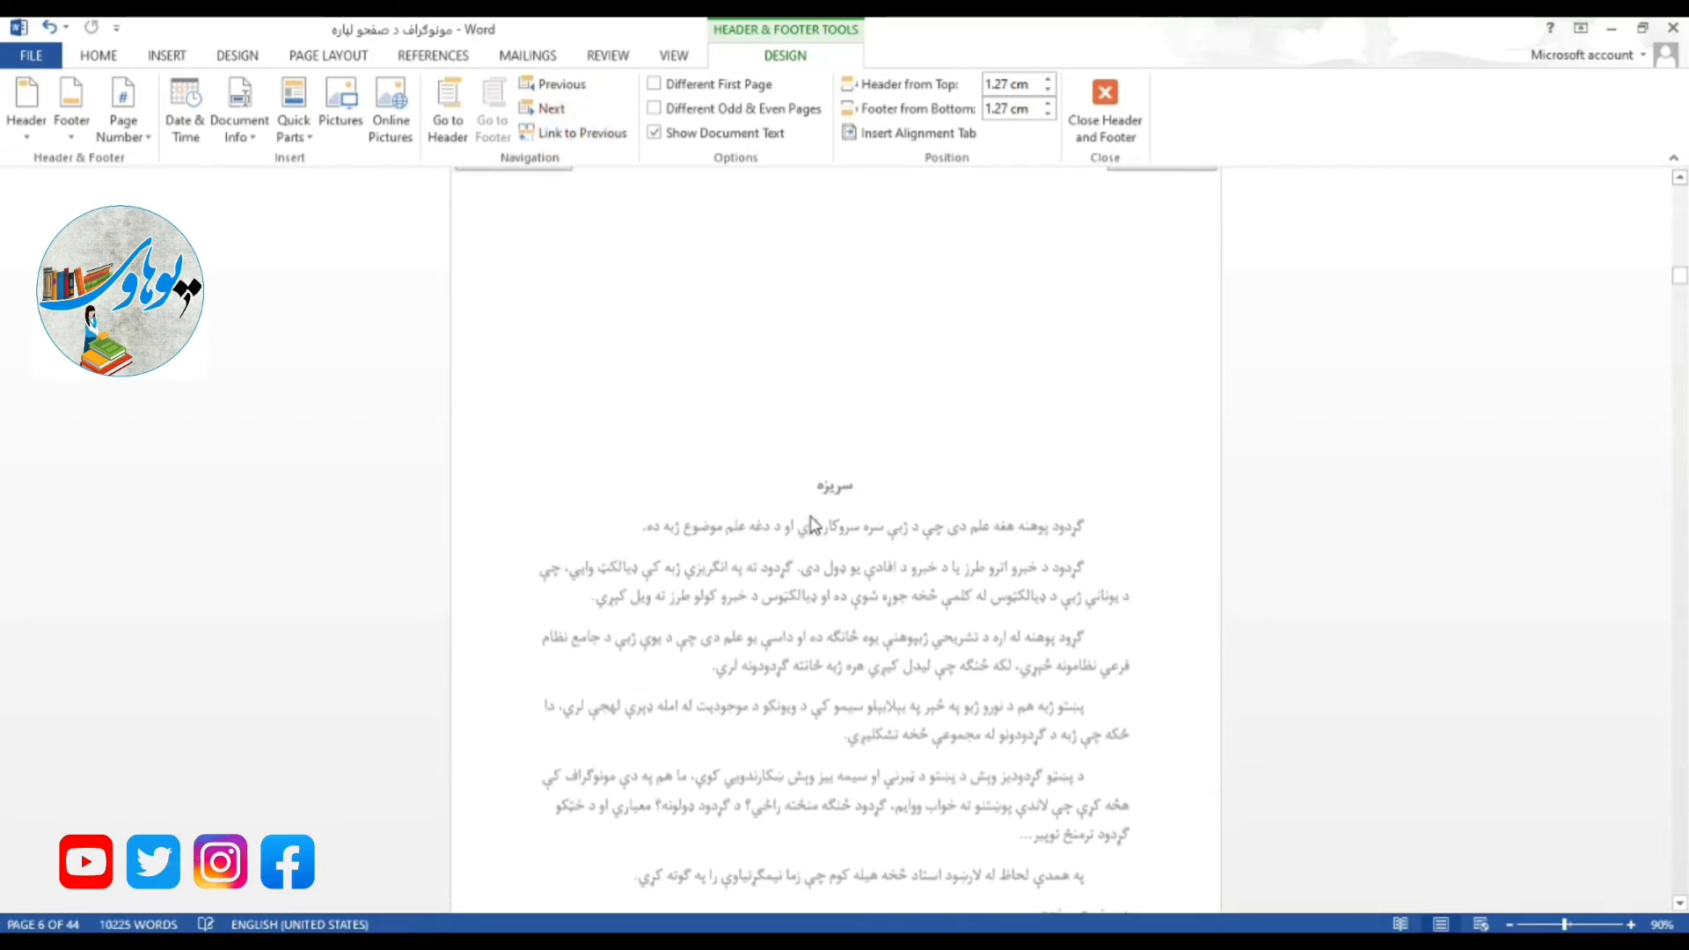
{"action": "scroll", "coordinate": [815, 525], "scroll_direction": "up", "scroll_amount": 15}
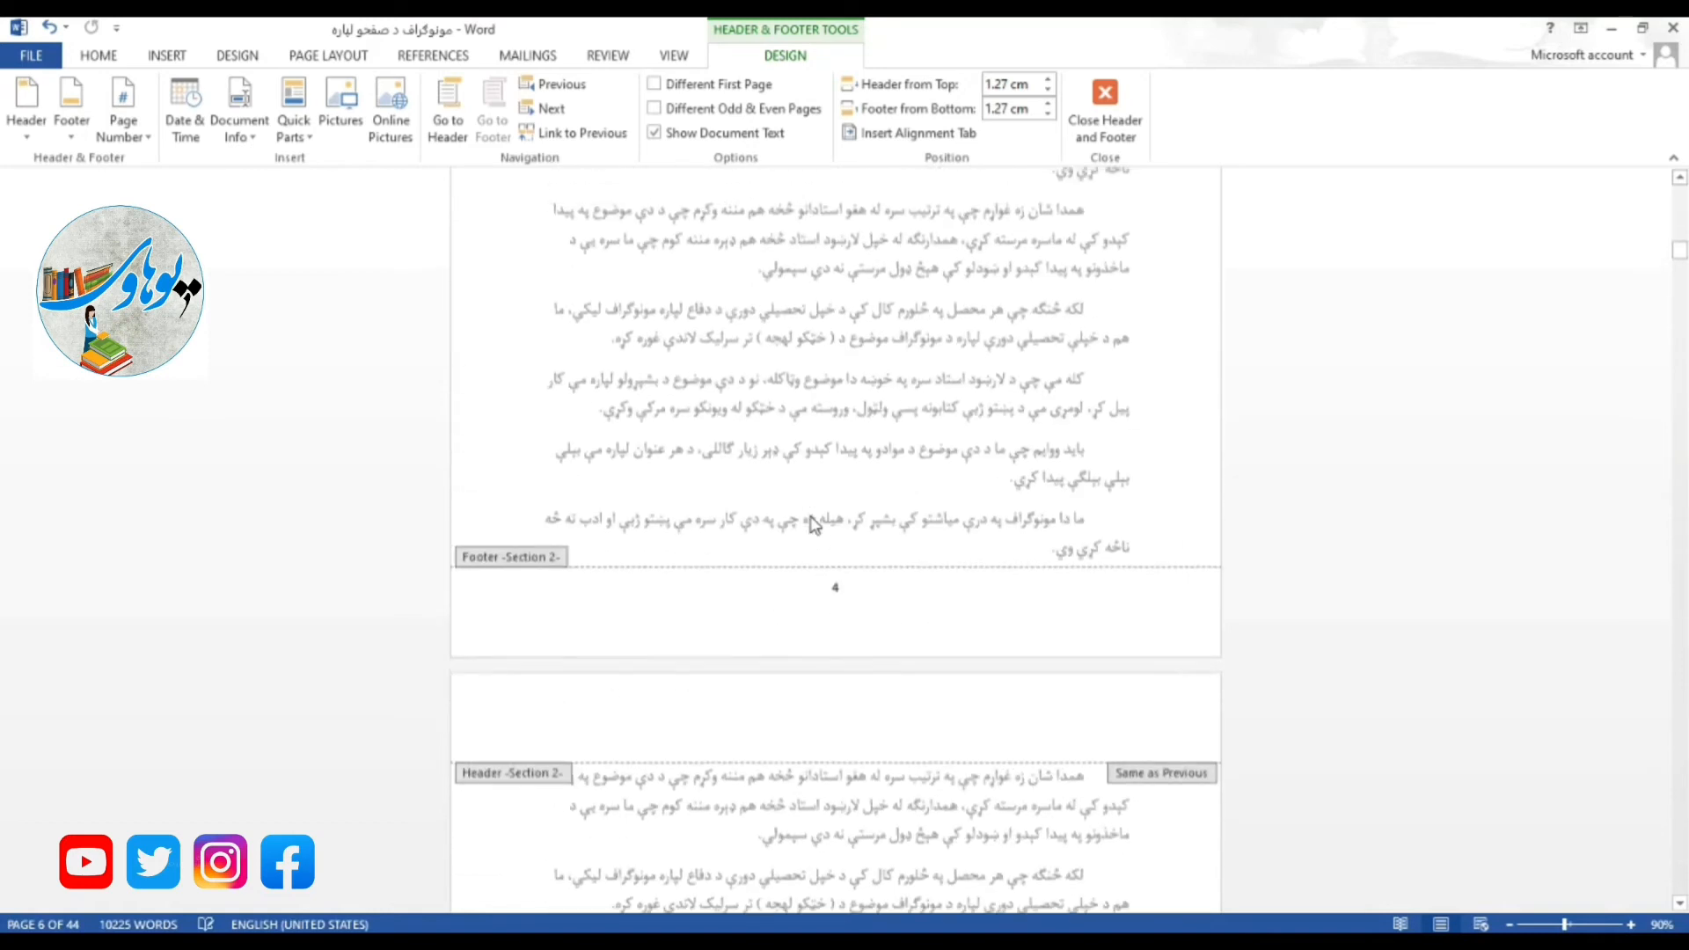
{"action": "scroll", "coordinate": [815, 525], "scroll_direction": "up", "scroll_amount": 15}
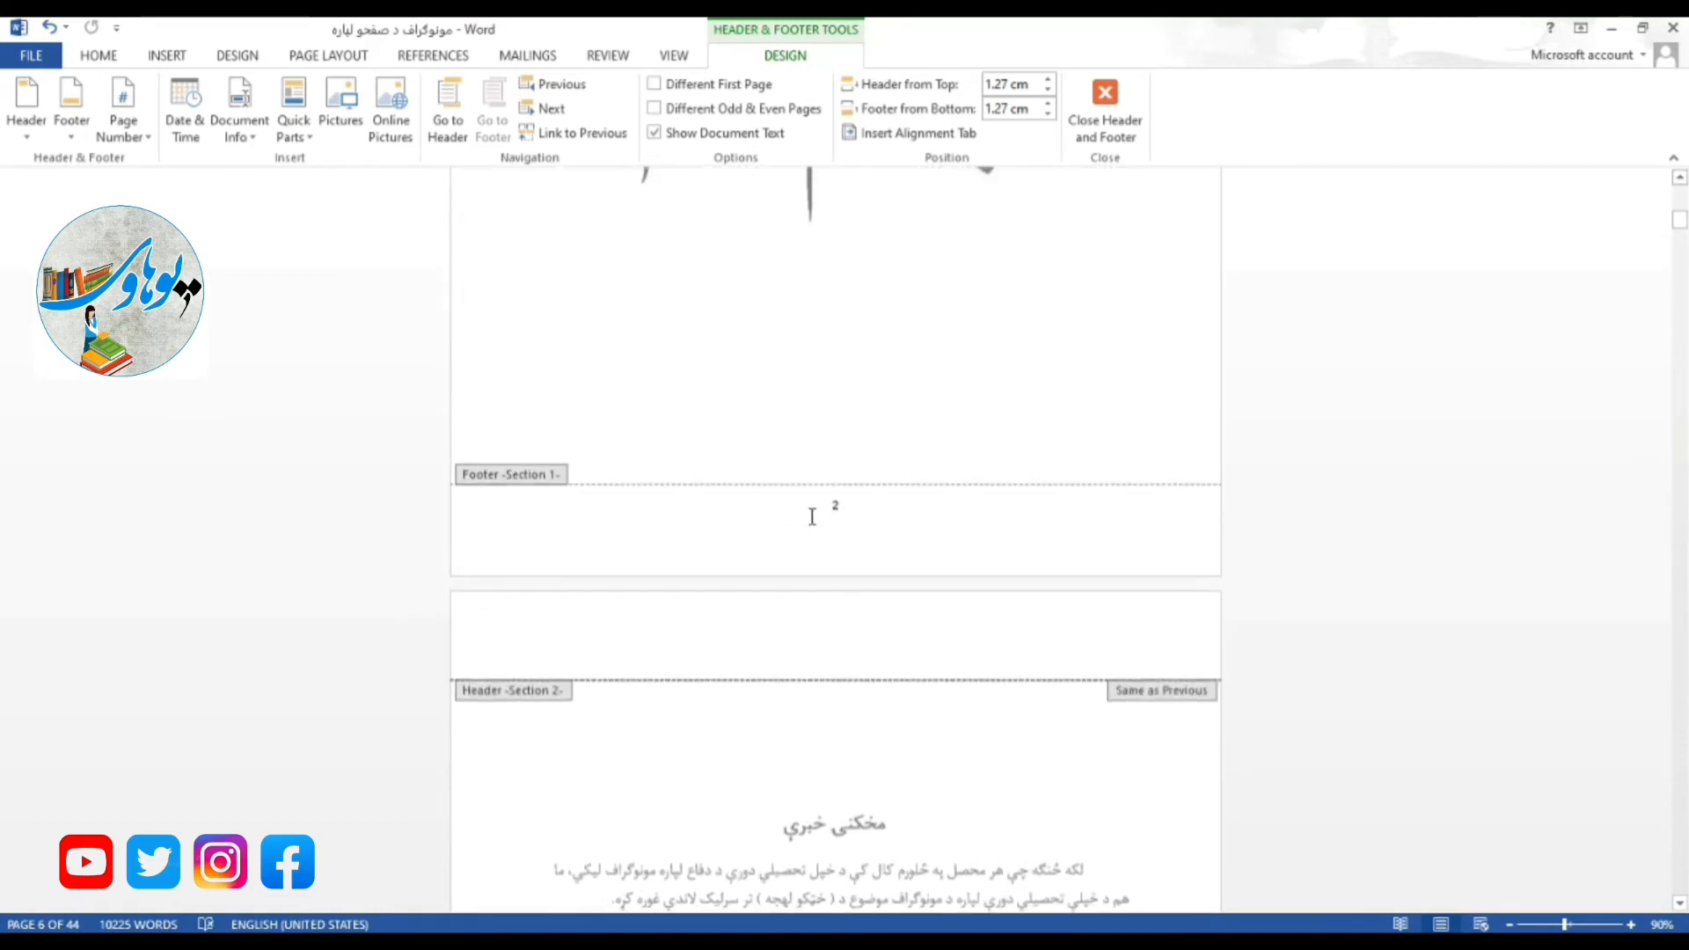
{"action": "scroll", "coordinate": [814, 526], "scroll_direction": "up", "scroll_amount": 5}
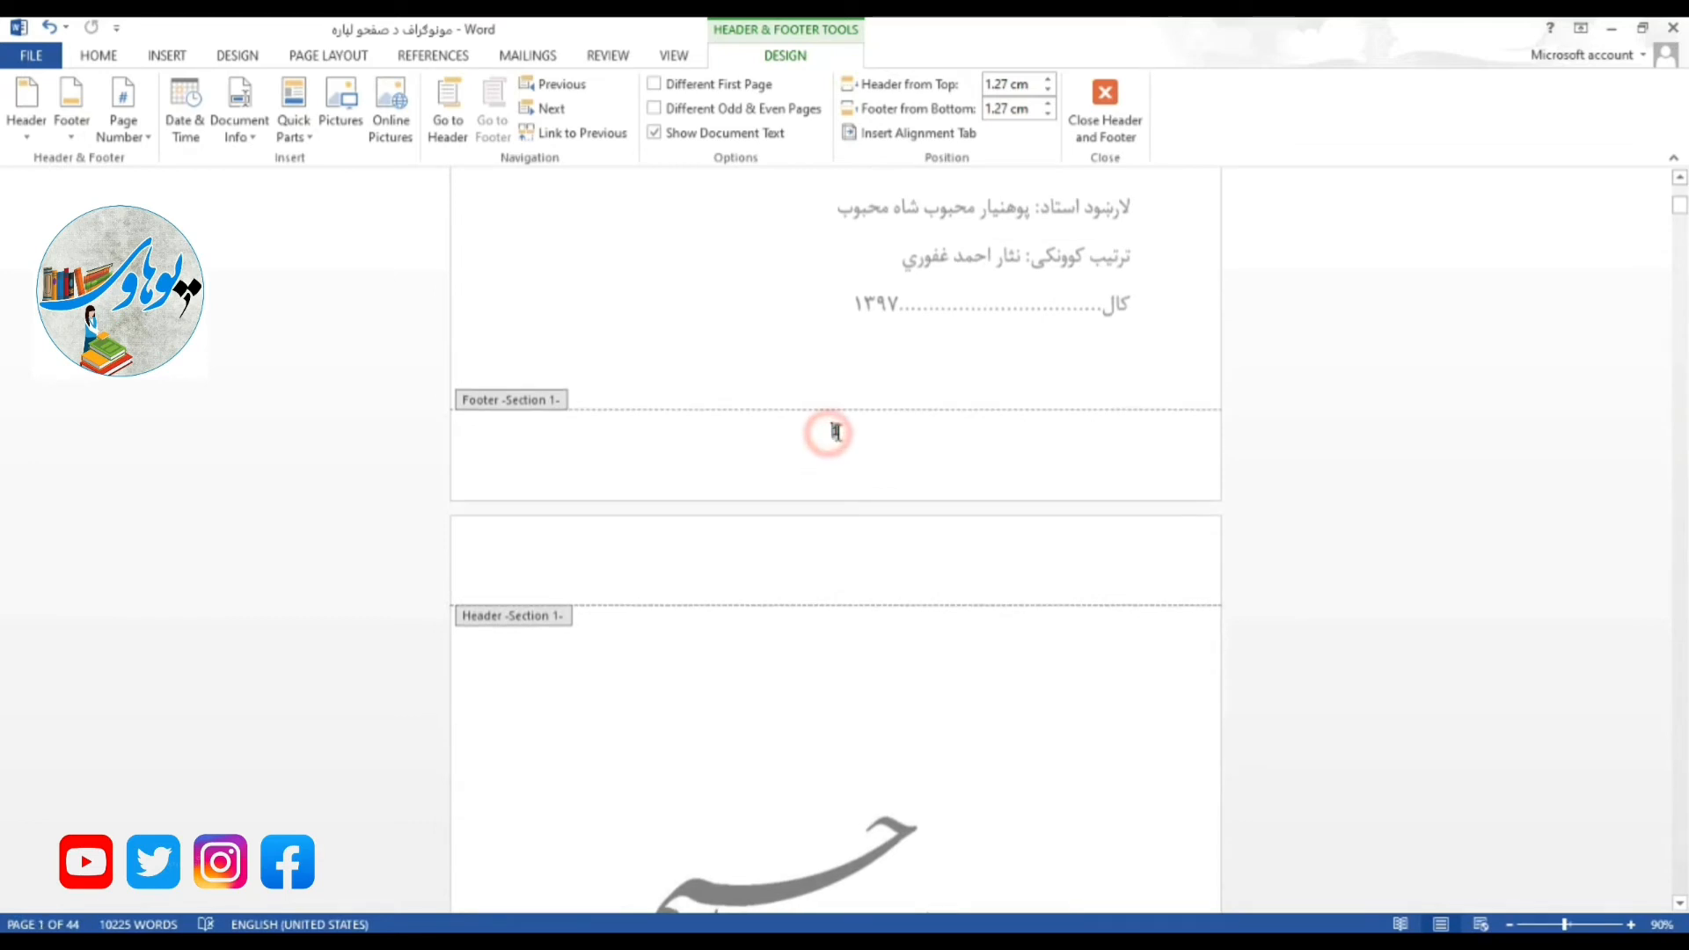
{"action": "double_click", "coordinate": [830, 432]}
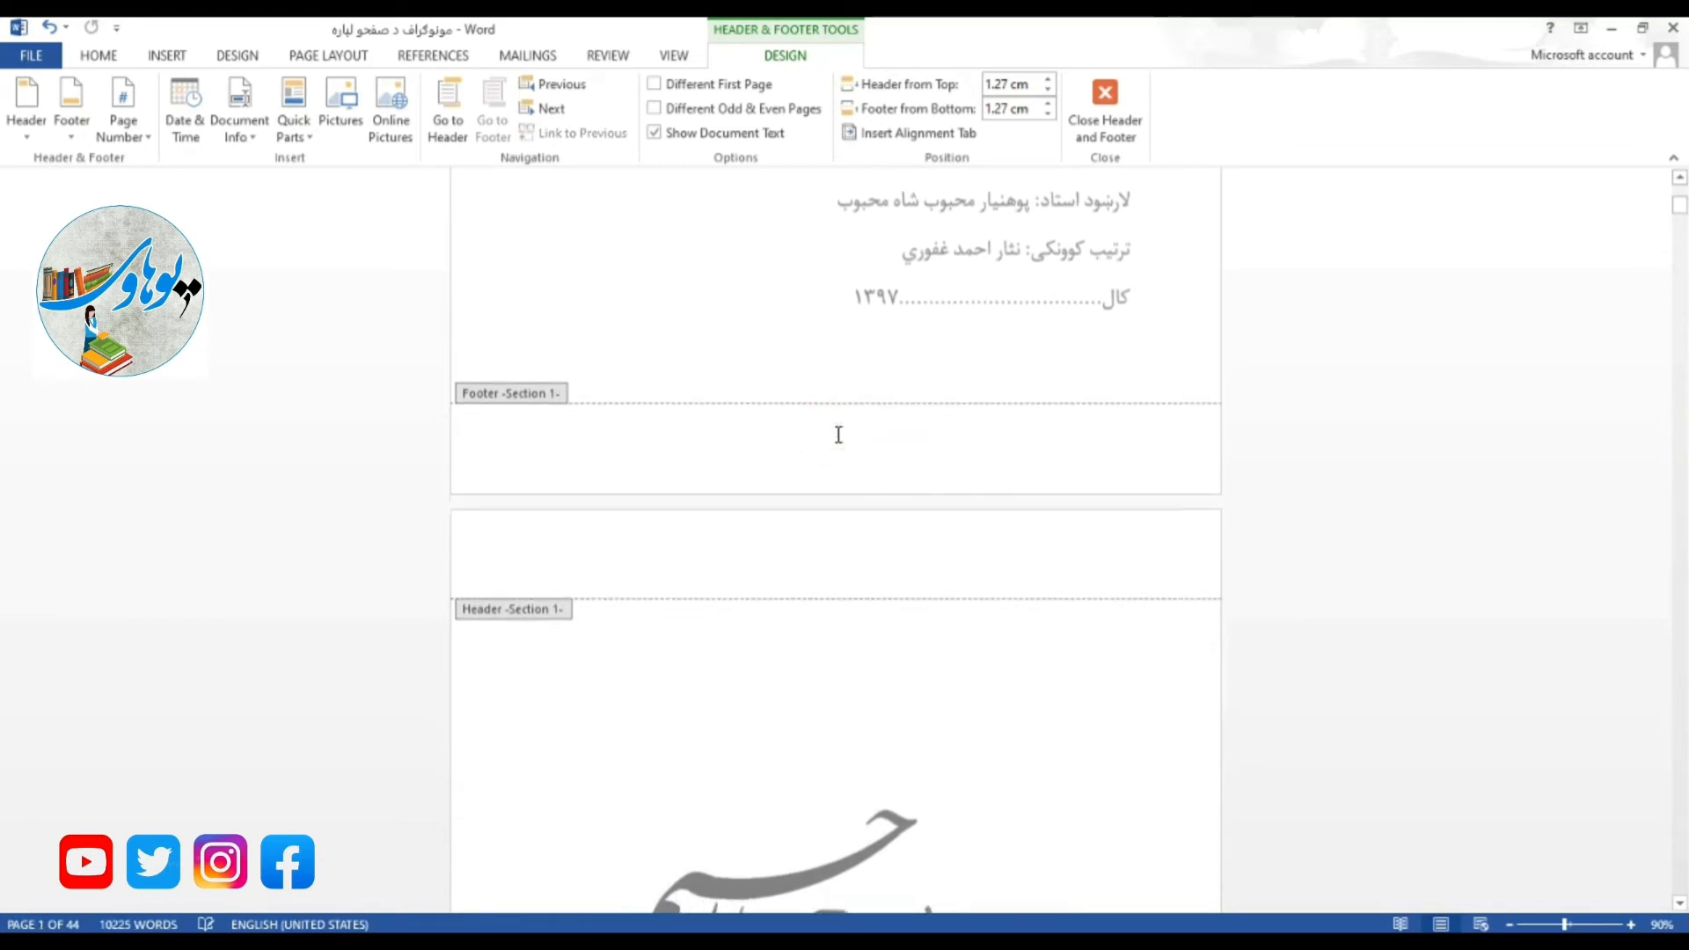
{"action": "scroll", "coordinate": [838, 432], "scroll_direction": "down", "scroll_amount": 3}
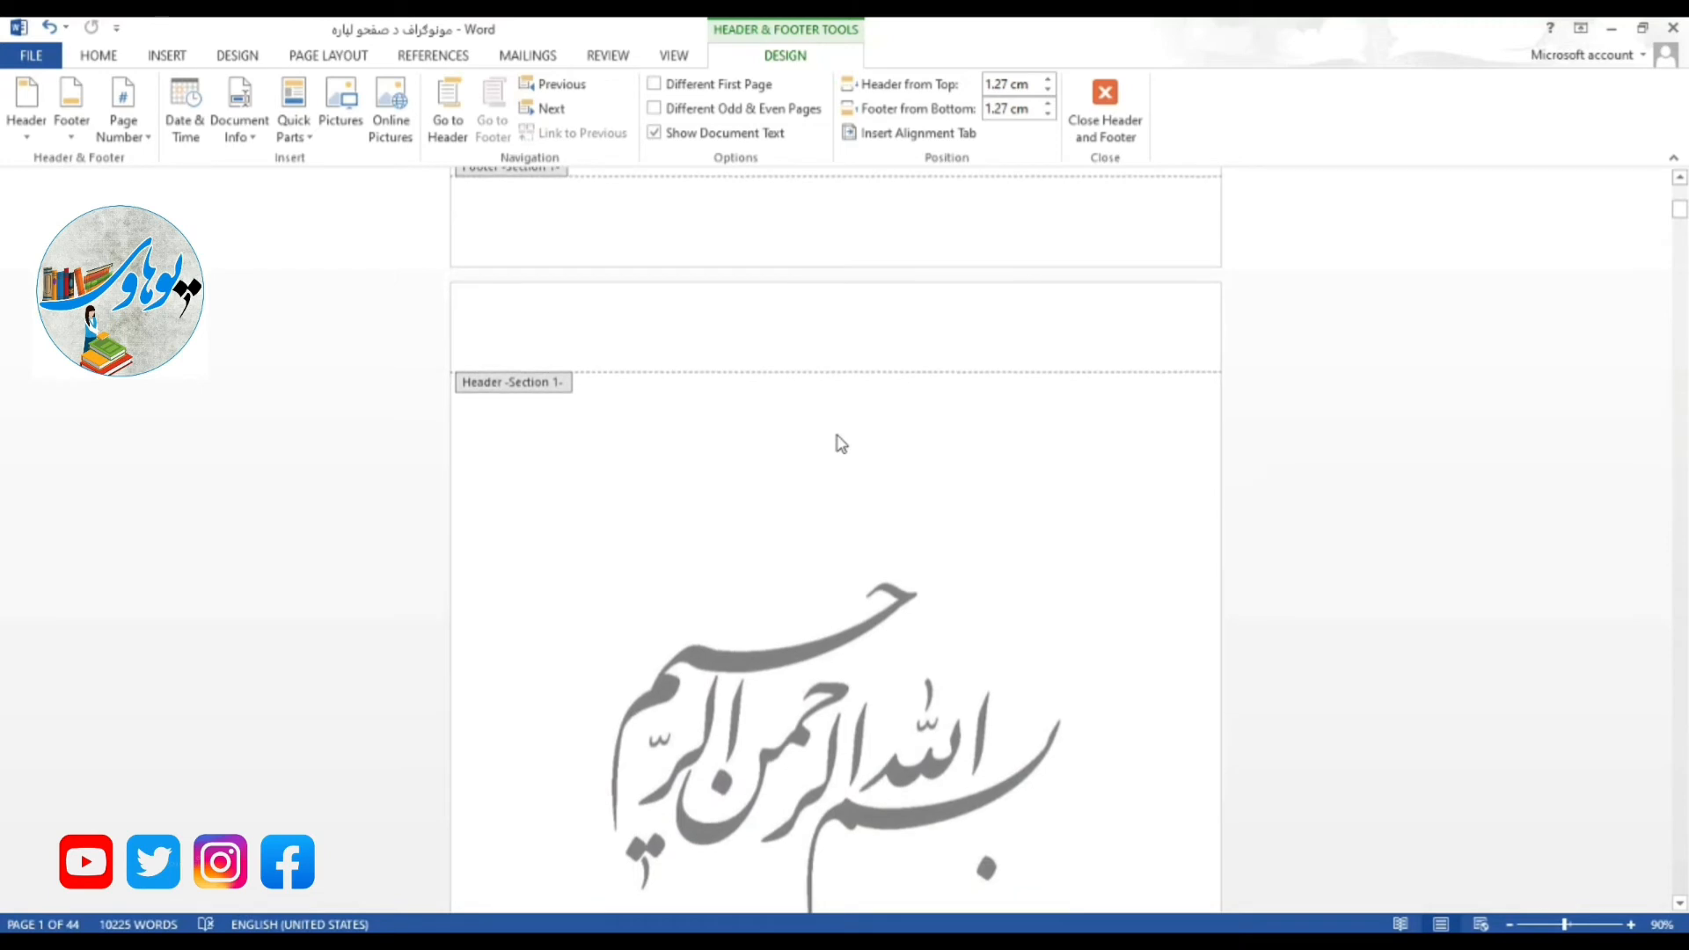
{"action": "scroll", "coordinate": [840, 443], "scroll_direction": "down", "scroll_amount": 8}
{"action": "scroll", "coordinate": [840, 443], "scroll_direction": "down", "scroll_amount": 1}
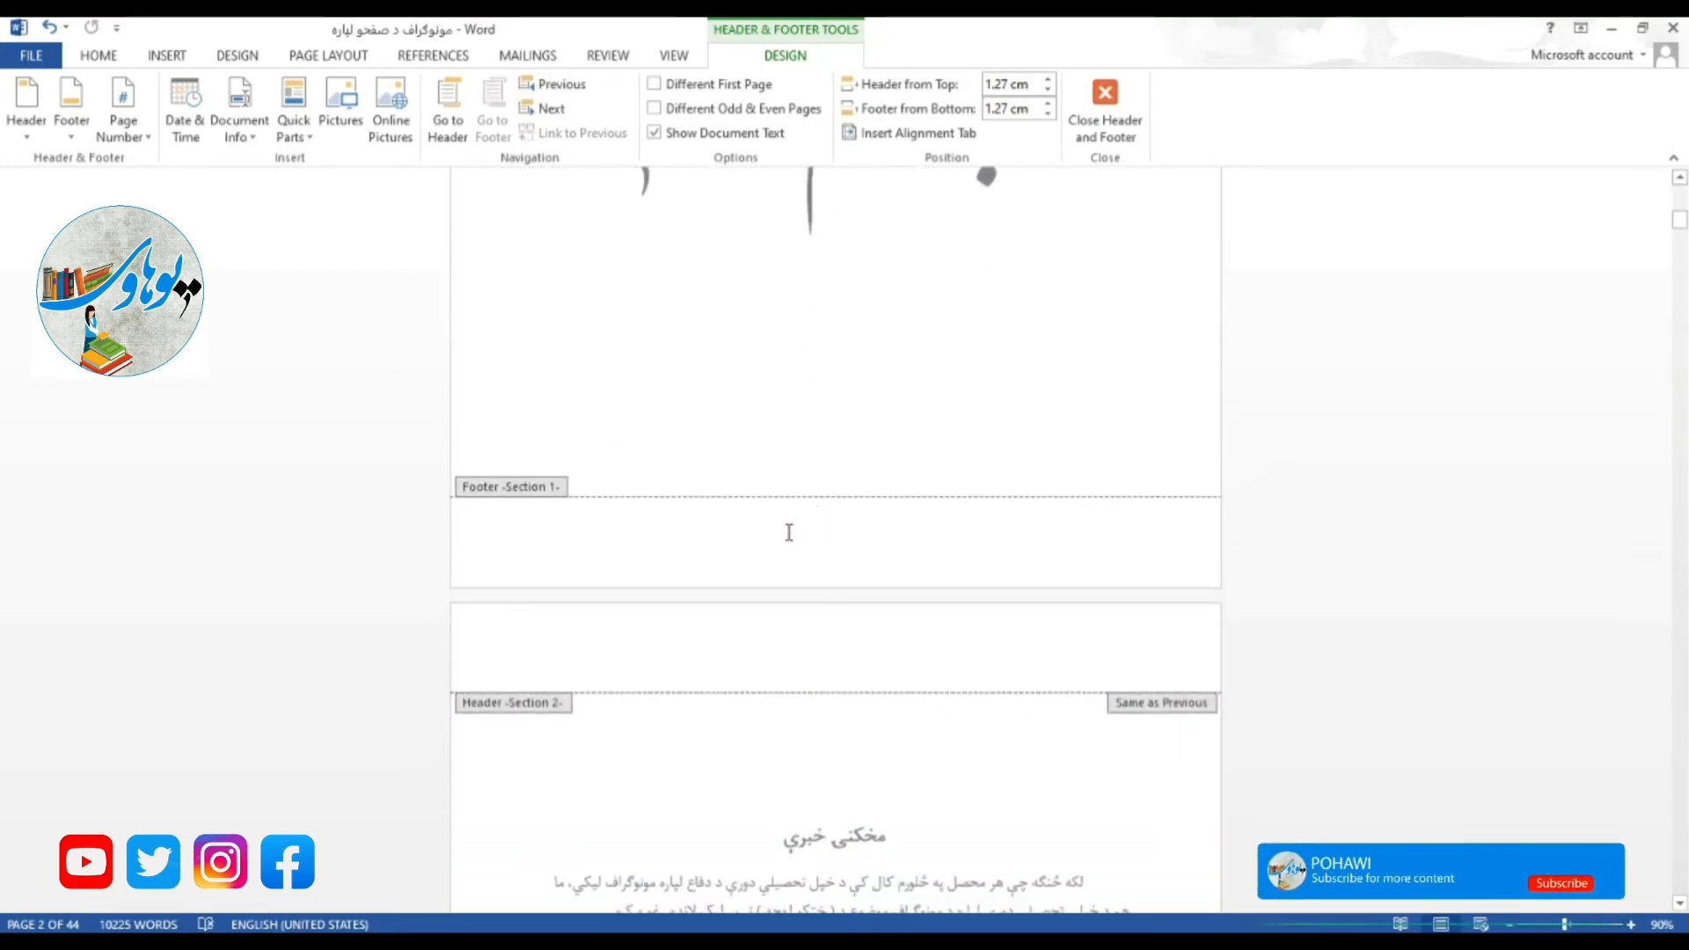
Step: Set the foreword's page numbers in section 2 to the أ, ب, ج, ... format, starting at أ
{"action": "scroll", "coordinate": [789, 532], "scroll_direction": "down", "scroll_amount": 5}
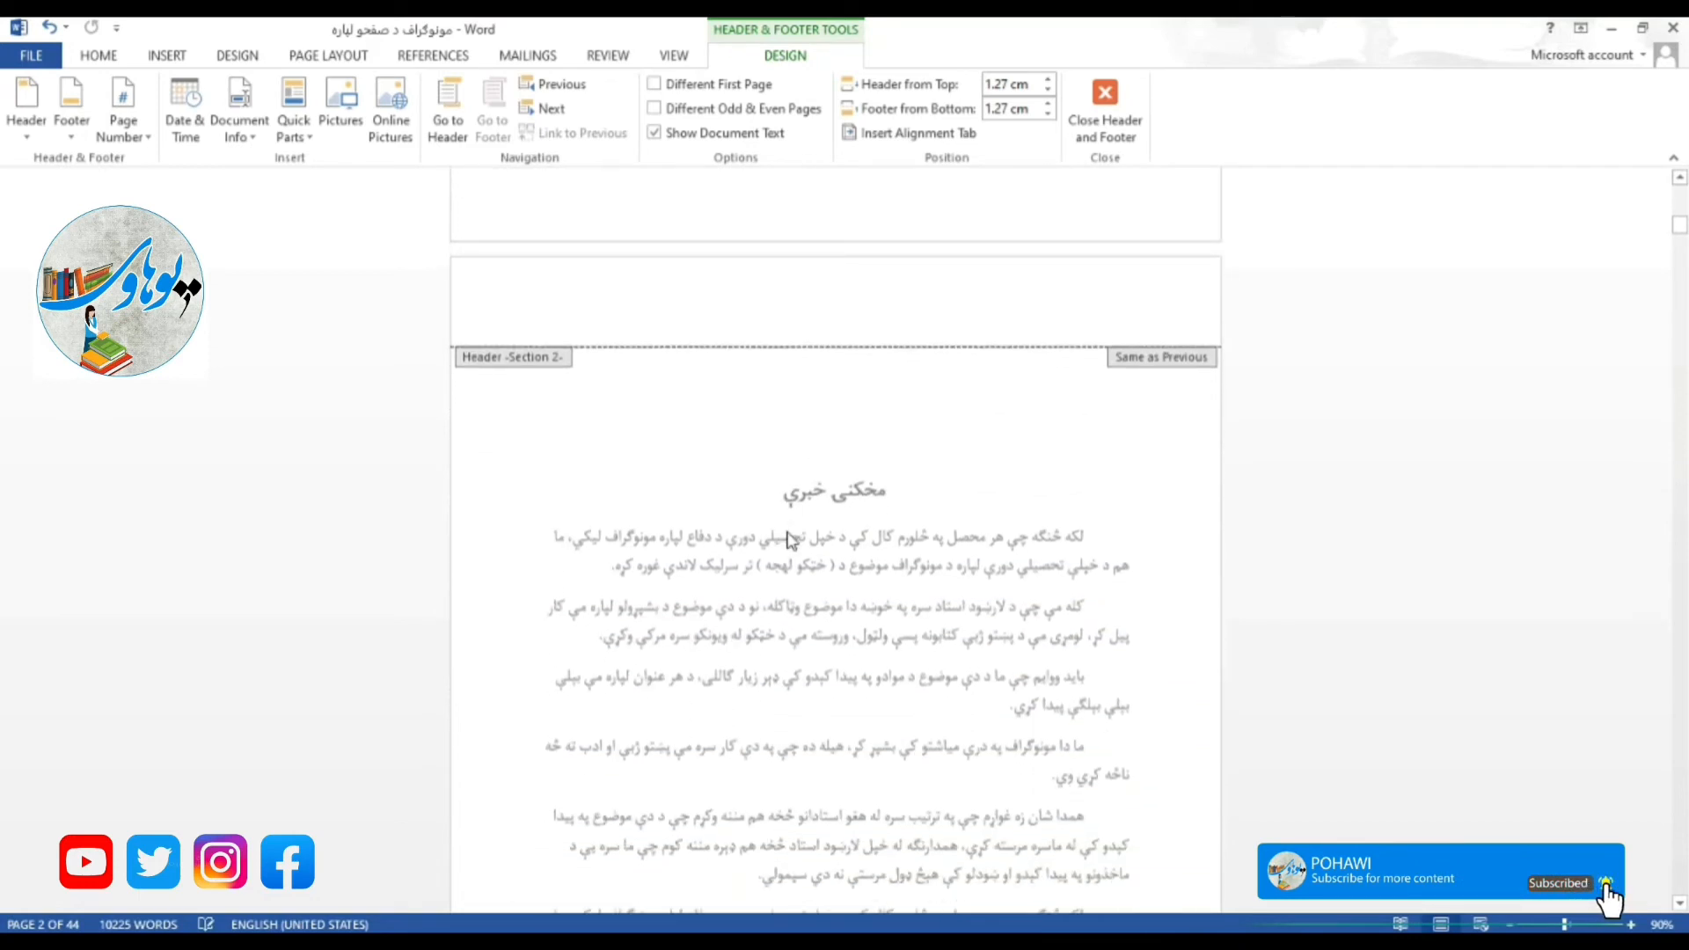
{"action": "scroll", "coordinate": [789, 540], "scroll_direction": "down", "scroll_amount": 1}
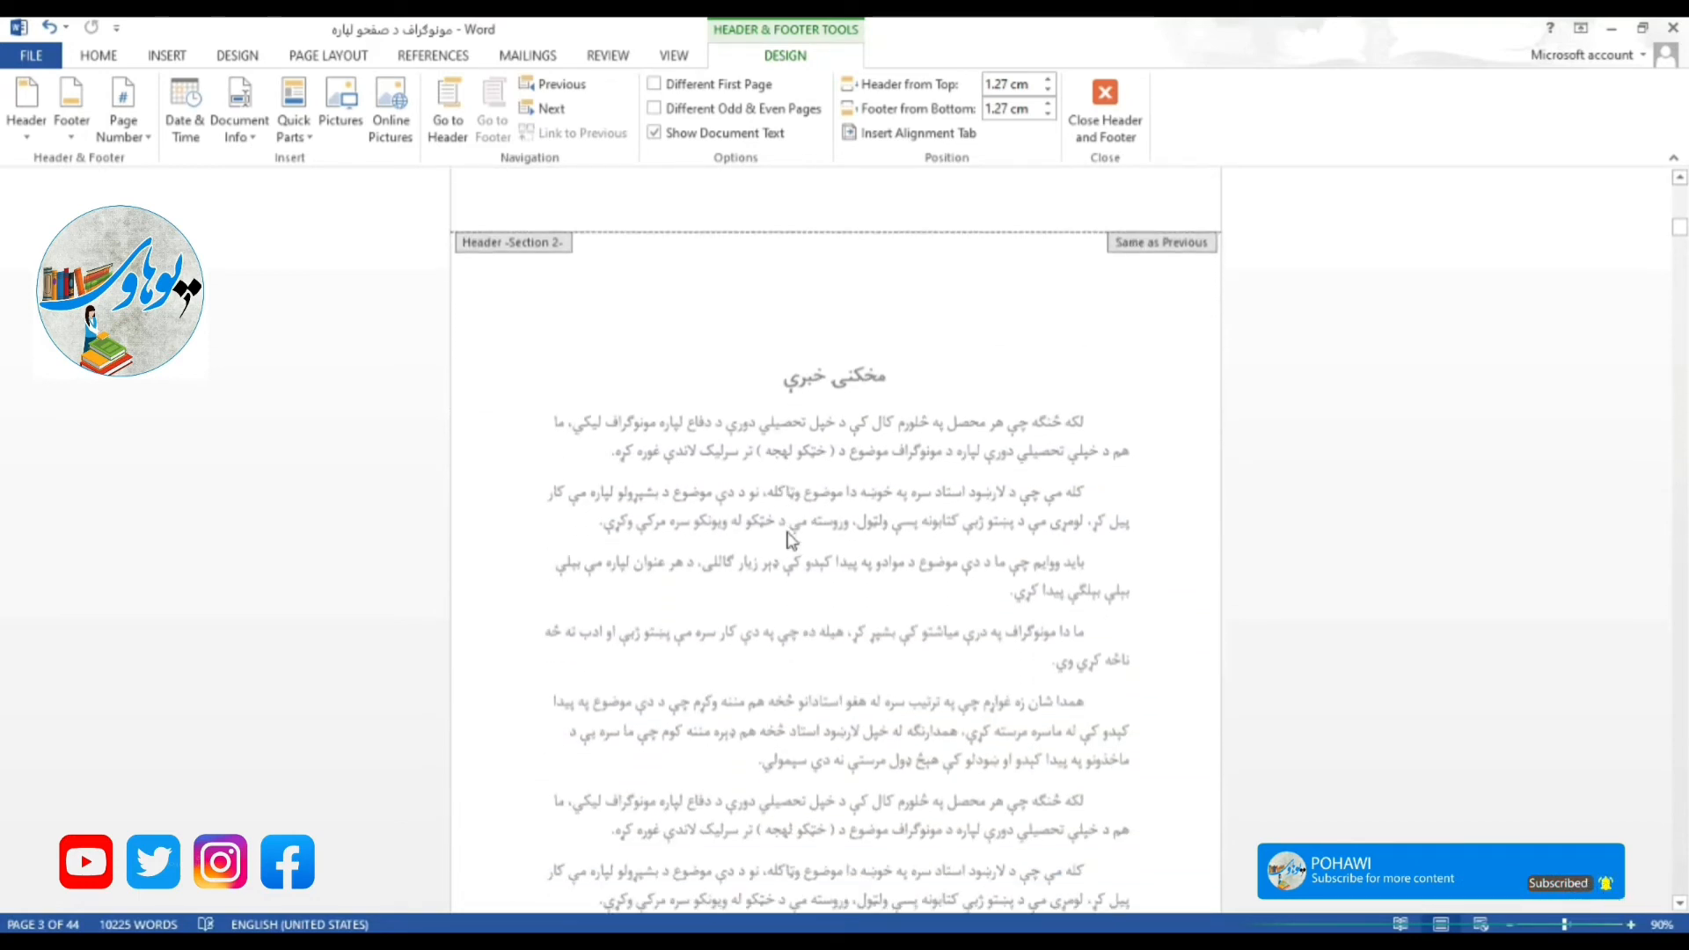
{"action": "scroll", "coordinate": [791, 540], "scroll_direction": "down", "scroll_amount": 7}
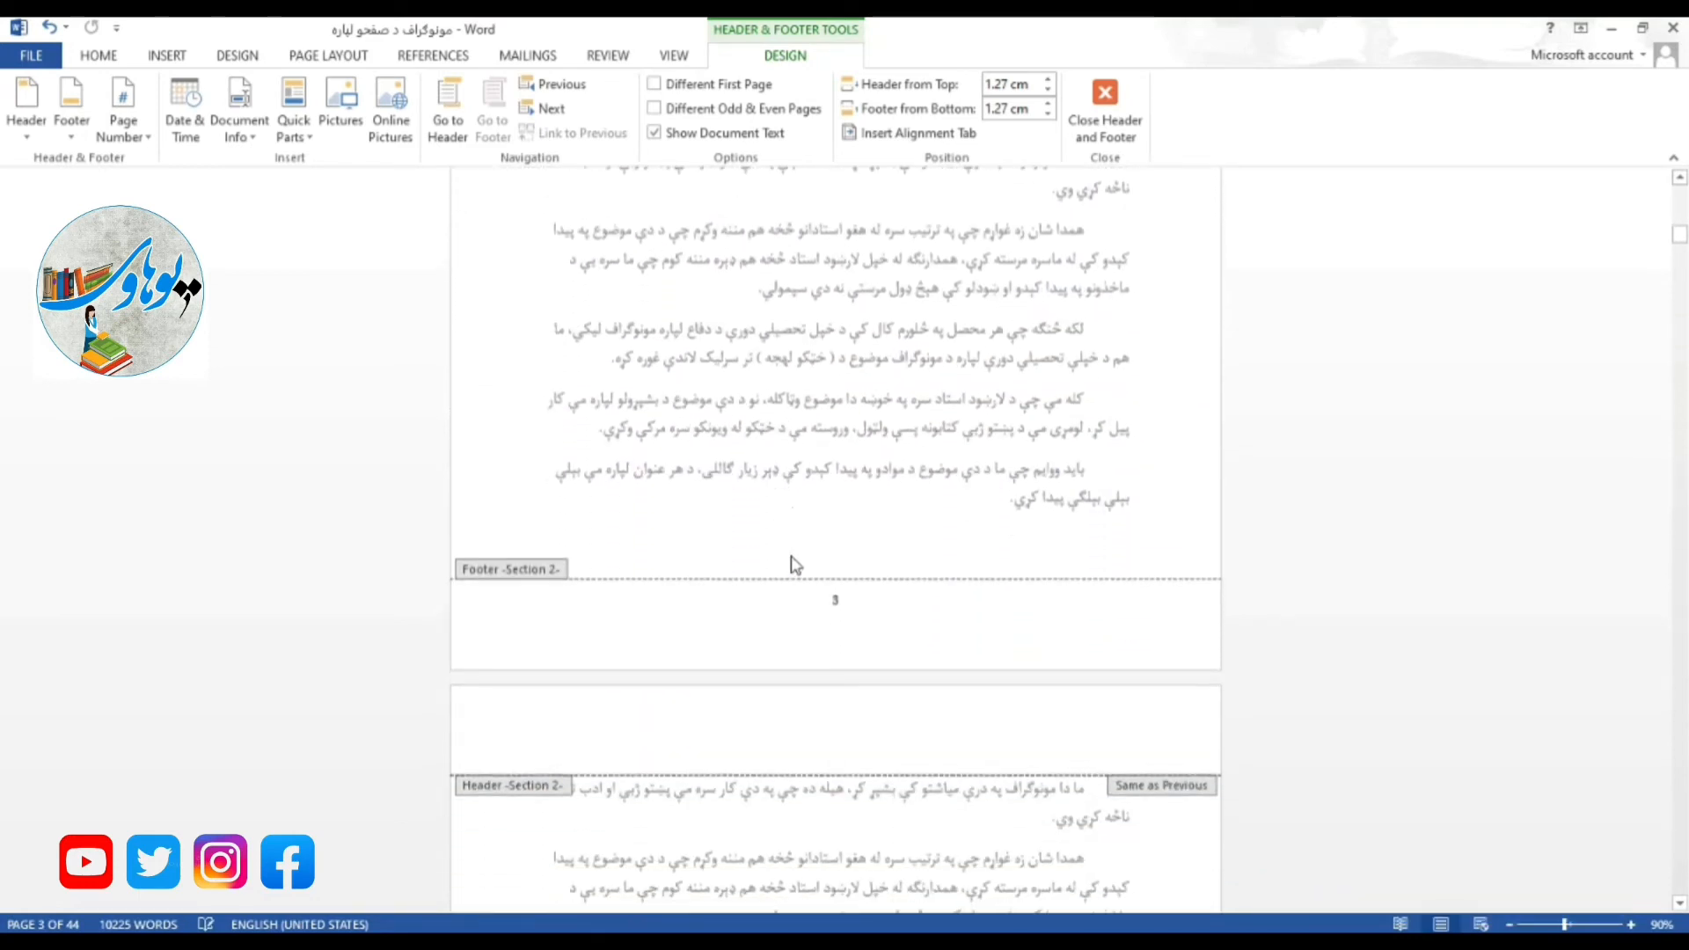
{"action": "right_click", "coordinate": [834, 602]}
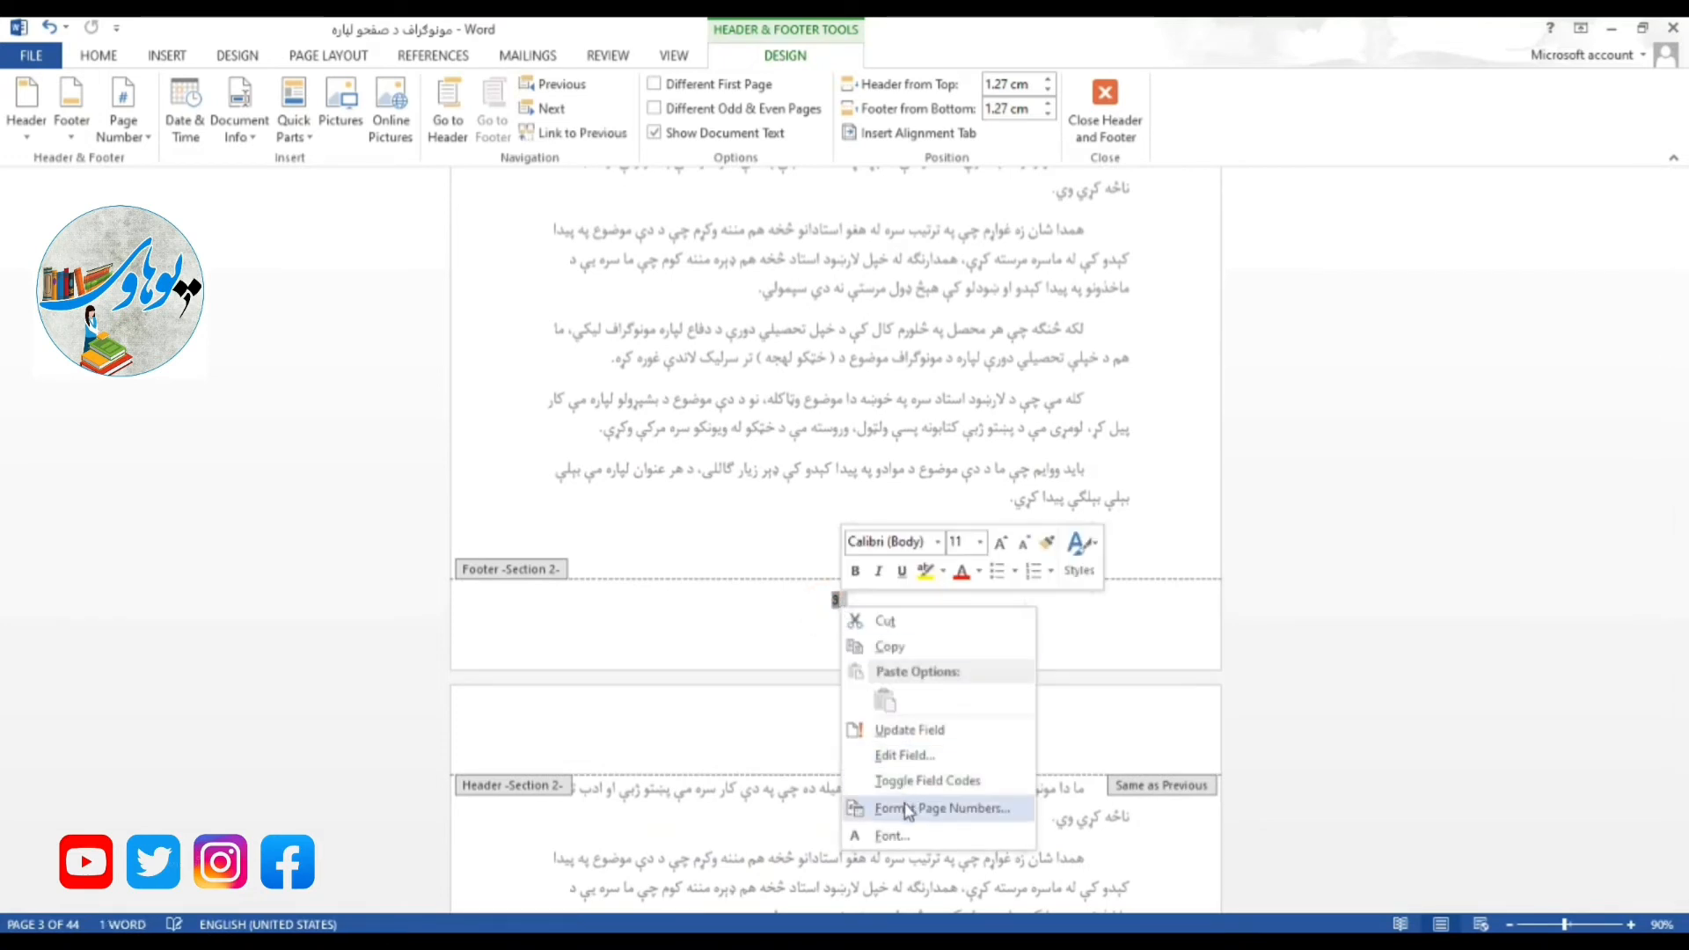
{"action": "left_click", "coordinate": [906, 808]}
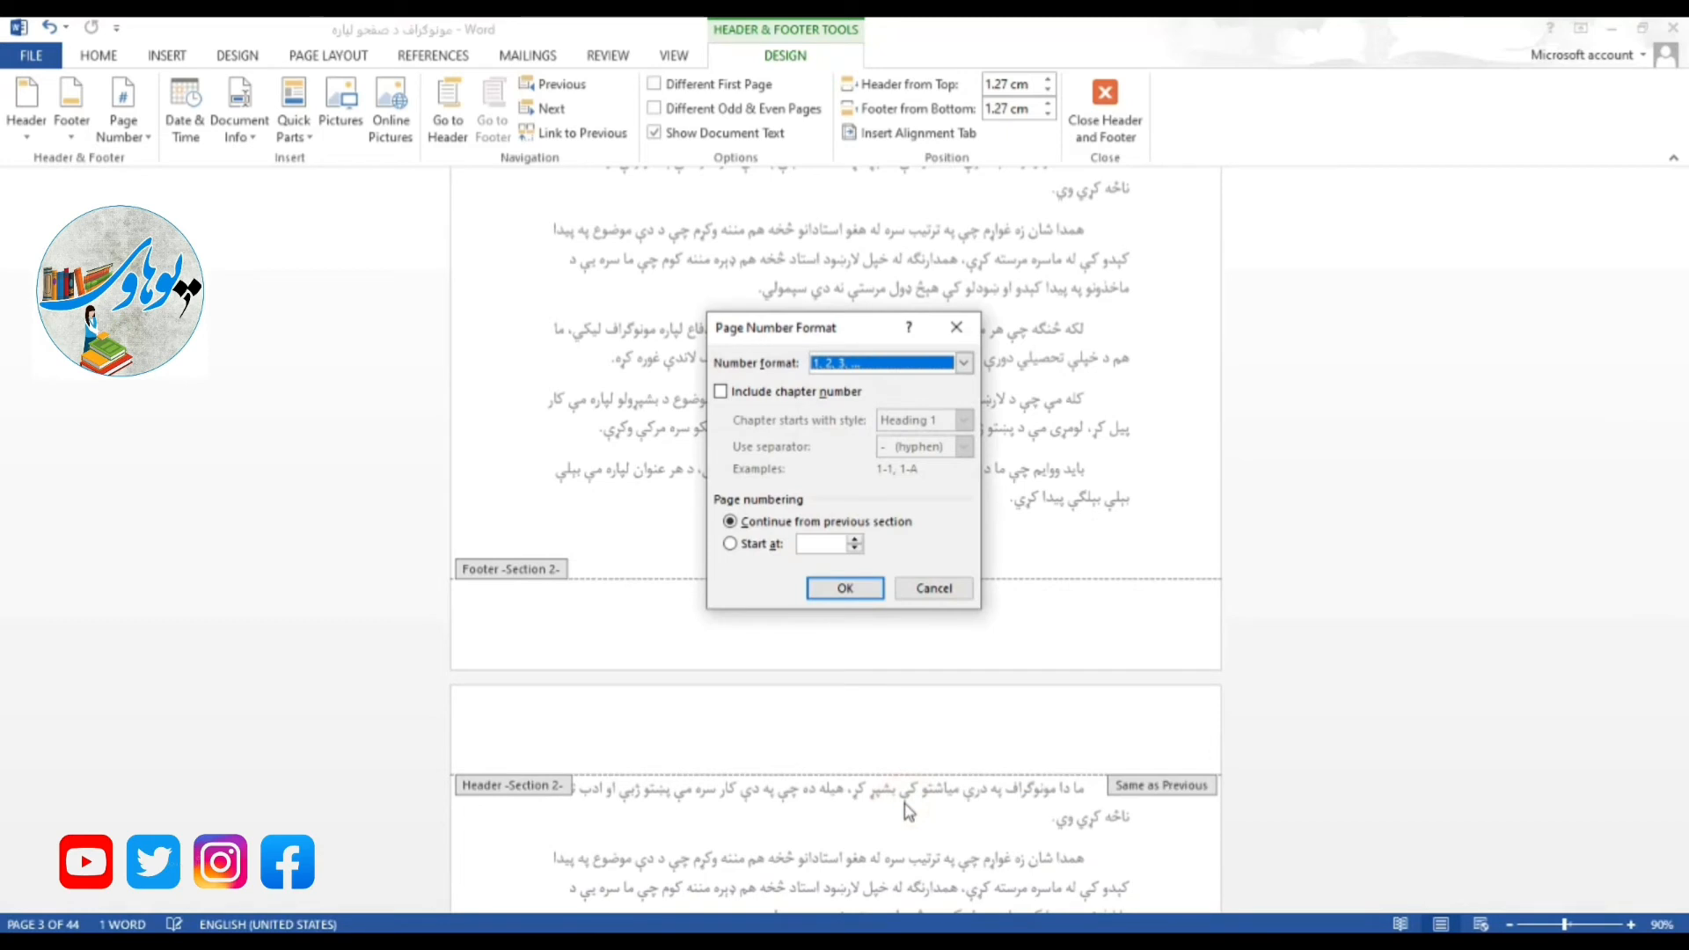
{"action": "left_click", "coordinate": [965, 364]}
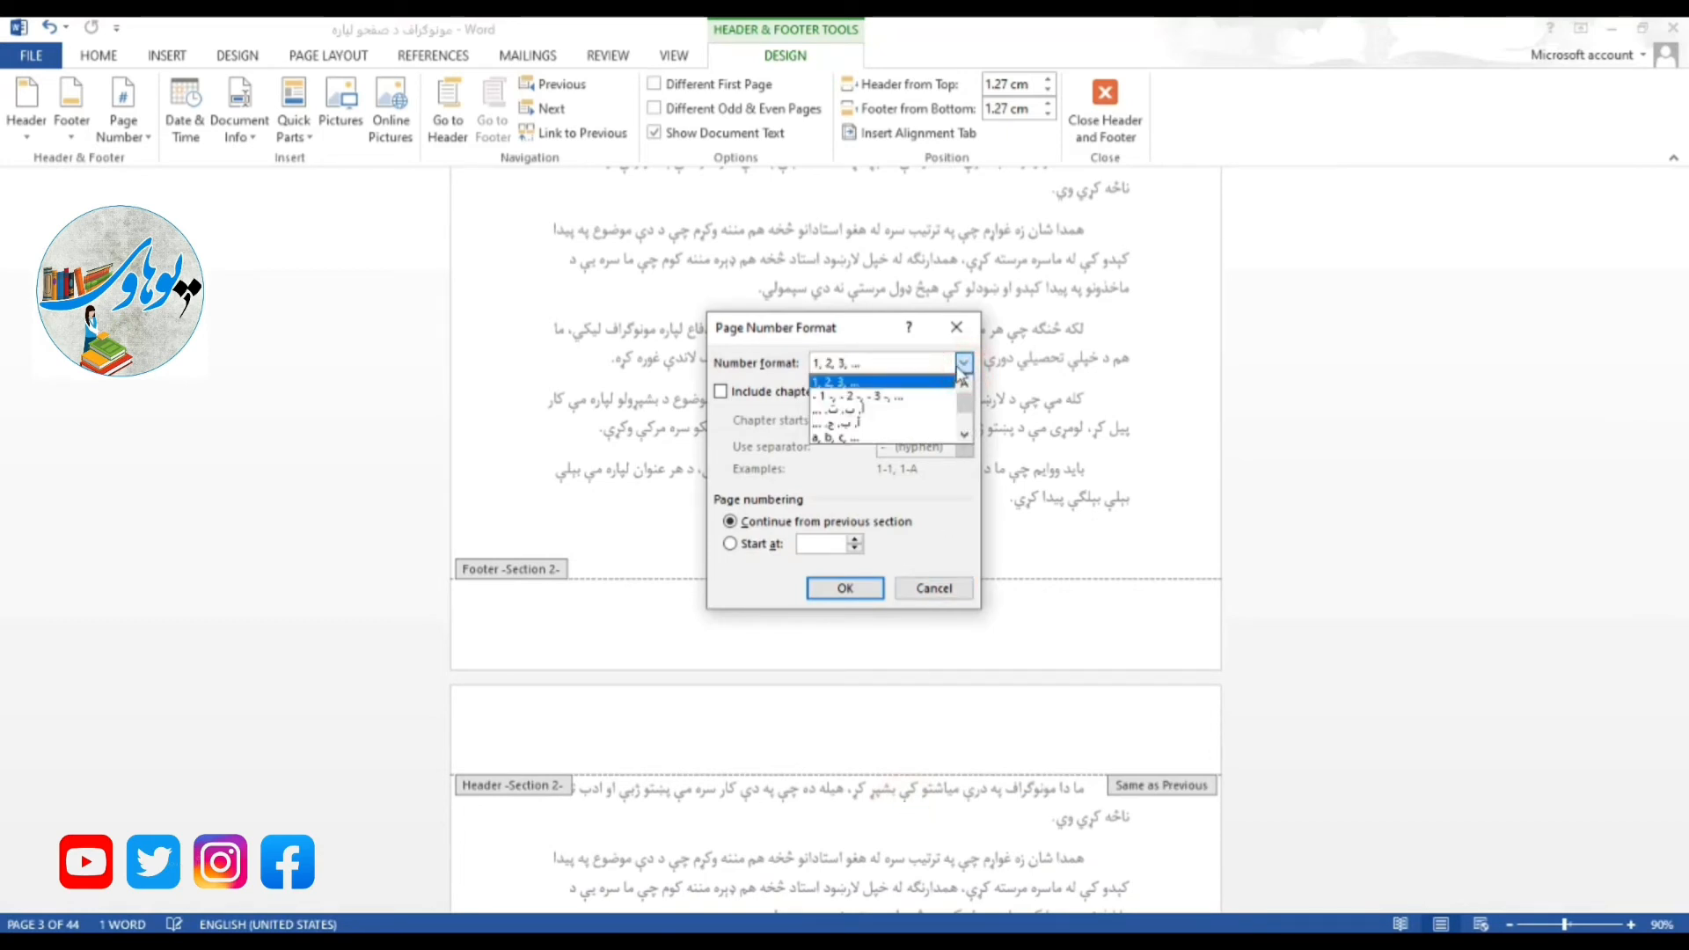
{"action": "left_click", "coordinate": [872, 424]}
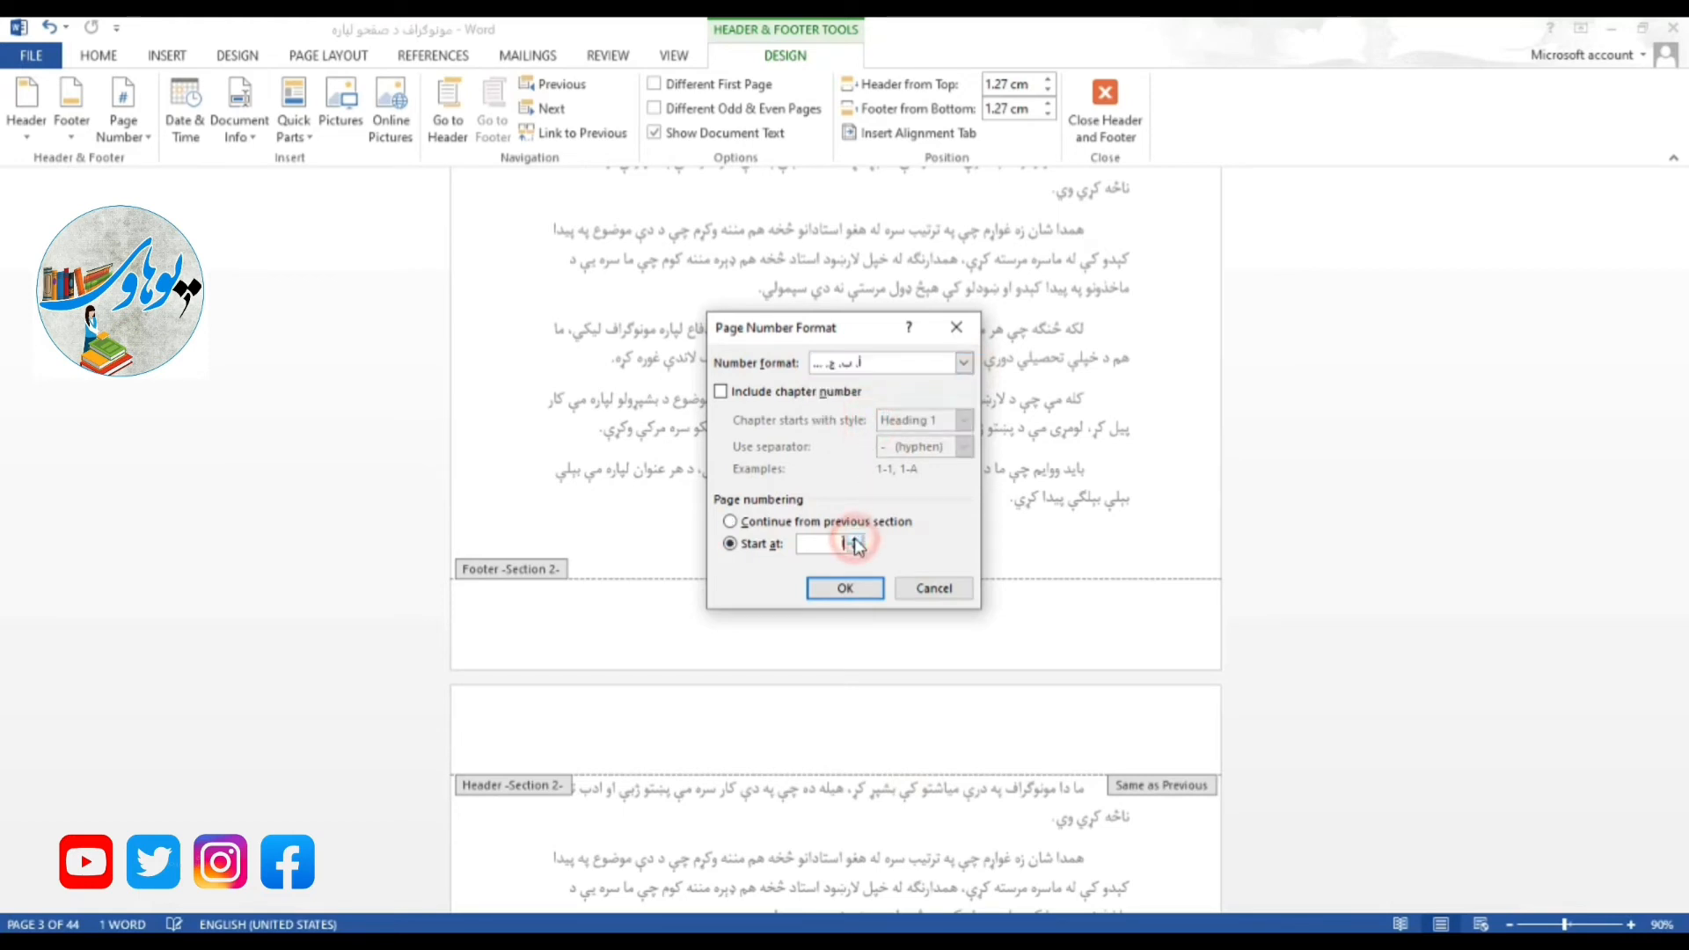
{"action": "left_click", "coordinate": [846, 589]}
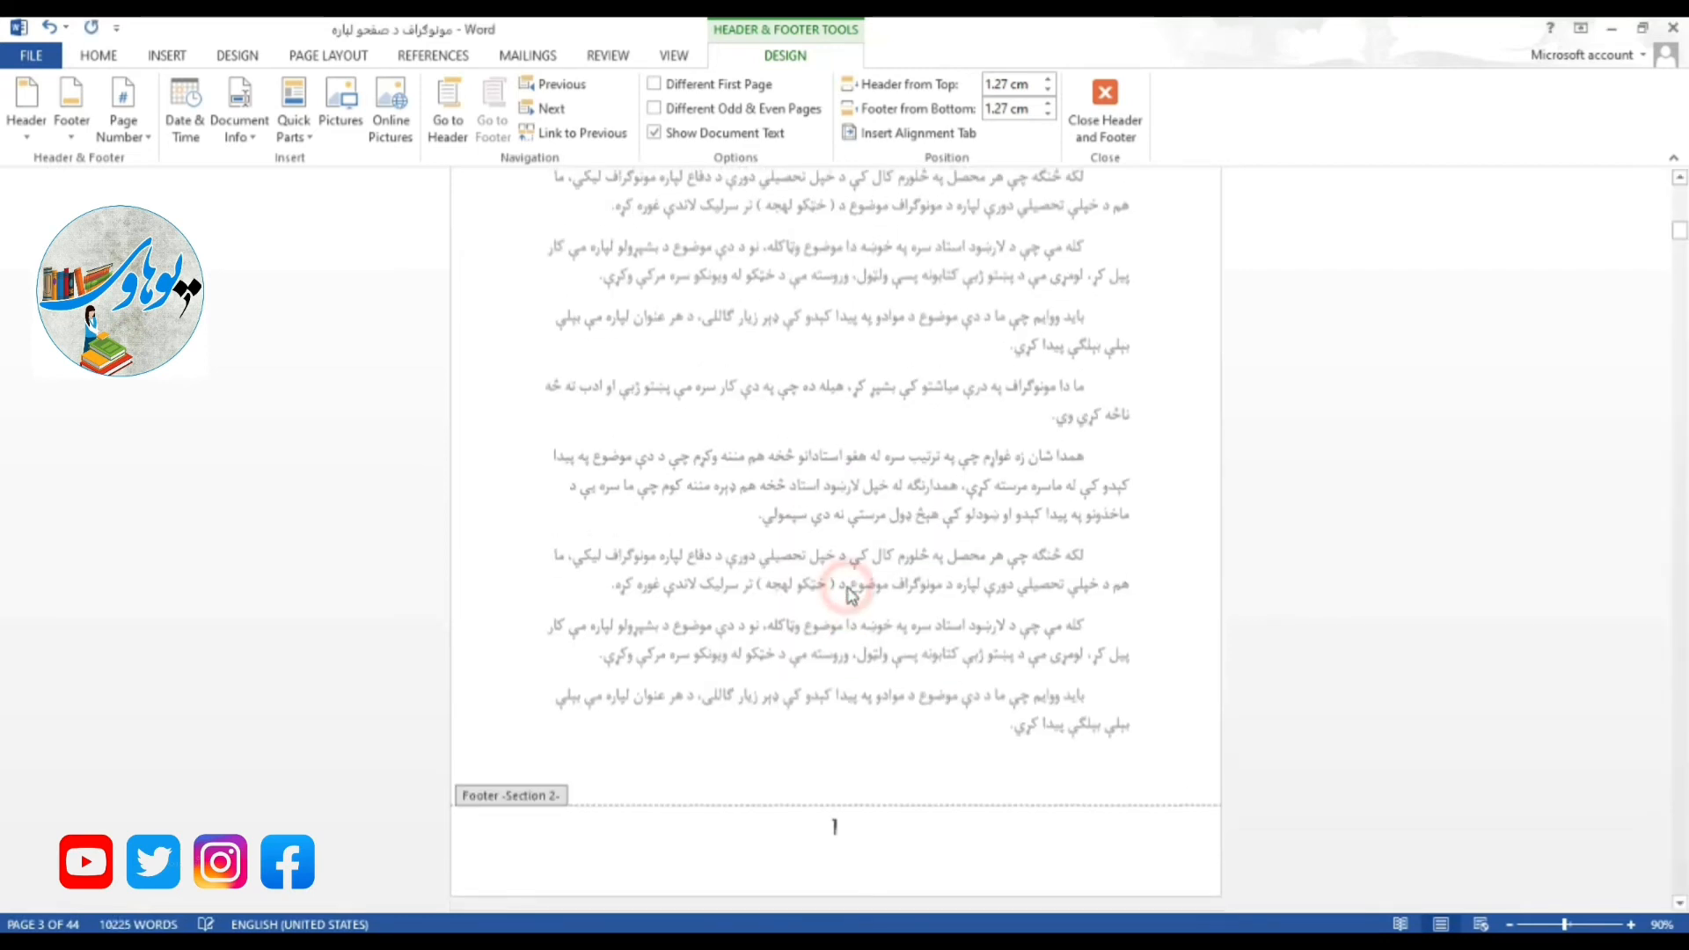
Step: Set section 3's page numbers, from page 6 where the main text begins, to the 1, 2, 3, ... format, starting at 1
{"action": "scroll", "coordinate": [893, 820], "scroll_direction": "down", "scroll_amount": 10}
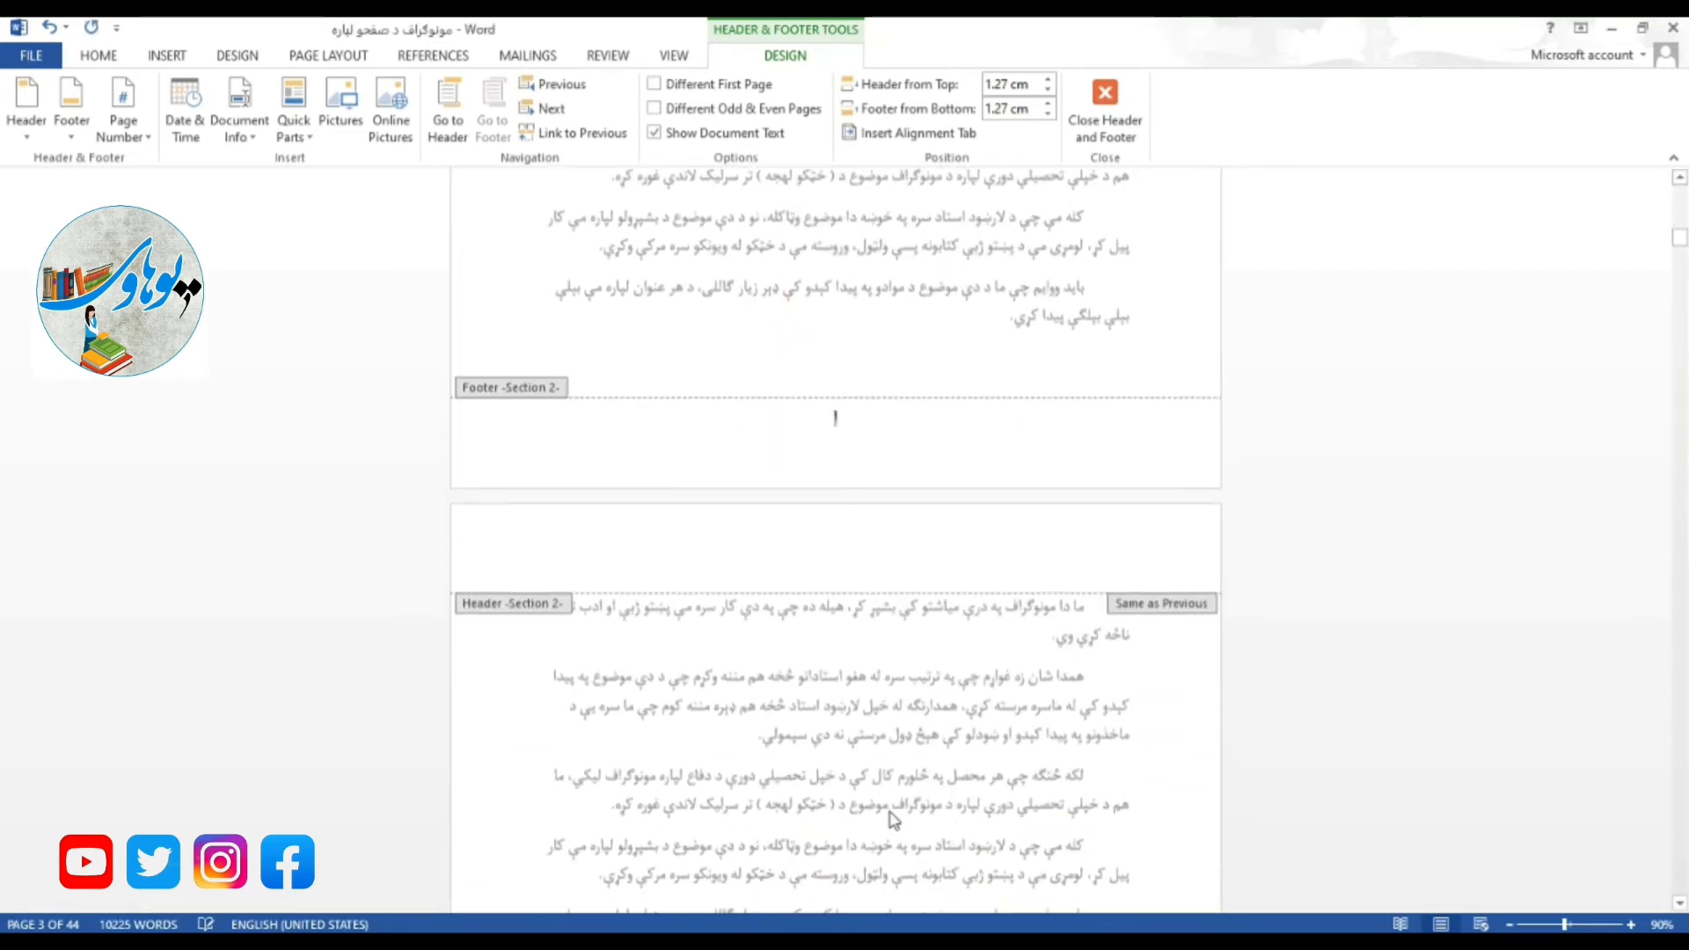
{"action": "scroll", "coordinate": [893, 820], "scroll_direction": "down", "scroll_amount": 8}
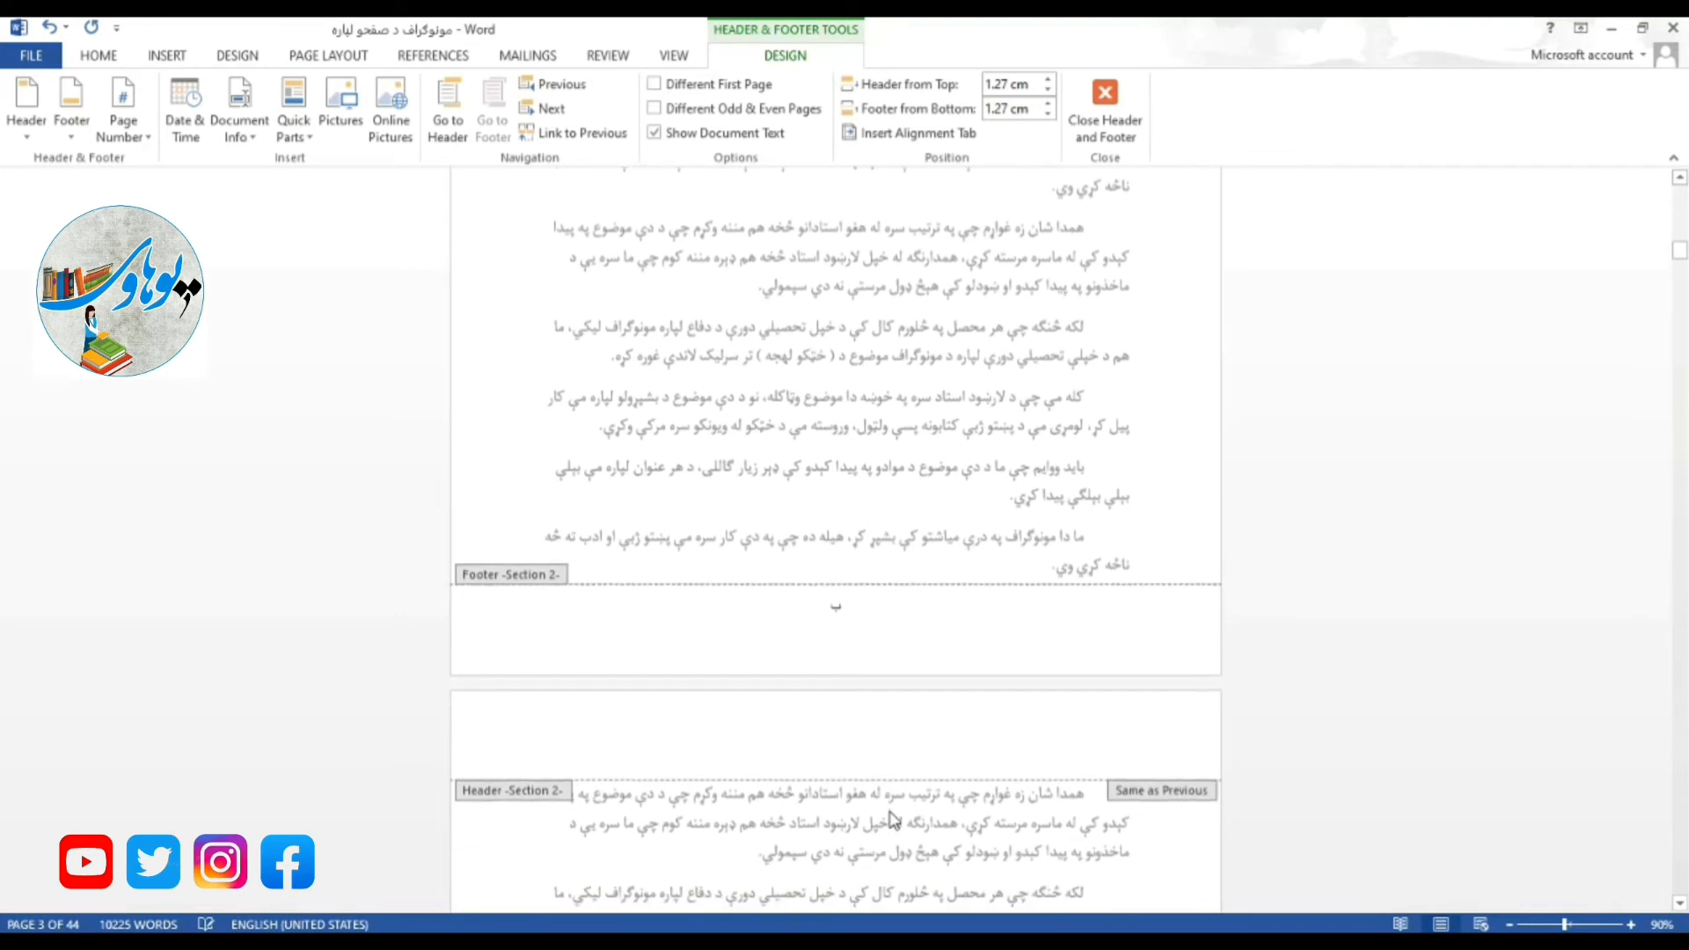
{"action": "scroll", "coordinate": [893, 819], "scroll_direction": "down", "scroll_amount": 10}
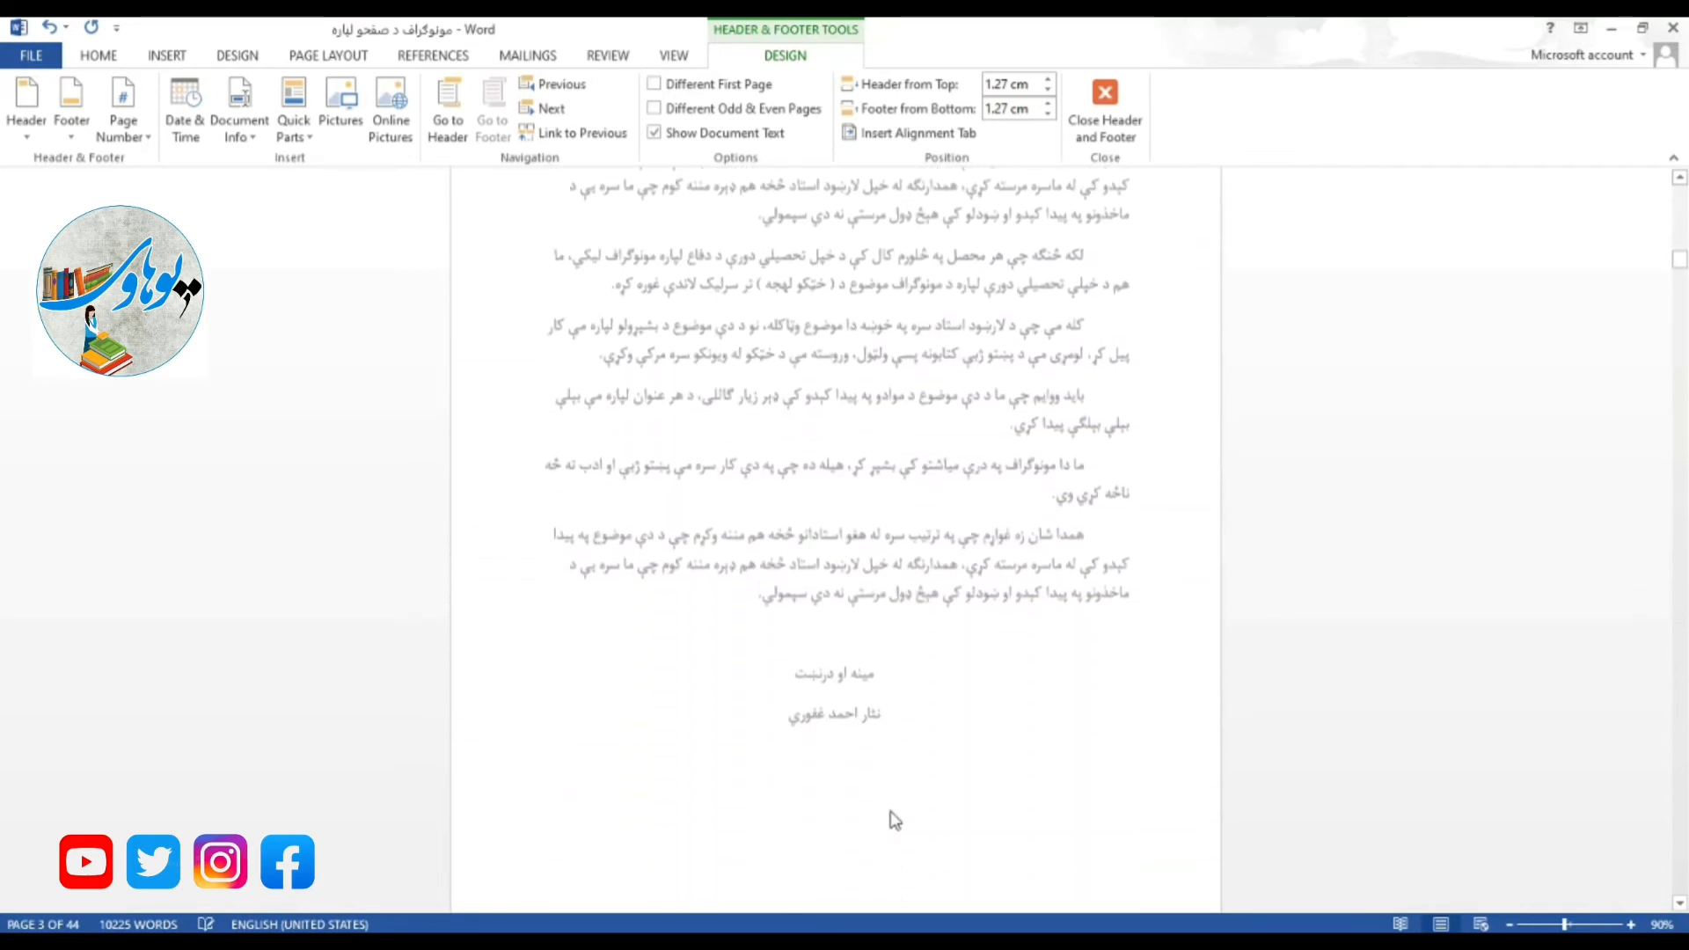
{"action": "scroll", "coordinate": [879, 800], "scroll_direction": "down", "scroll_amount": 3}
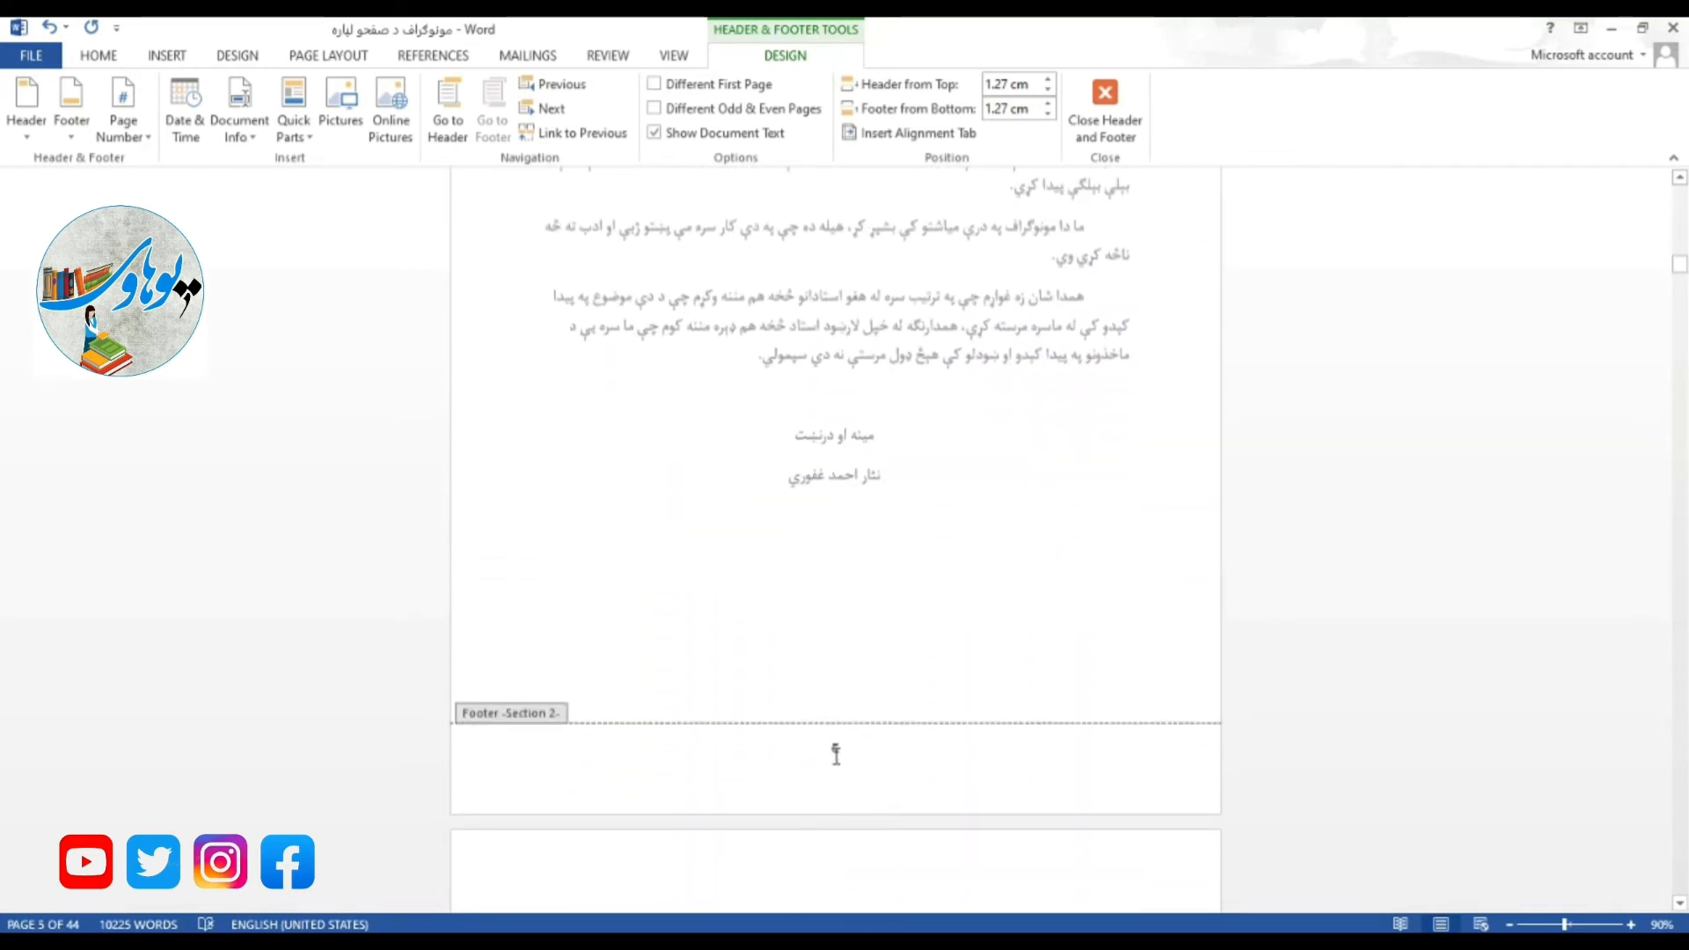
{"action": "scroll", "coordinate": [837, 754], "scroll_direction": "down", "scroll_amount": 5}
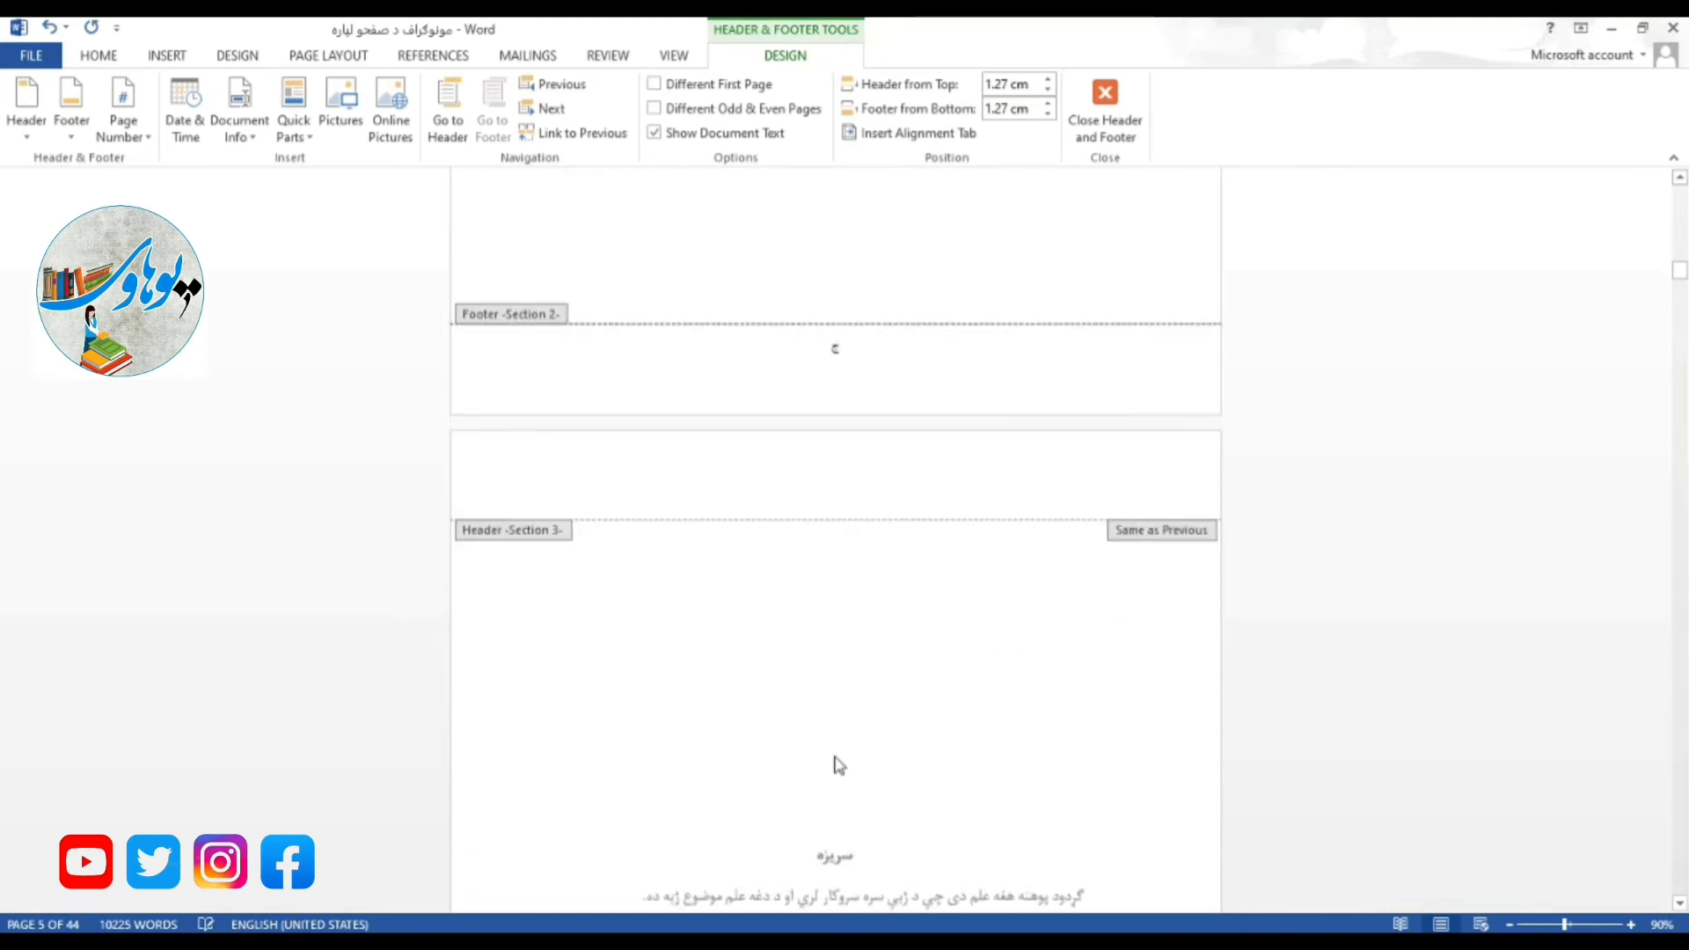
{"action": "scroll", "coordinate": [840, 765], "scroll_direction": "down", "scroll_amount": 8}
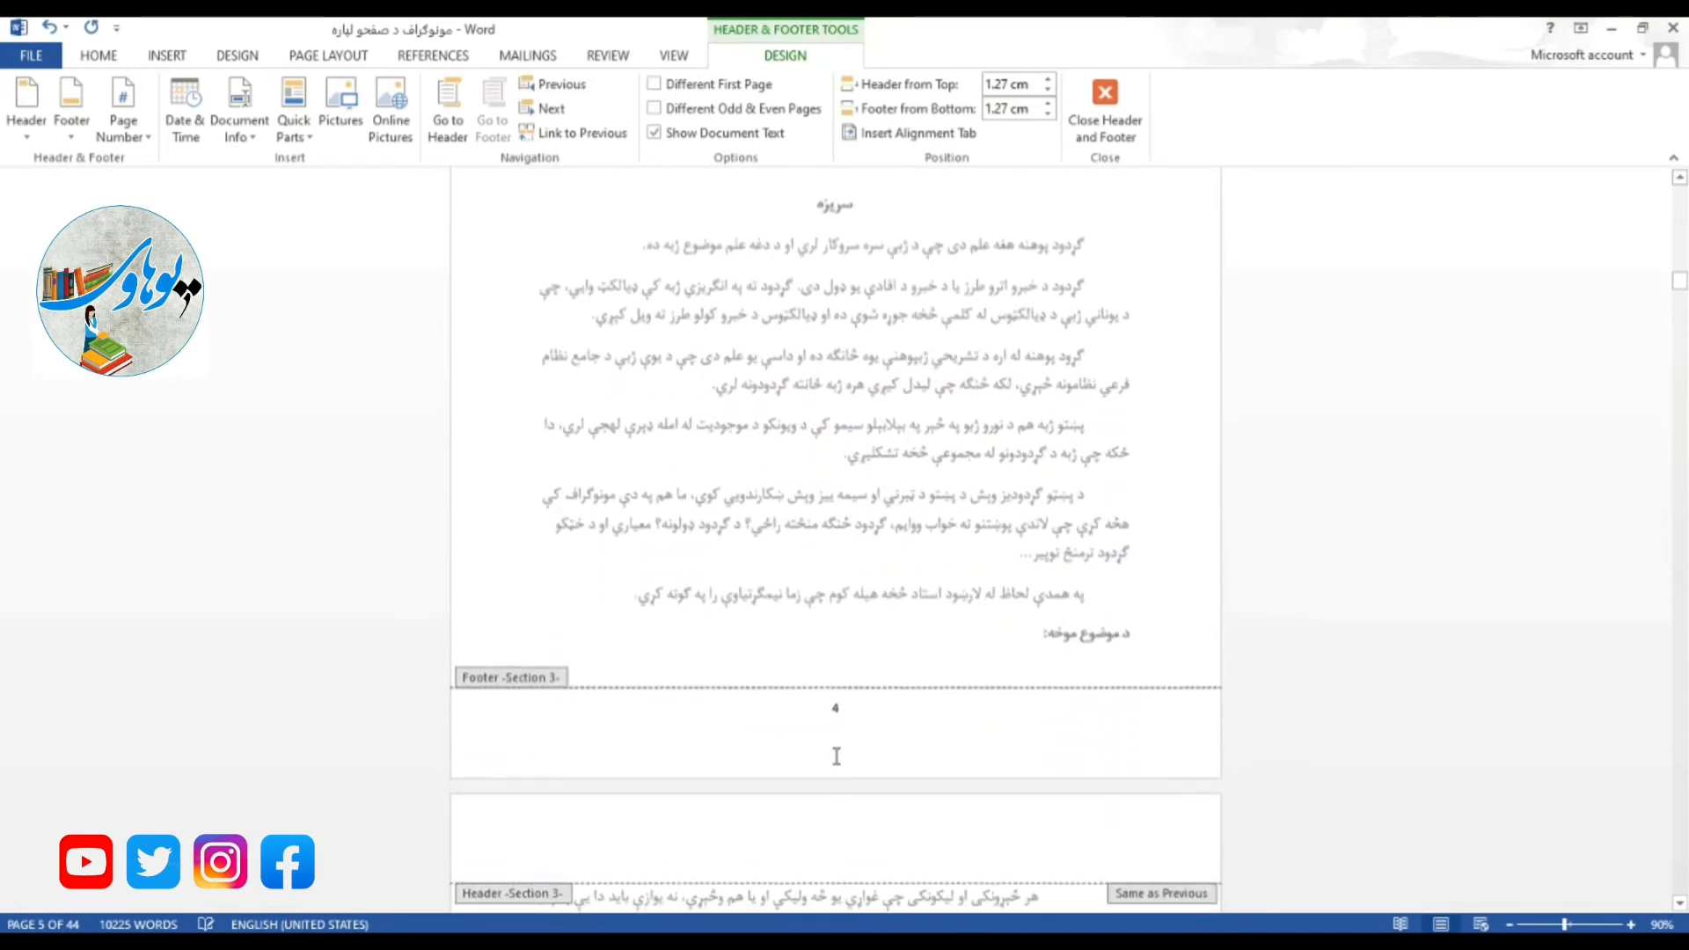
{"action": "scroll", "coordinate": [836, 756], "scroll_direction": "down", "scroll_amount": 1}
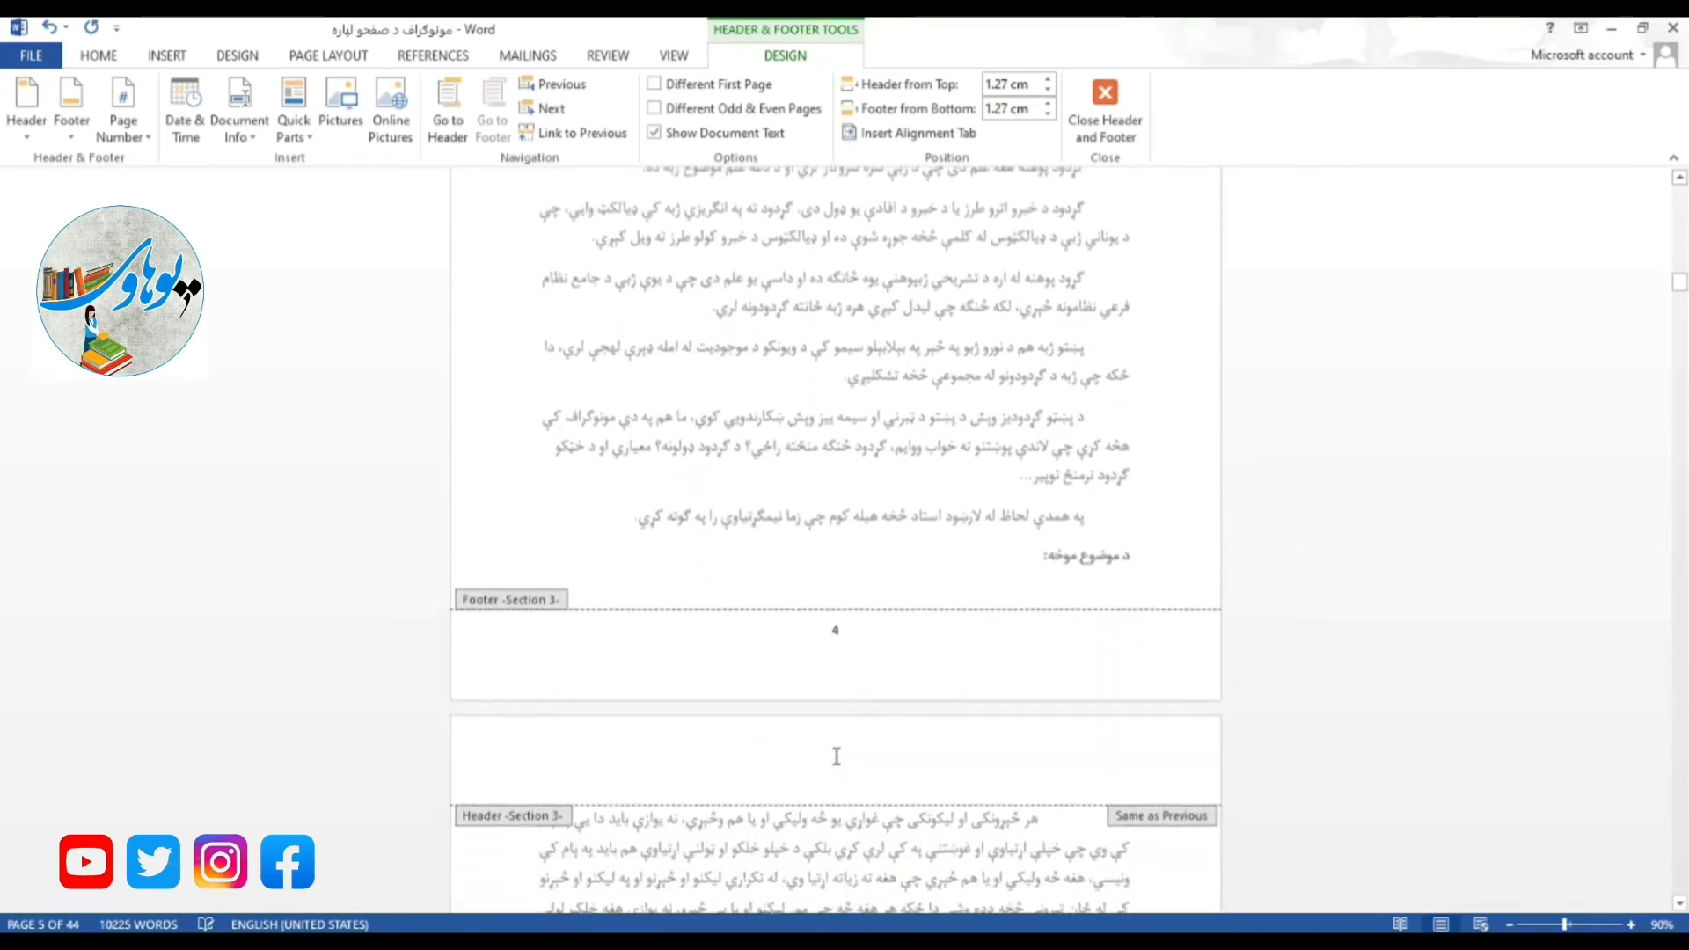
{"action": "right_click", "coordinate": [836, 630]}
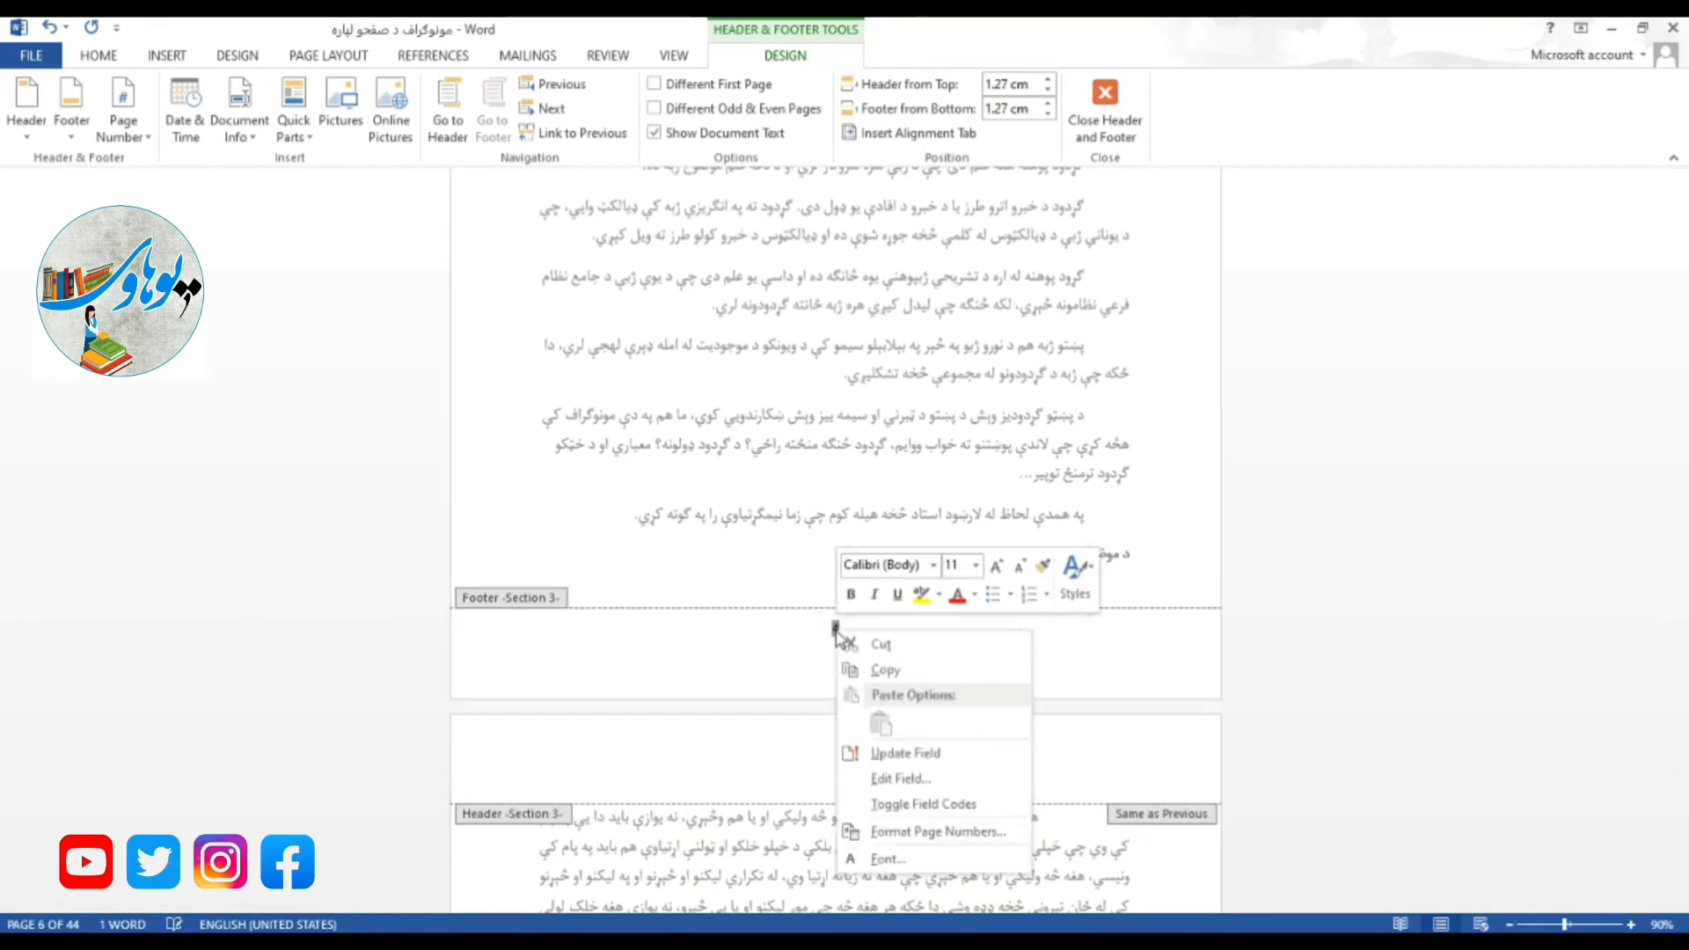
{"action": "left_click", "coordinate": [927, 833]}
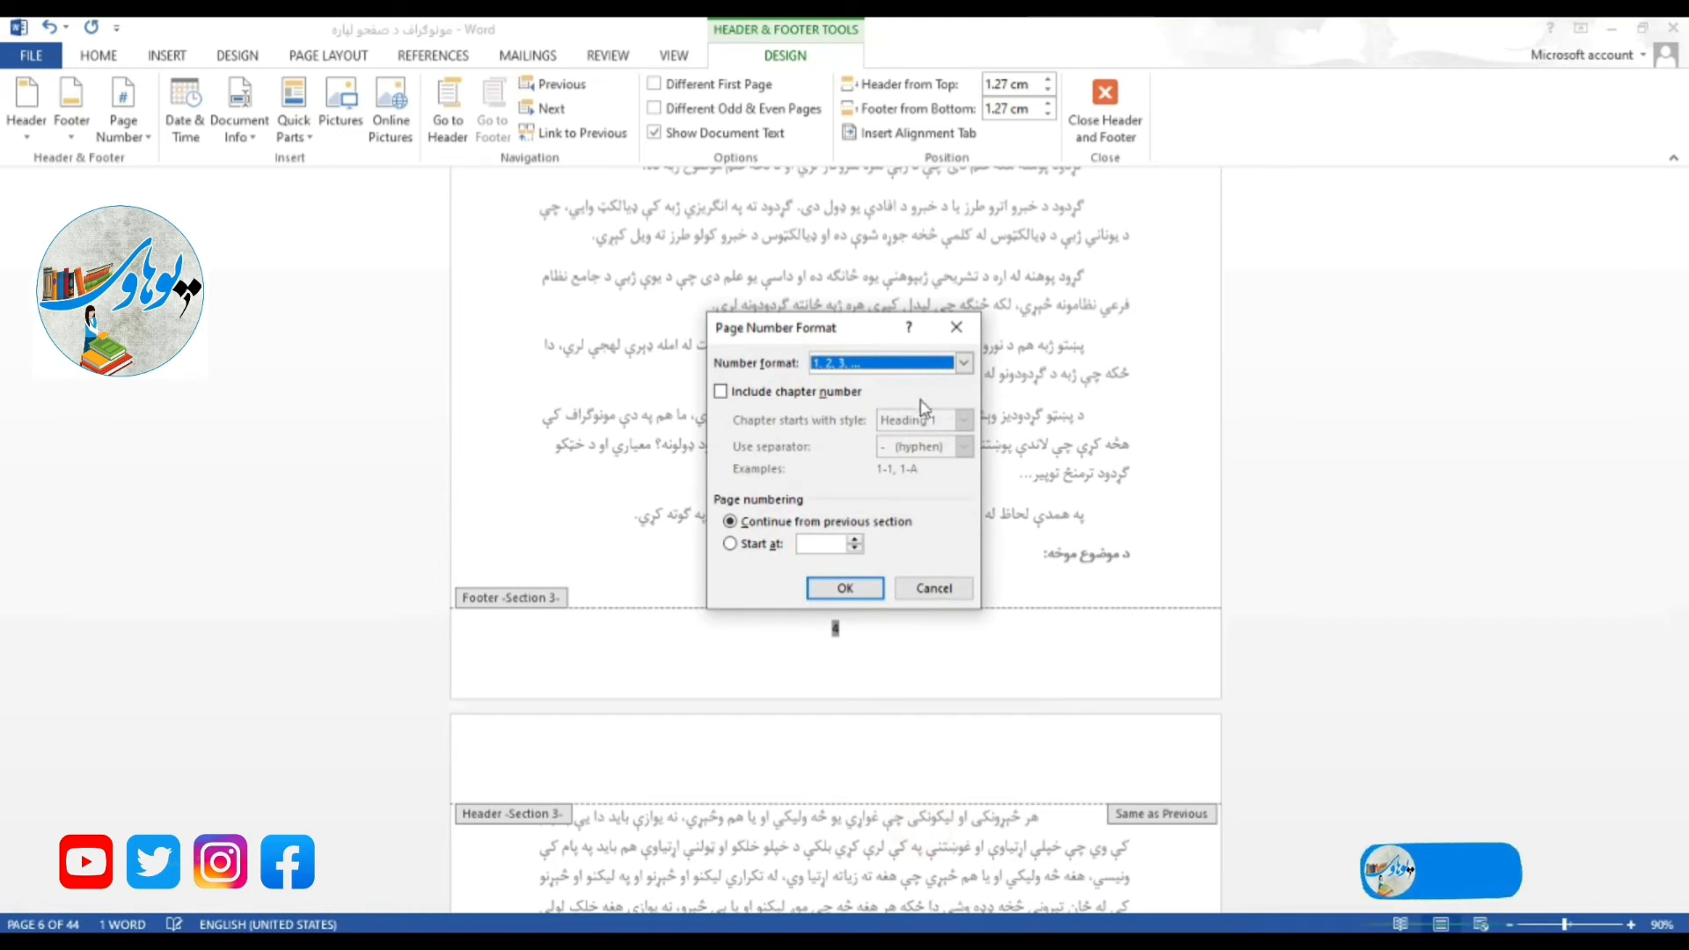
{"action": "left_click", "coordinate": [965, 362]}
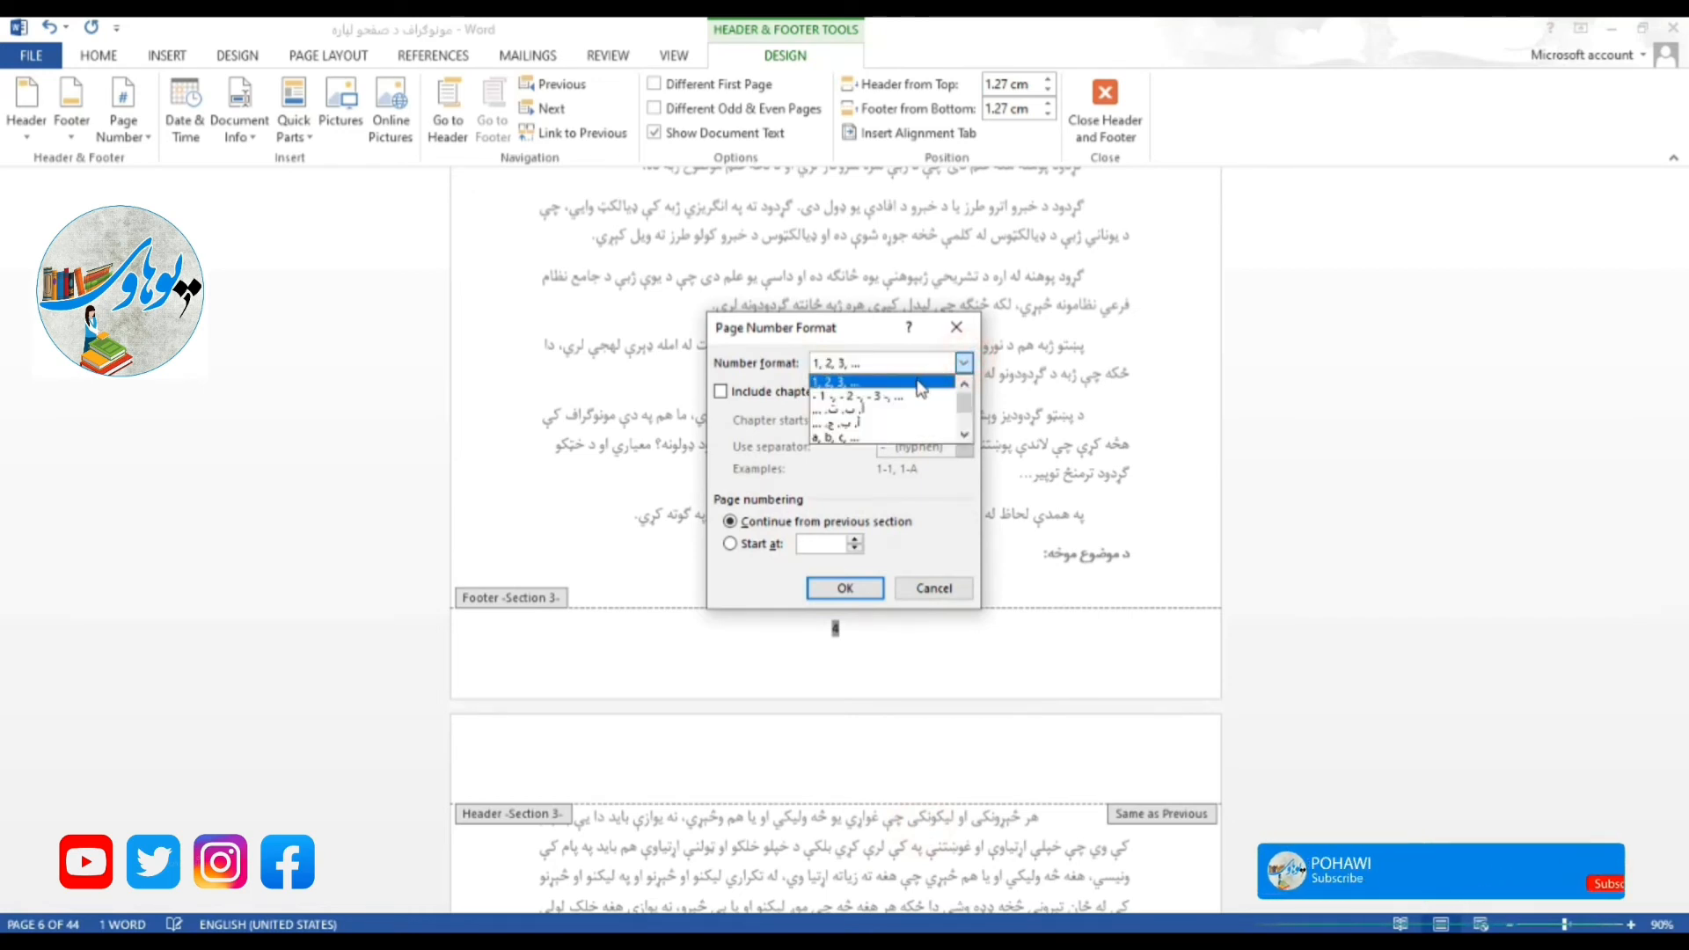
{"action": "left_click", "coordinate": [880, 382]}
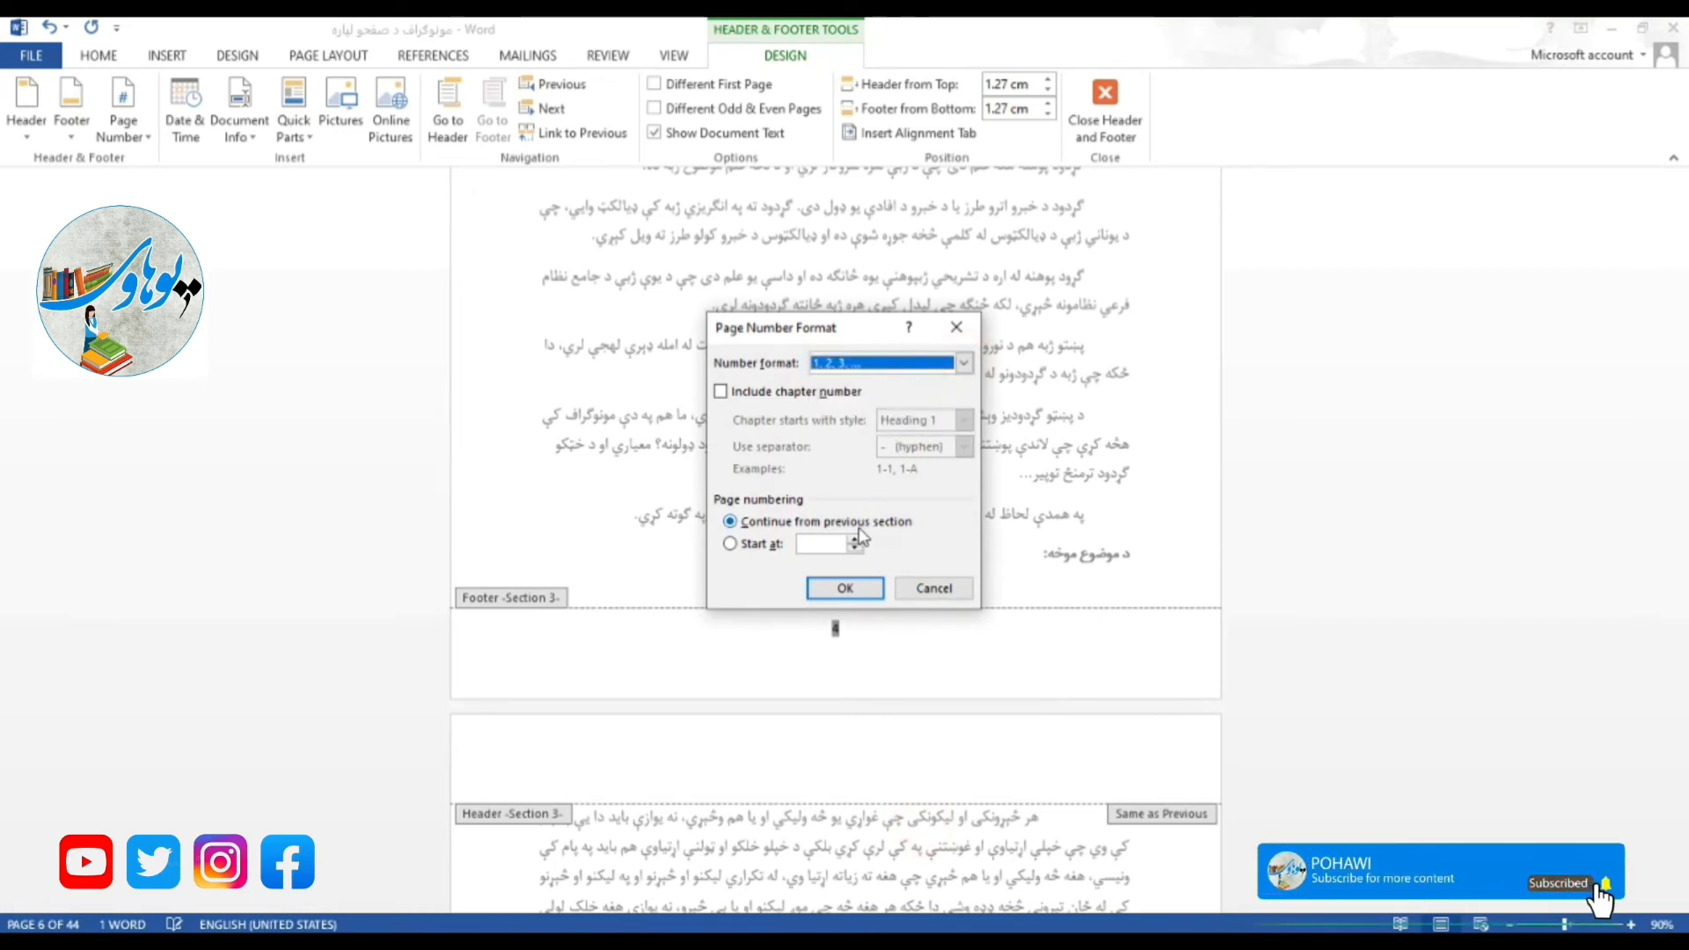
{"action": "left_click", "coordinate": [846, 589]}
{"action": "scroll", "coordinate": [804, 801], "scroll_direction": "down", "scroll_amount": 5}
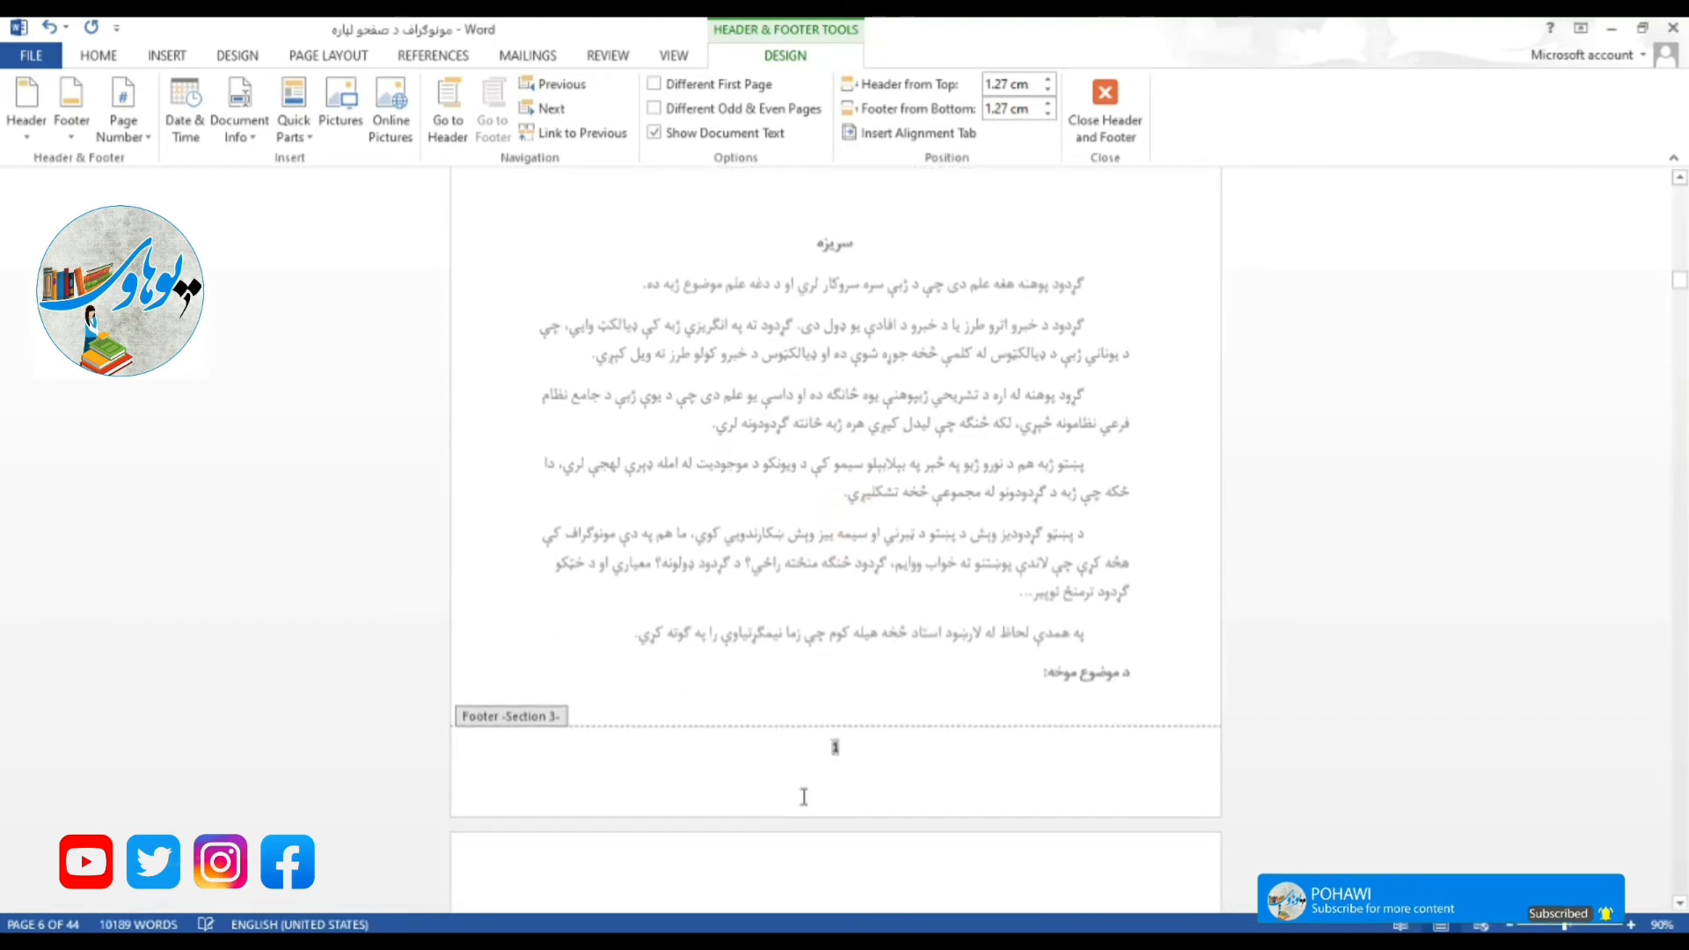
{"action": "scroll", "coordinate": [805, 804], "scroll_direction": "down", "scroll_amount": 5}
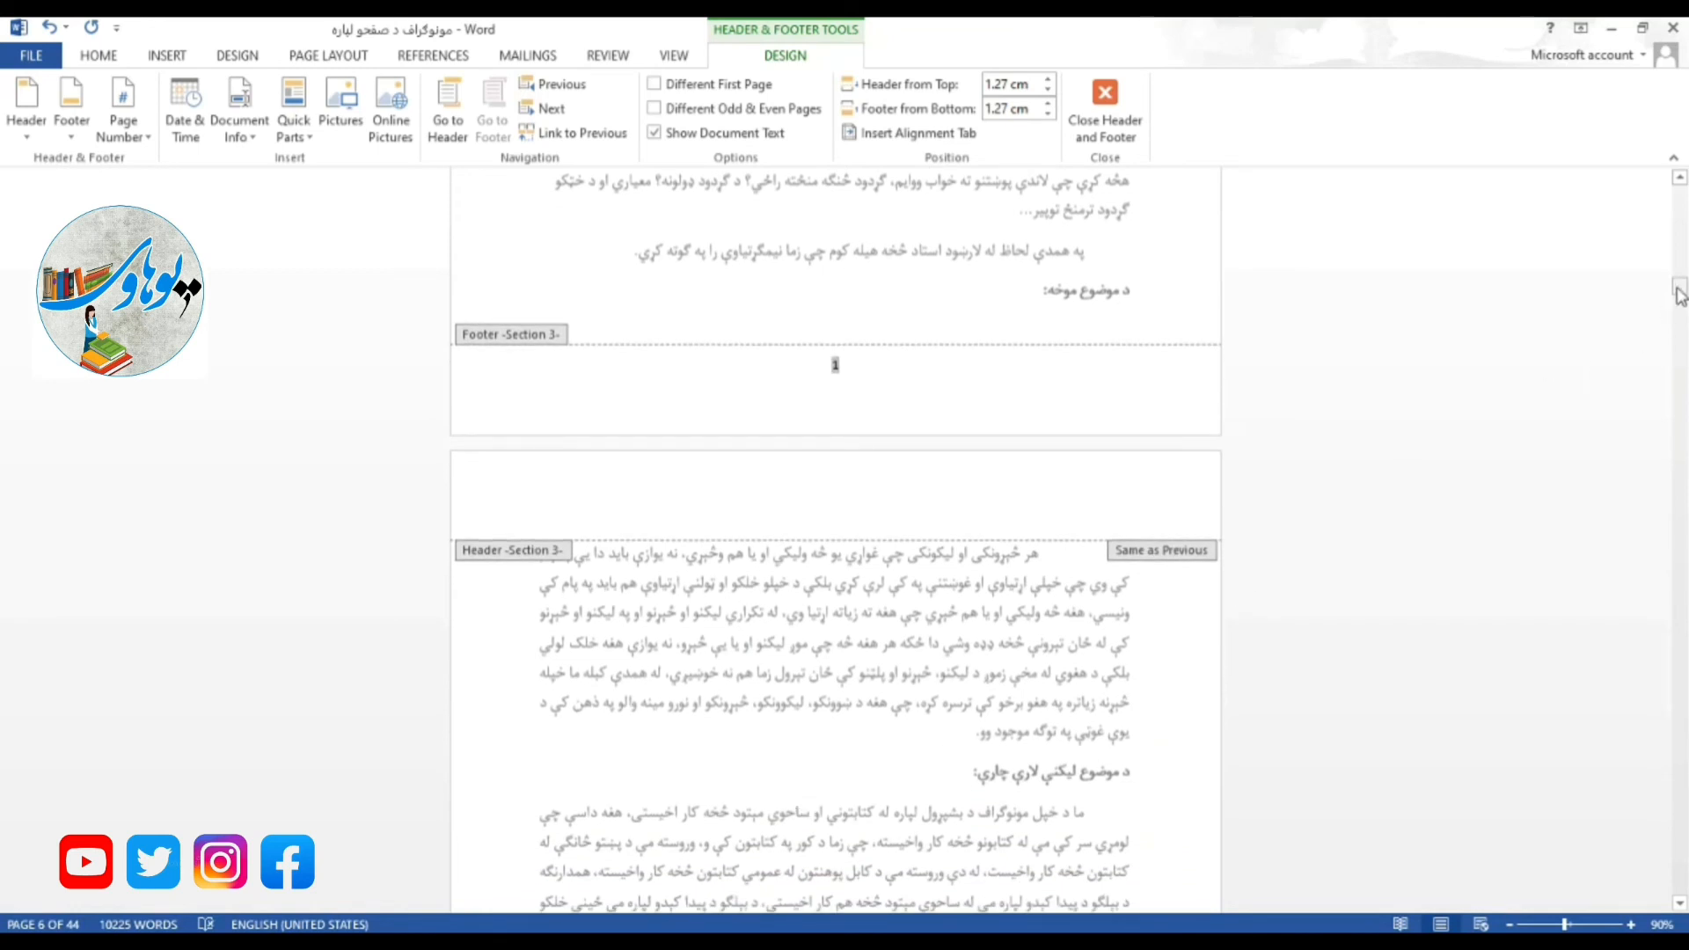
Step: Check the footers from the cover page through the last foreword page for correct page numbering
{"action": "left_click_drag", "start_coordinate": [1680, 294], "coordinate": [1677, 211]}
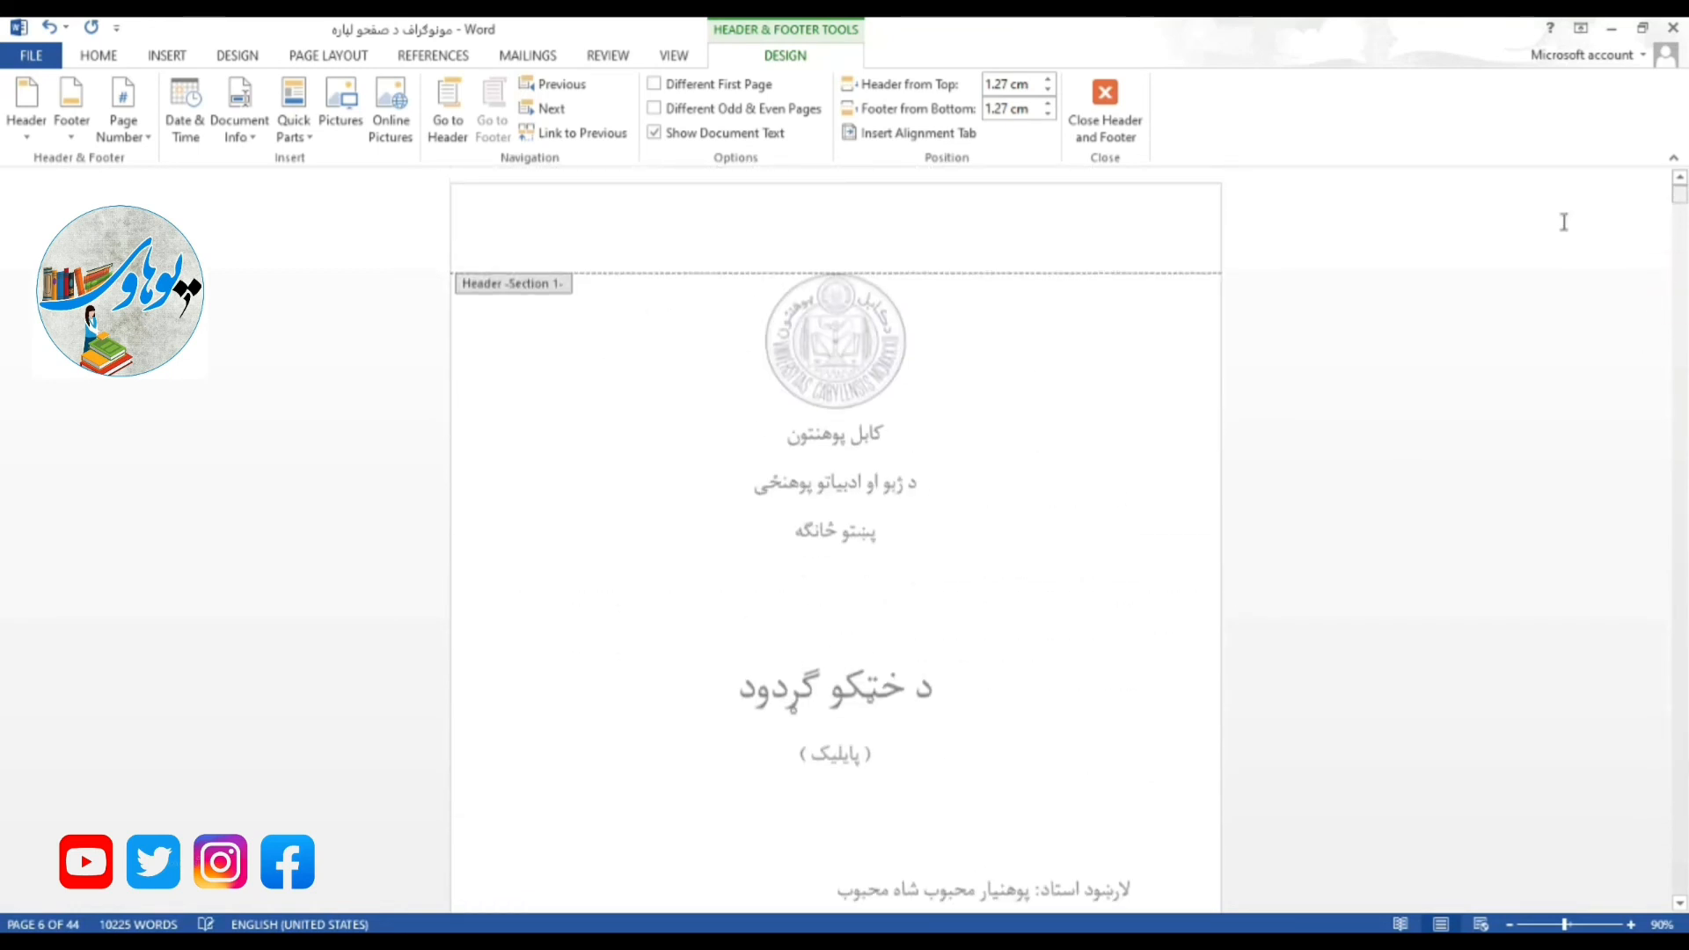
{"action": "scroll", "coordinate": [1225, 436], "scroll_direction": "down", "scroll_amount": 9}
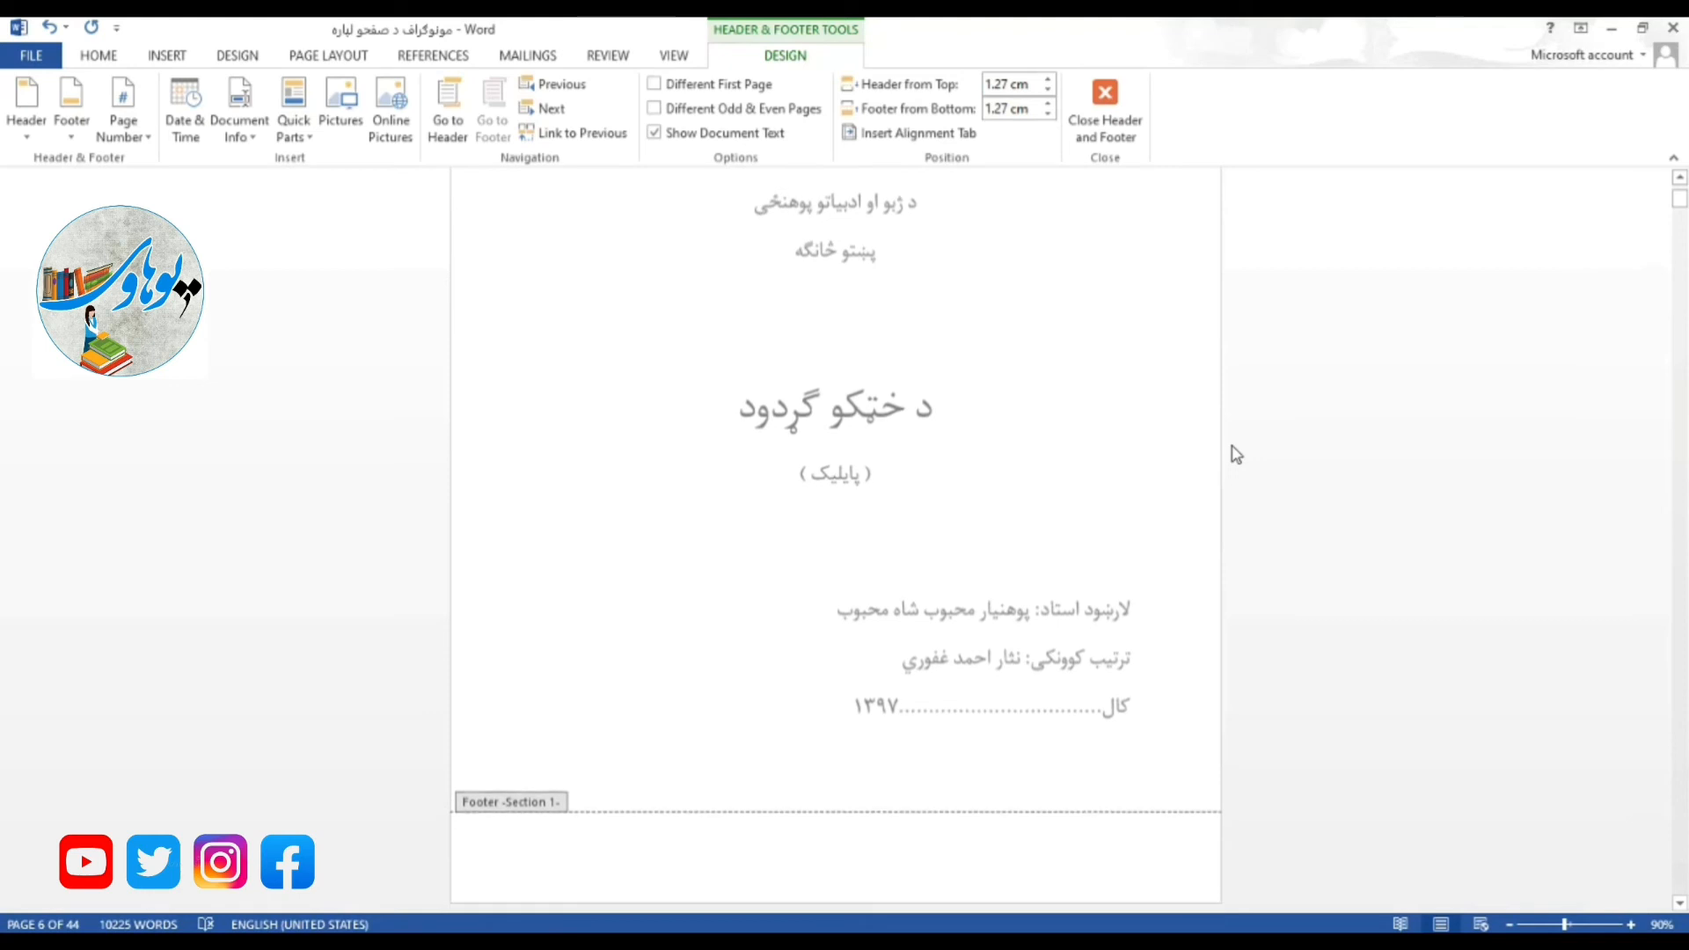
{"action": "scroll", "coordinate": [1030, 436], "scroll_direction": "down", "scroll_amount": 20}
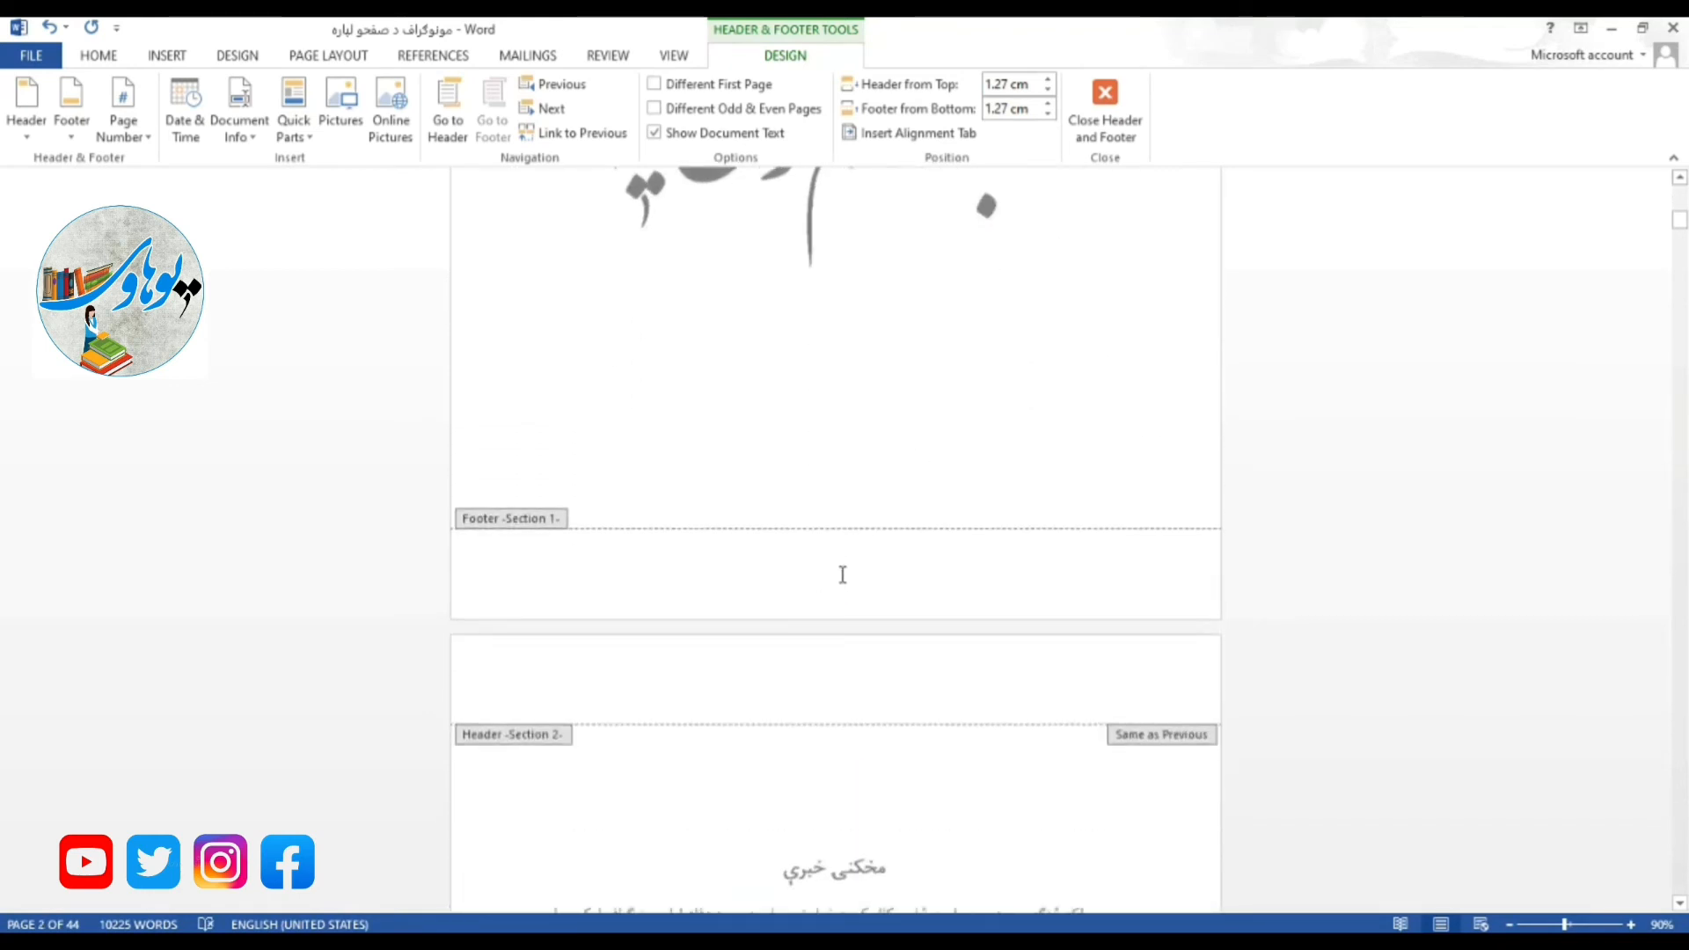
{"action": "scroll", "coordinate": [824, 572], "scroll_direction": "down", "scroll_amount": 4}
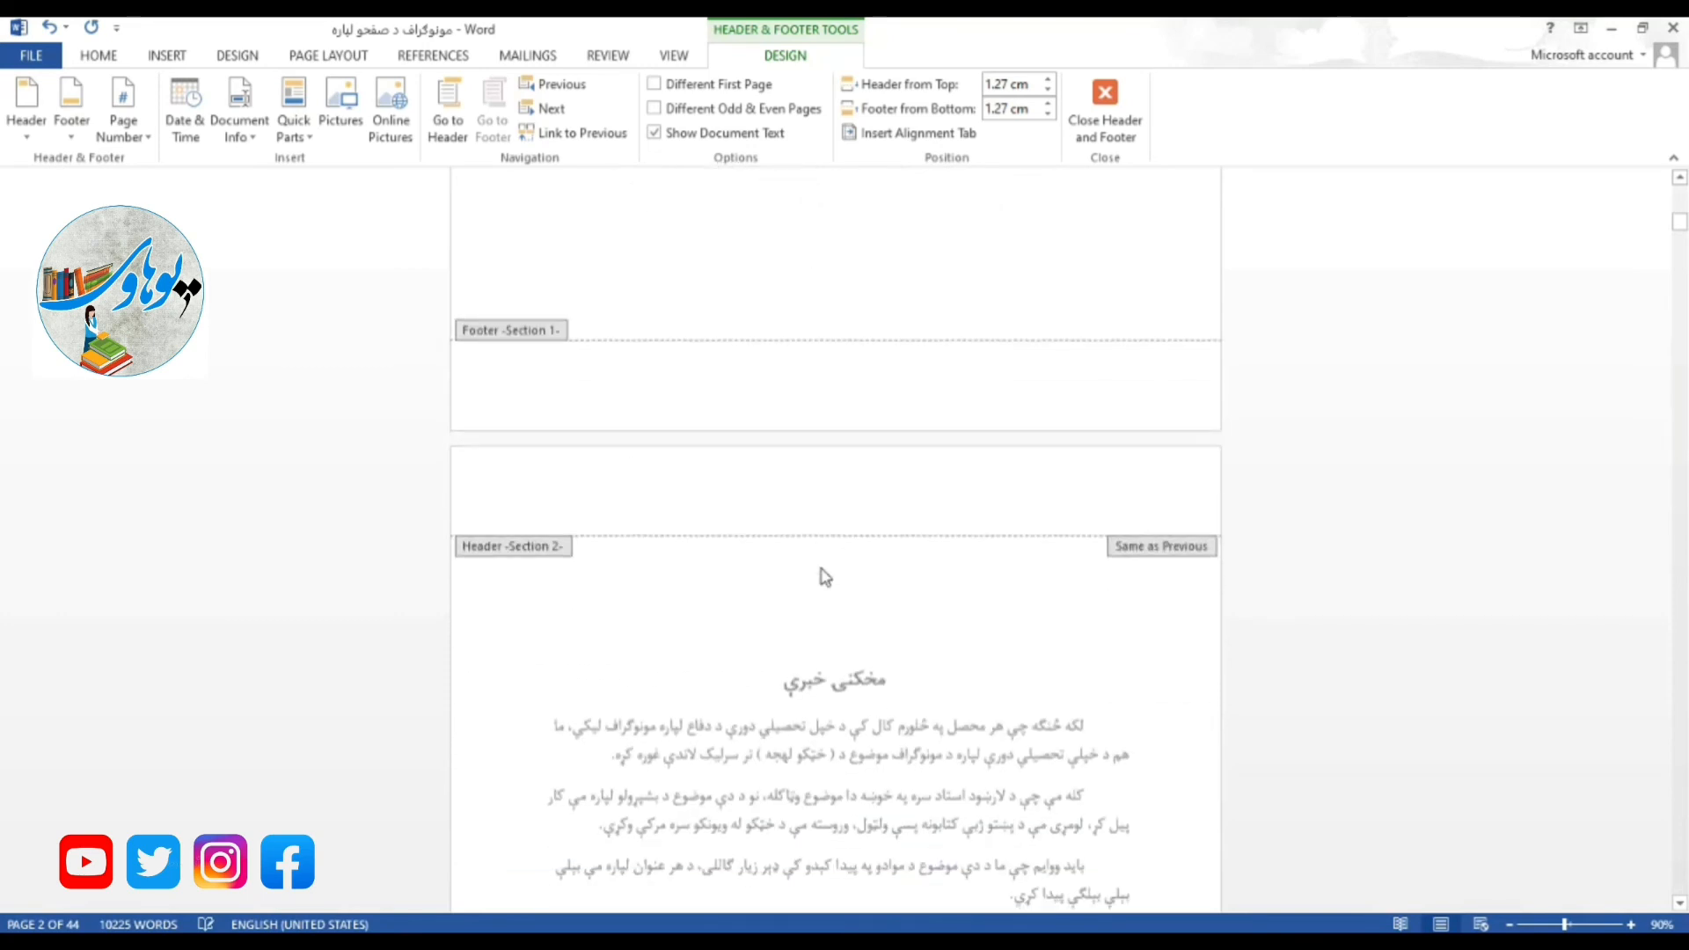
{"action": "scroll", "coordinate": [825, 577], "scroll_direction": "down", "scroll_amount": 9}
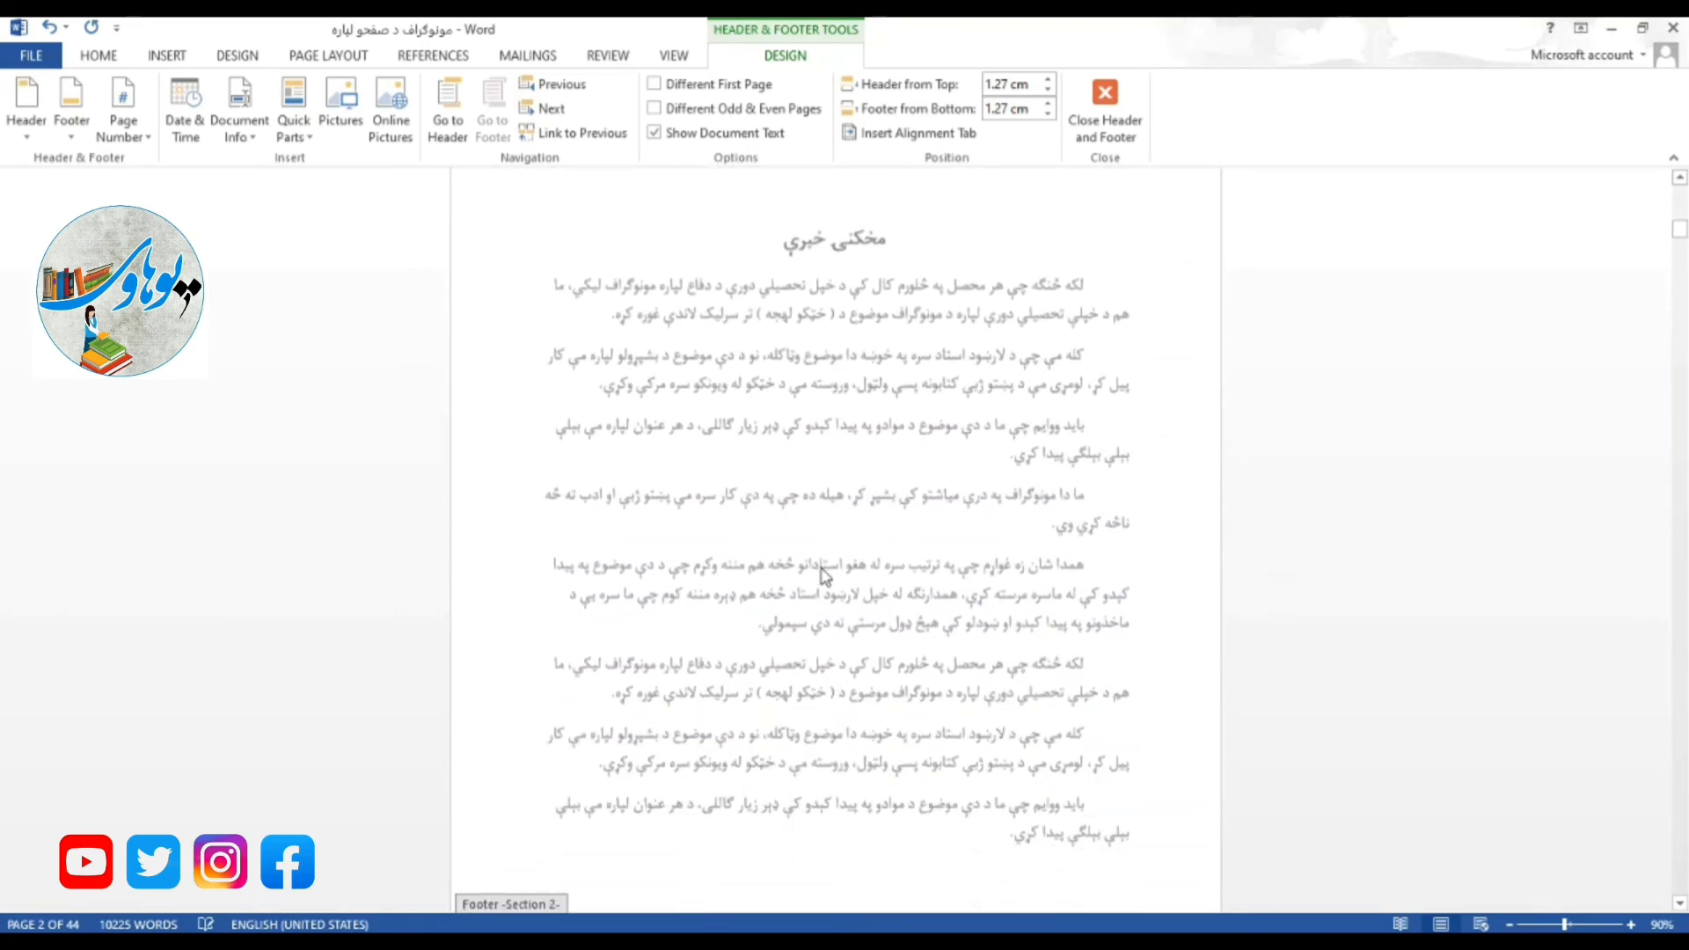
{"action": "scroll", "coordinate": [825, 577], "scroll_direction": "down", "scroll_amount": 6}
{"action": "scroll", "coordinate": [832, 645], "scroll_direction": "down", "scroll_amount": 14}
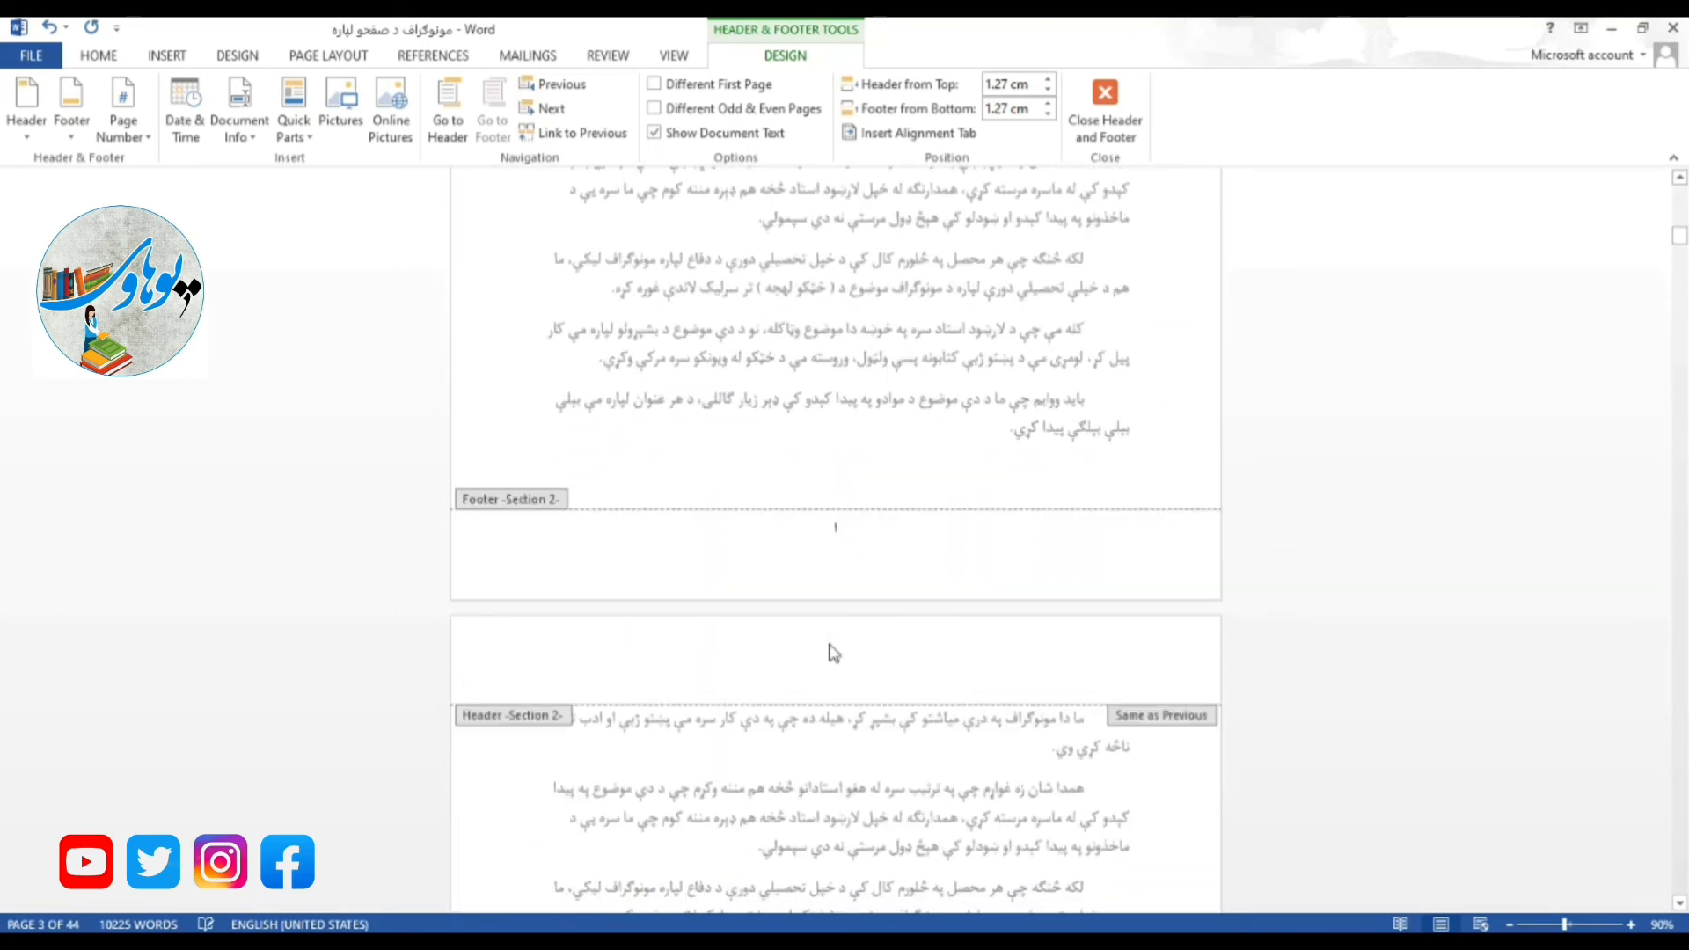
{"action": "scroll", "coordinate": [833, 651], "scroll_direction": "up", "scroll_amount": 1, "text": "ctrl"}
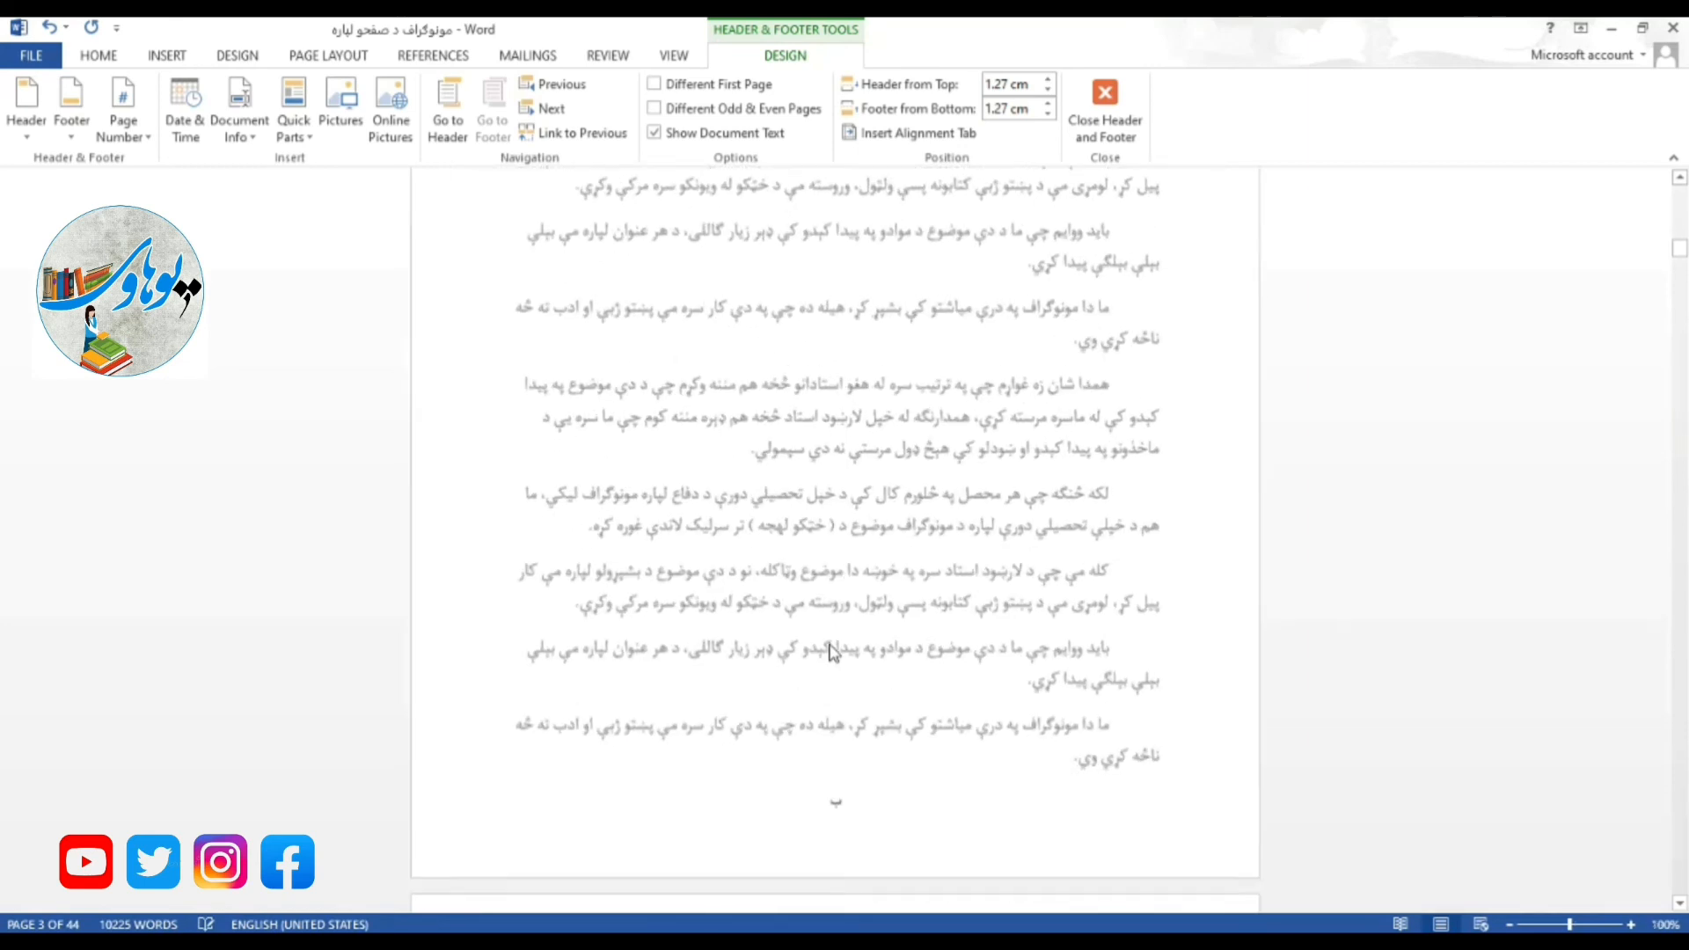
{"action": "scroll", "coordinate": [832, 650], "scroll_direction": "down", "scroll_amount": 5}
{"action": "scroll", "coordinate": [837, 798], "scroll_direction": "down", "scroll_amount": 20}
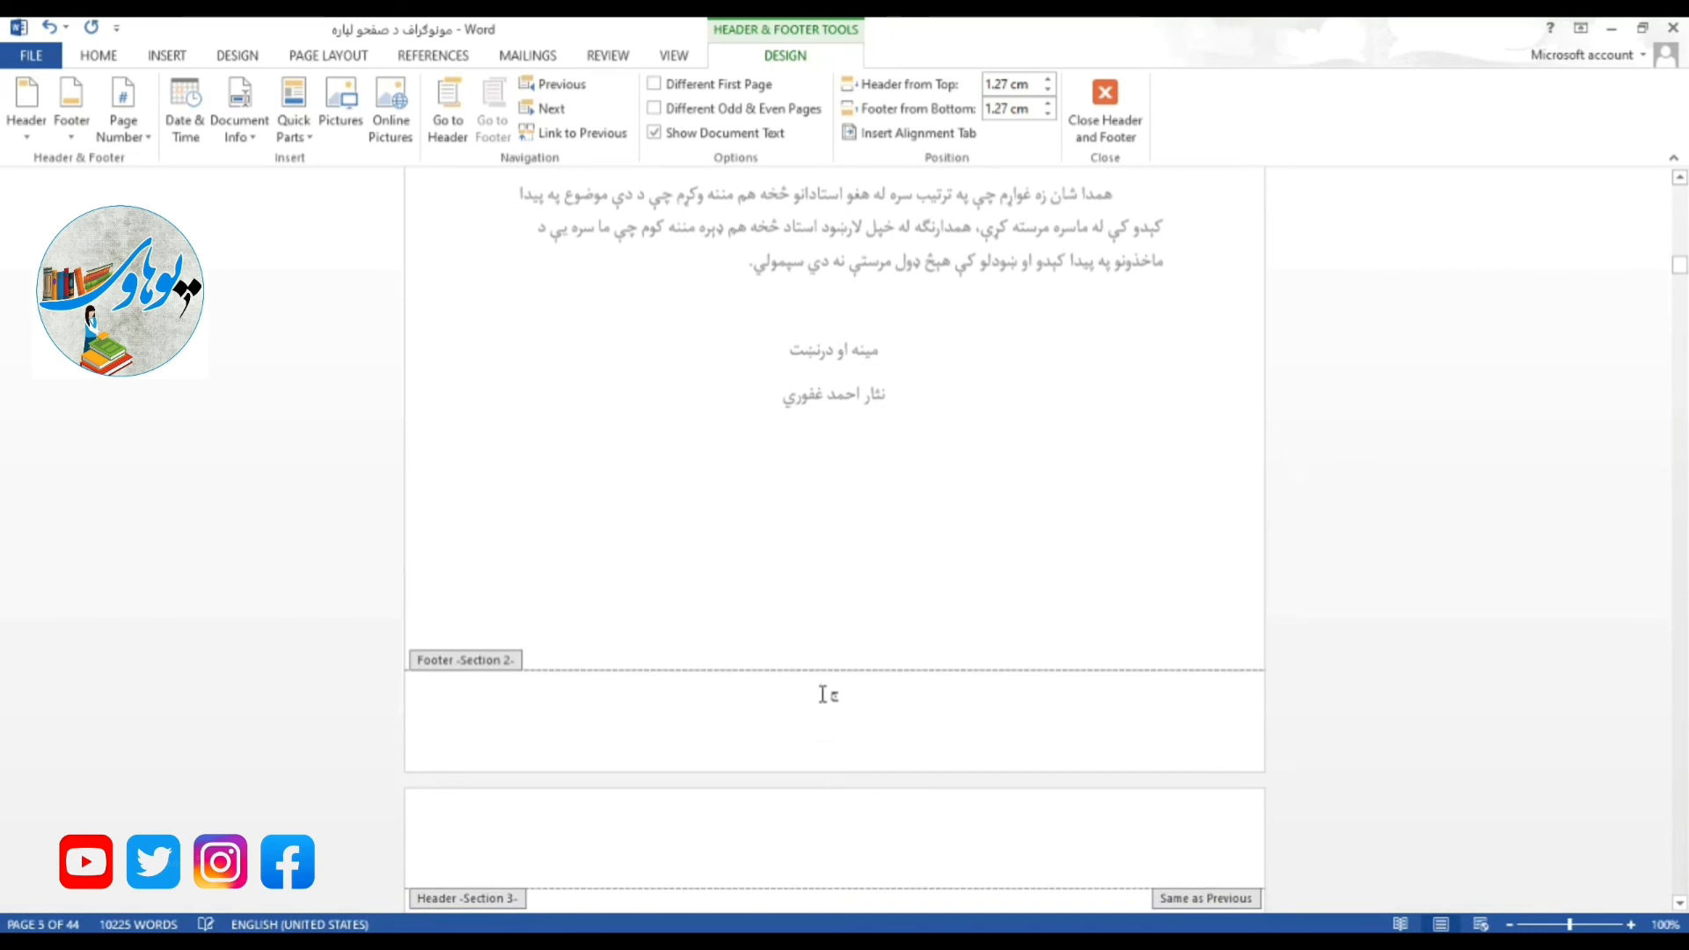
Step: Check the main text's footer numbering in section 3, from its first page to the document's last page
{"action": "scroll", "coordinate": [831, 704], "scroll_direction": "down", "scroll_amount": 16}
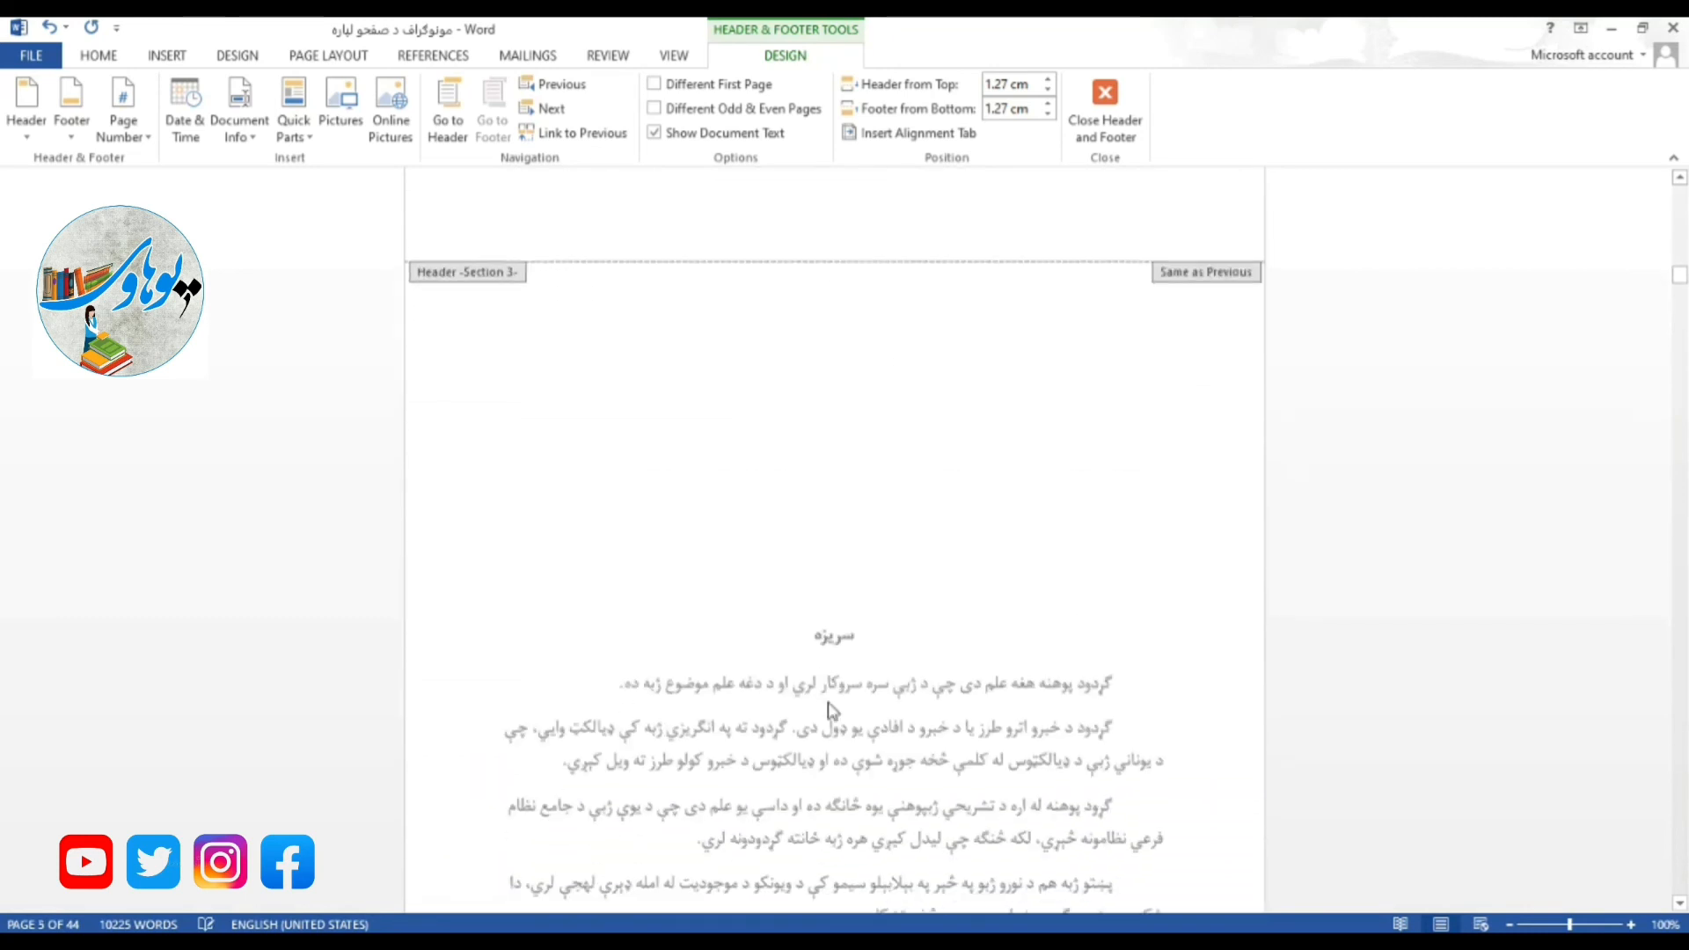
{"action": "scroll", "coordinate": [832, 708], "scroll_direction": "down", "scroll_amount": 8}
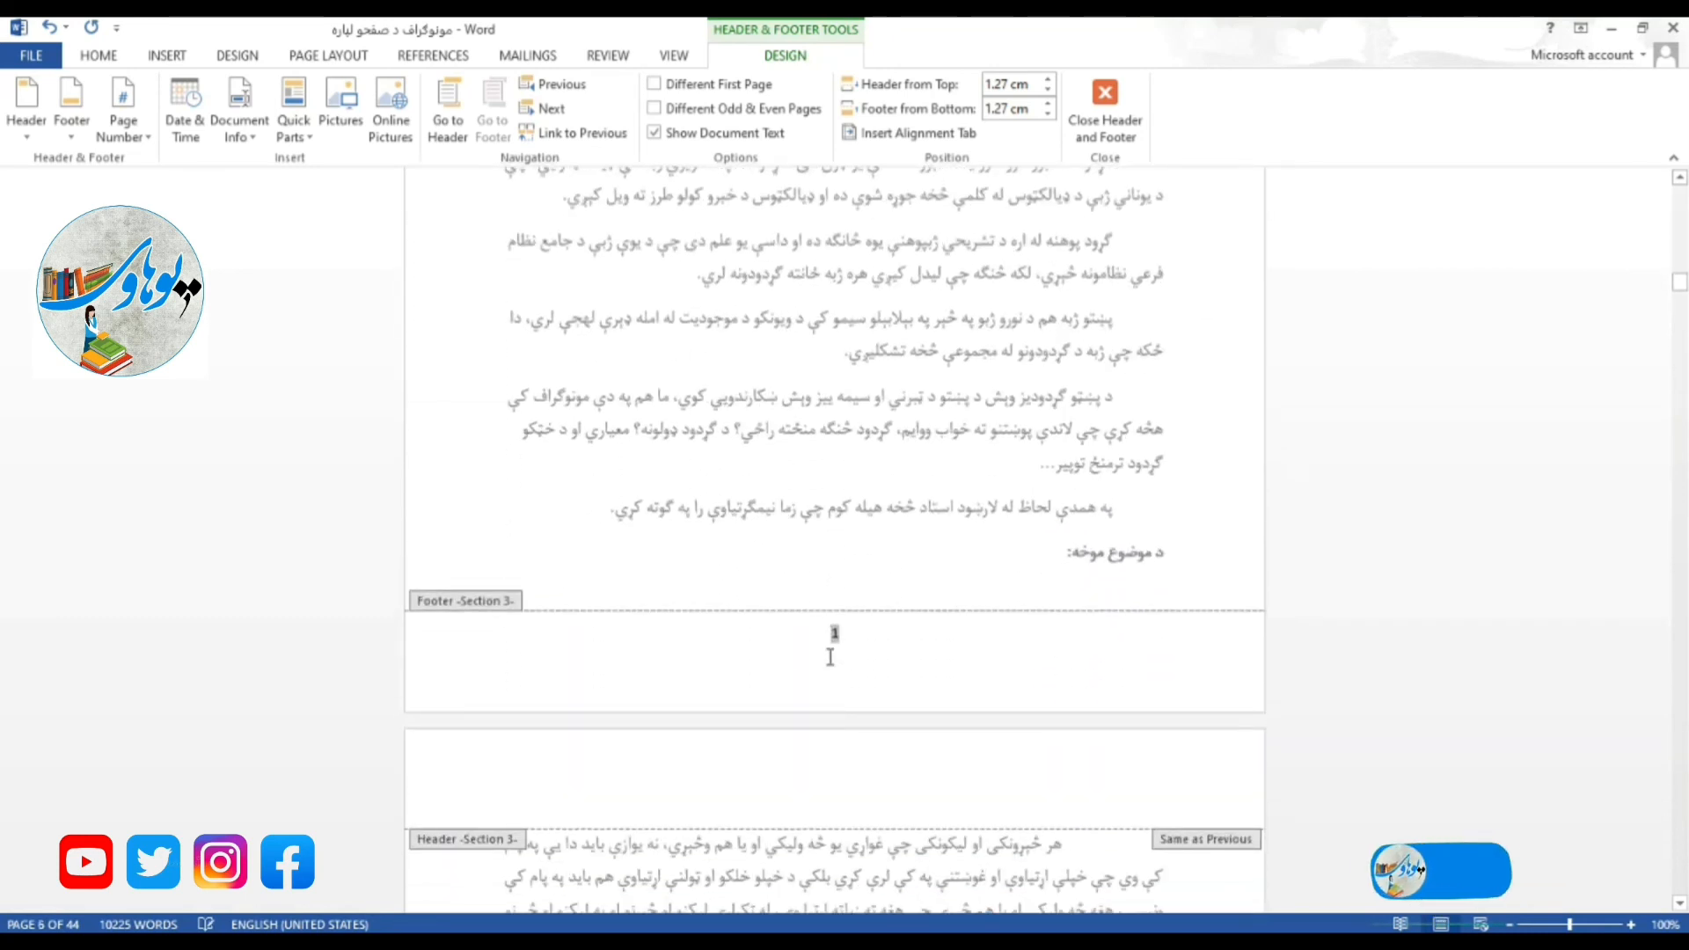
{"action": "scroll", "coordinate": [831, 633], "scroll_direction": "down", "scroll_amount": 20}
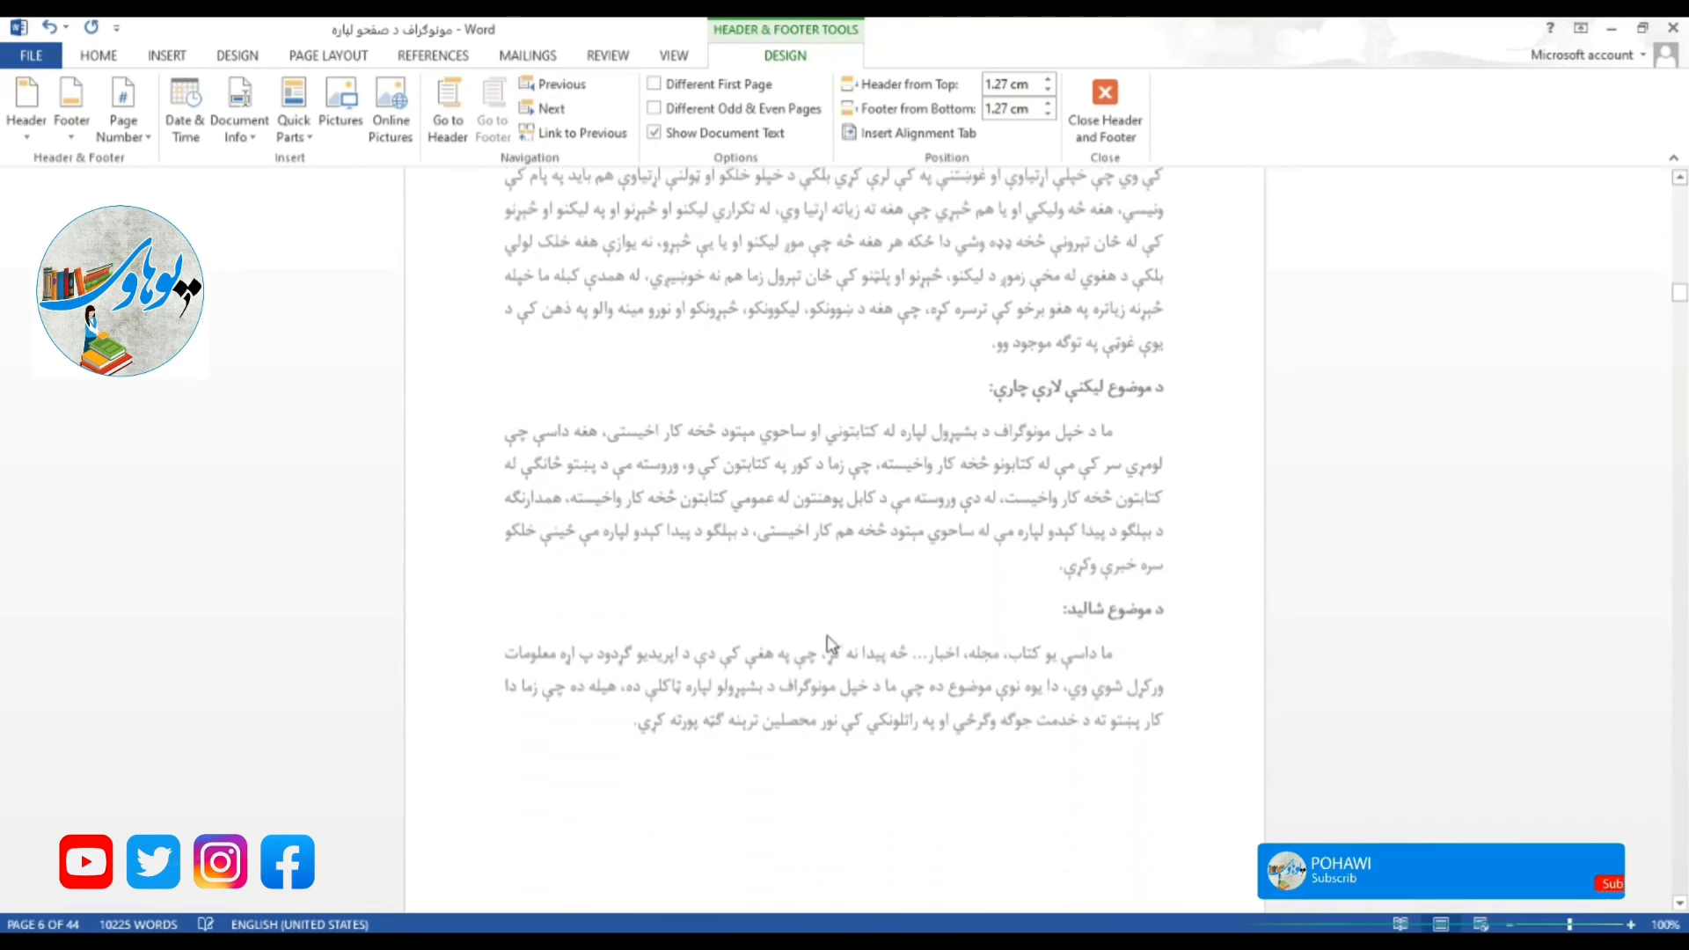
{"action": "scroll", "coordinate": [829, 635], "scroll_direction": "down", "scroll_amount": 20}
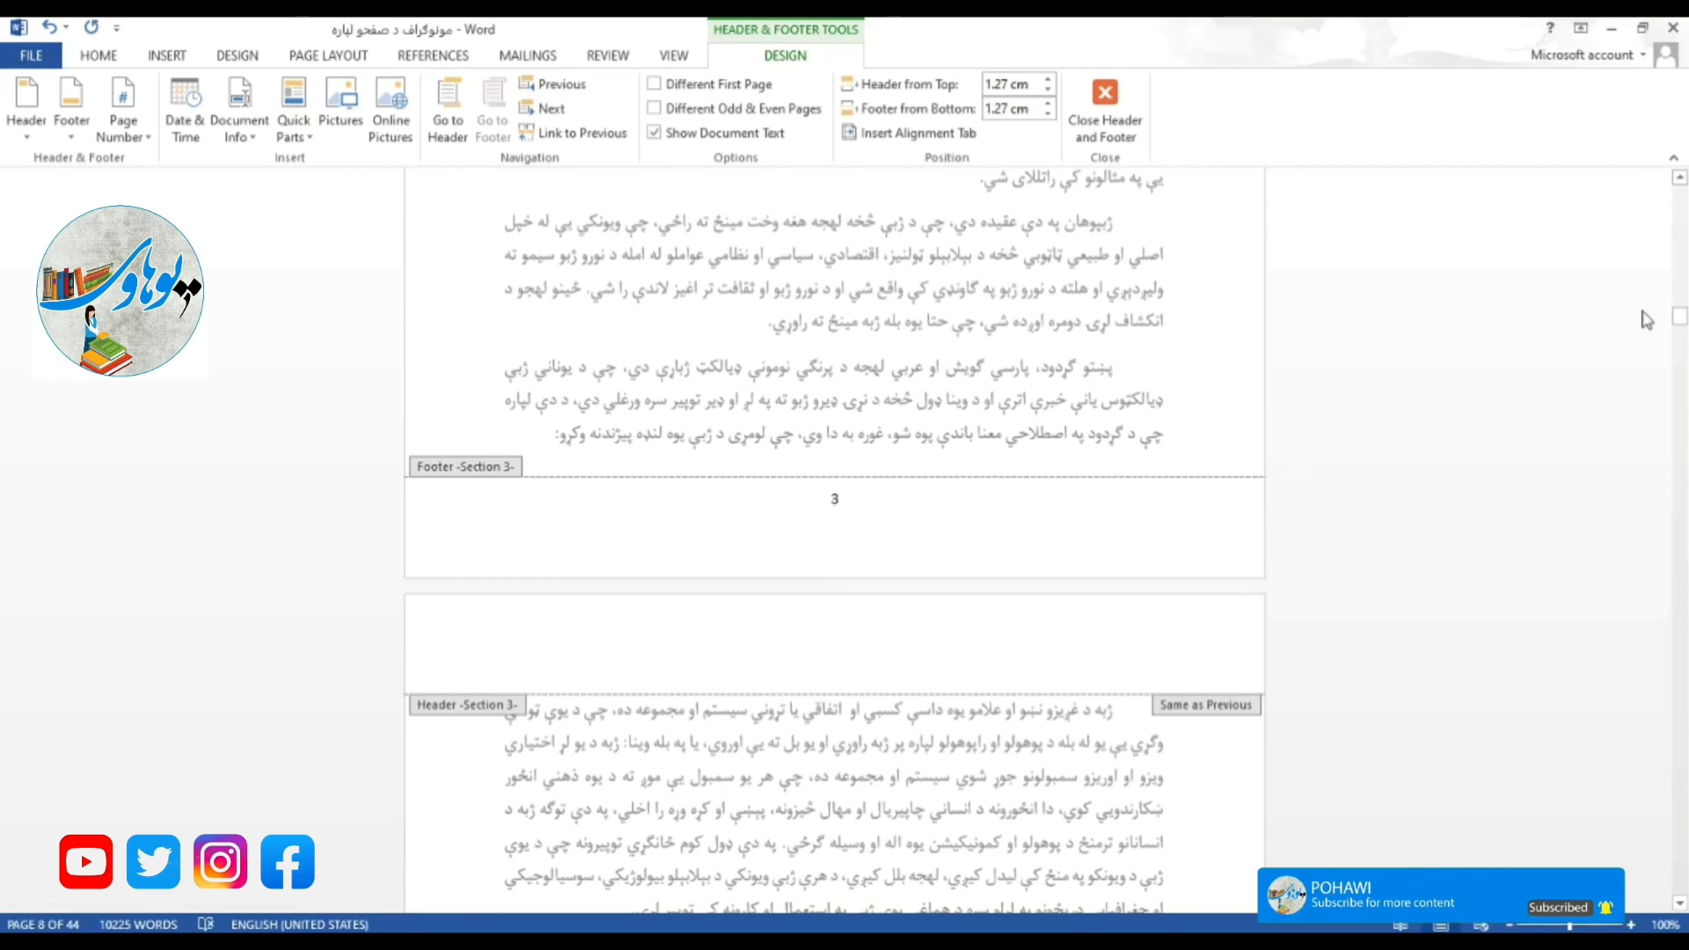
{"action": "left_click_drag", "start_coordinate": [1680, 316], "coordinate": [1681, 882]}
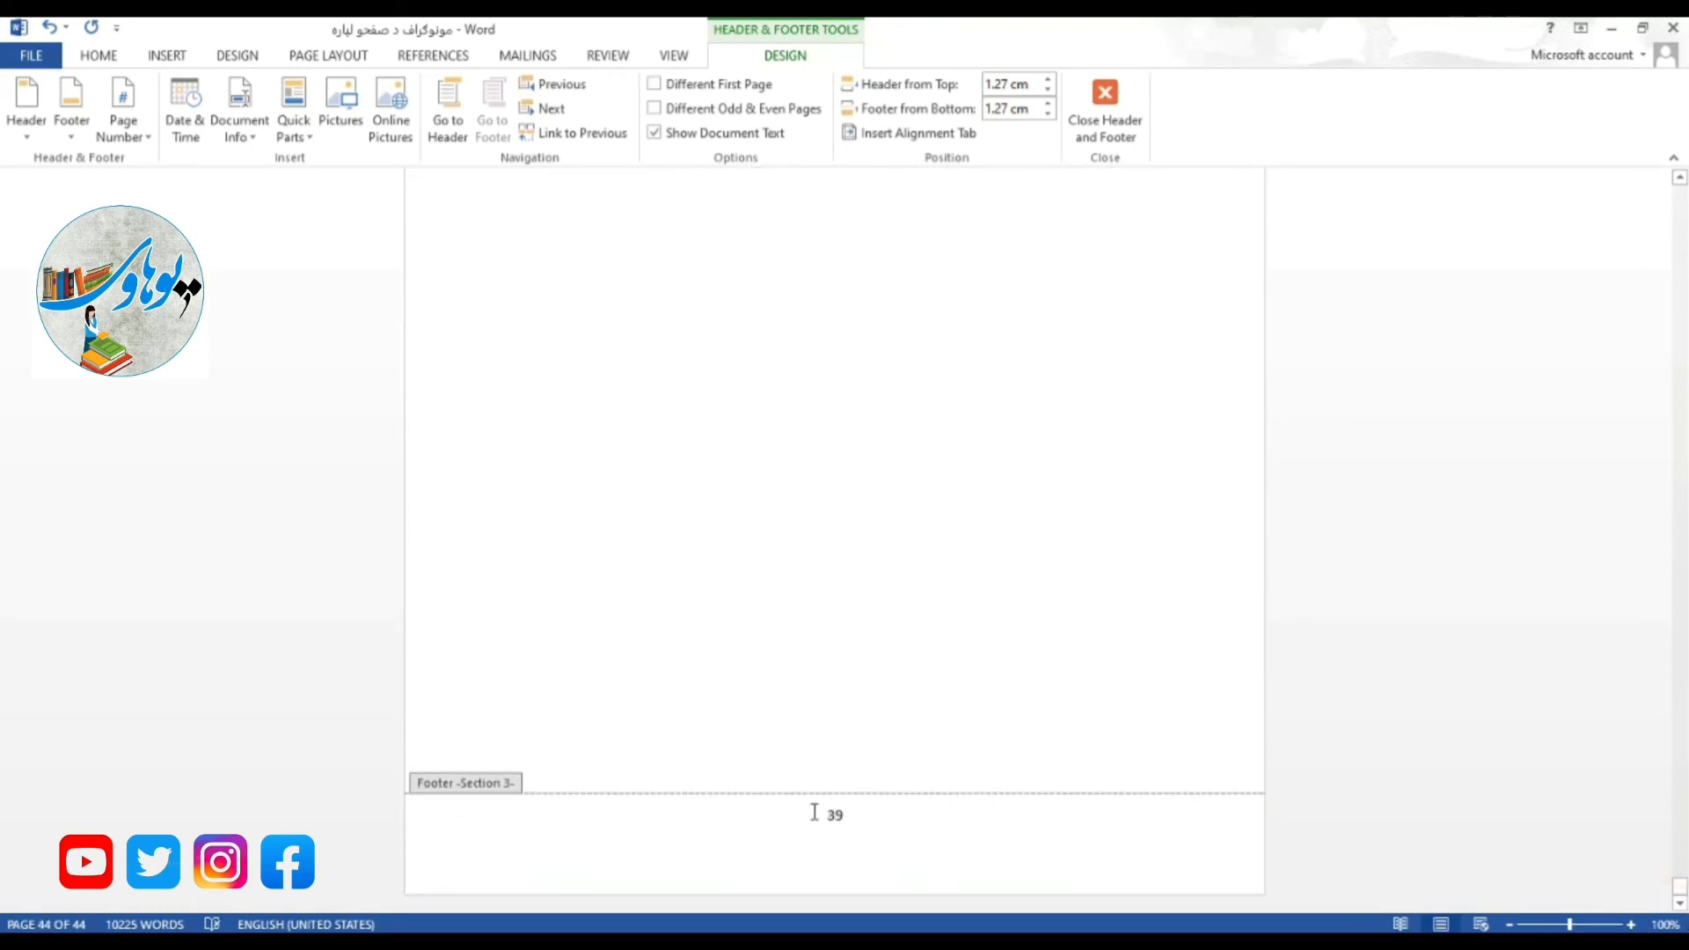